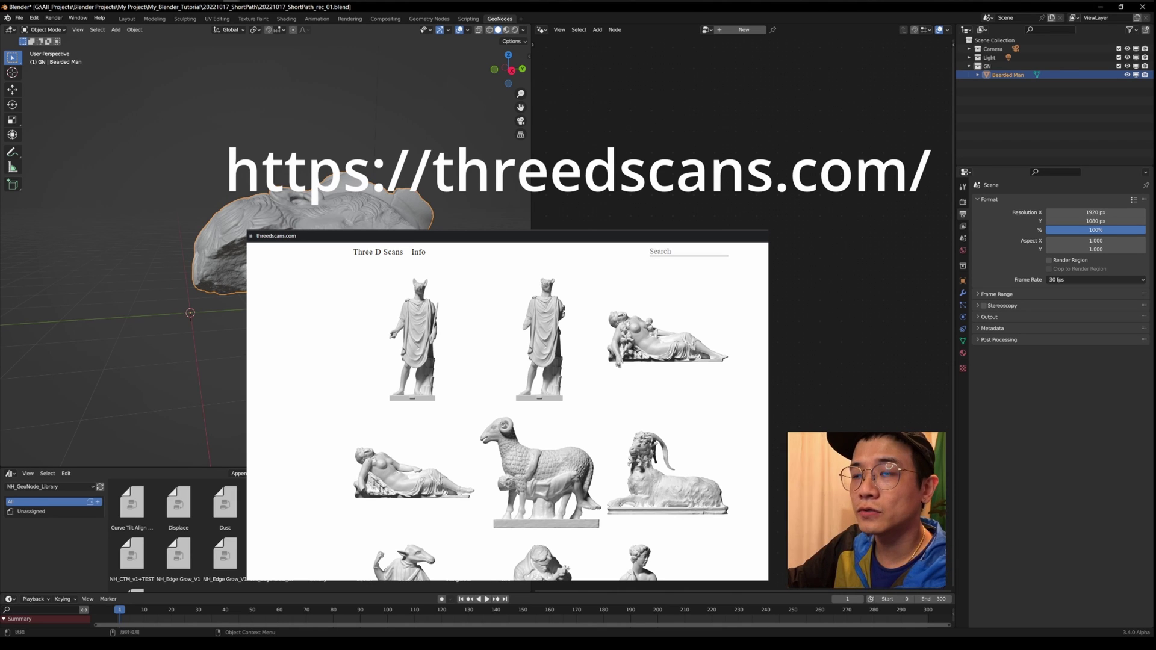
Examine the mesh density of the Bearded Man scan in wireframe from several angles
middle_drag(337, 289, 421, 301)
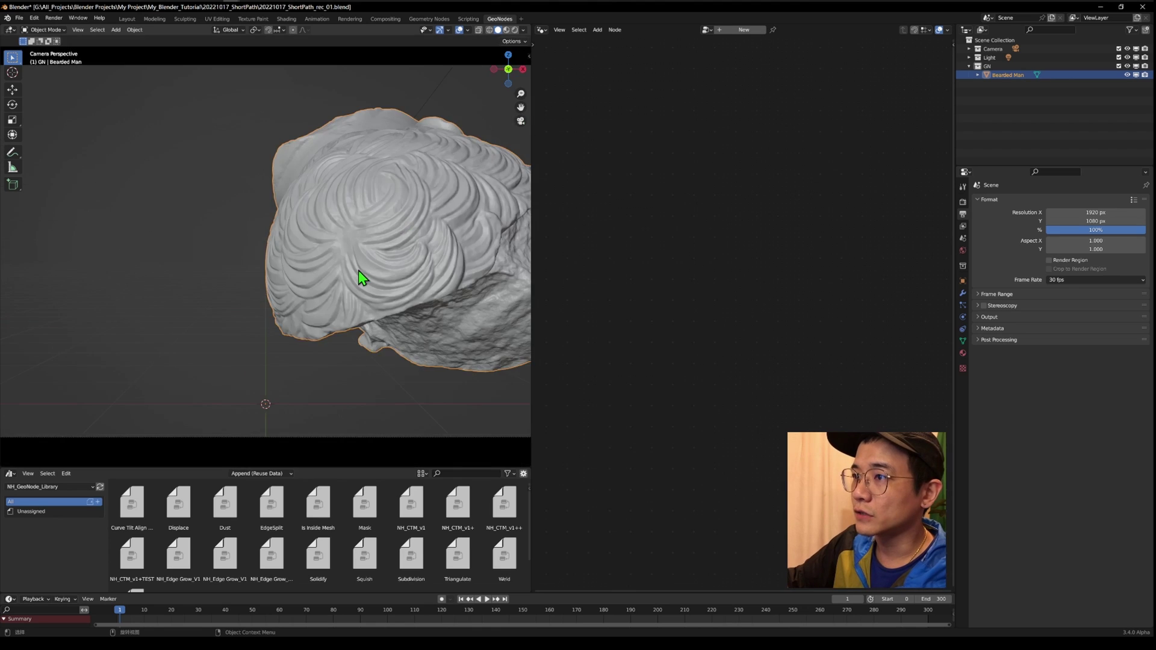
scroll(391, 233, down, 3)
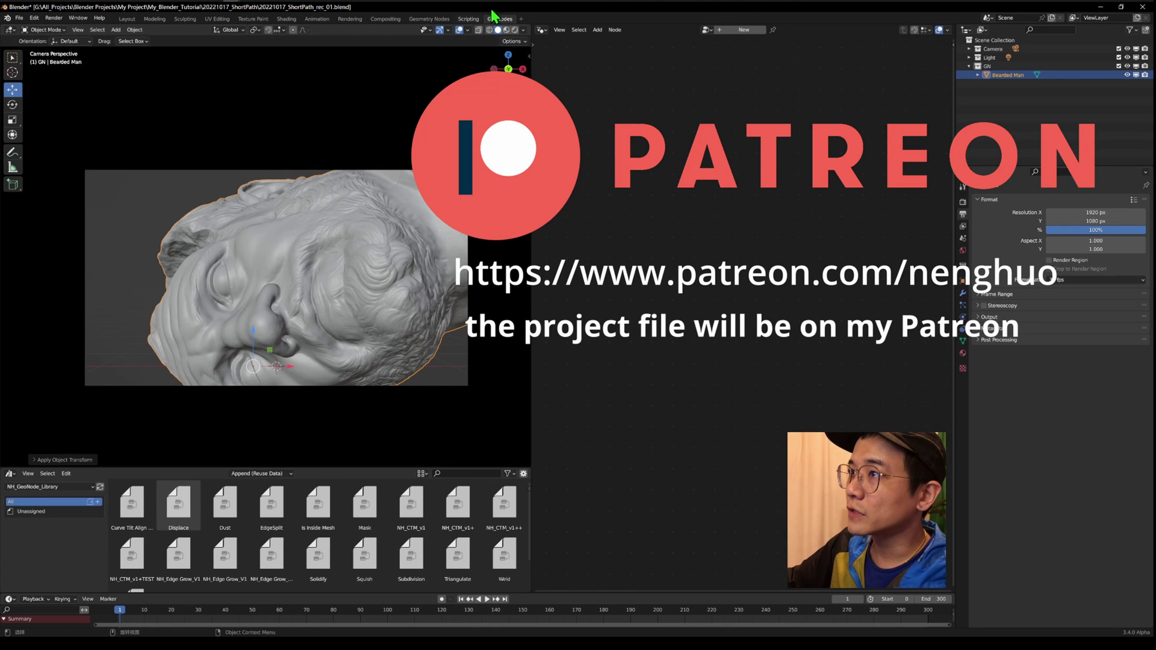
click(489, 29)
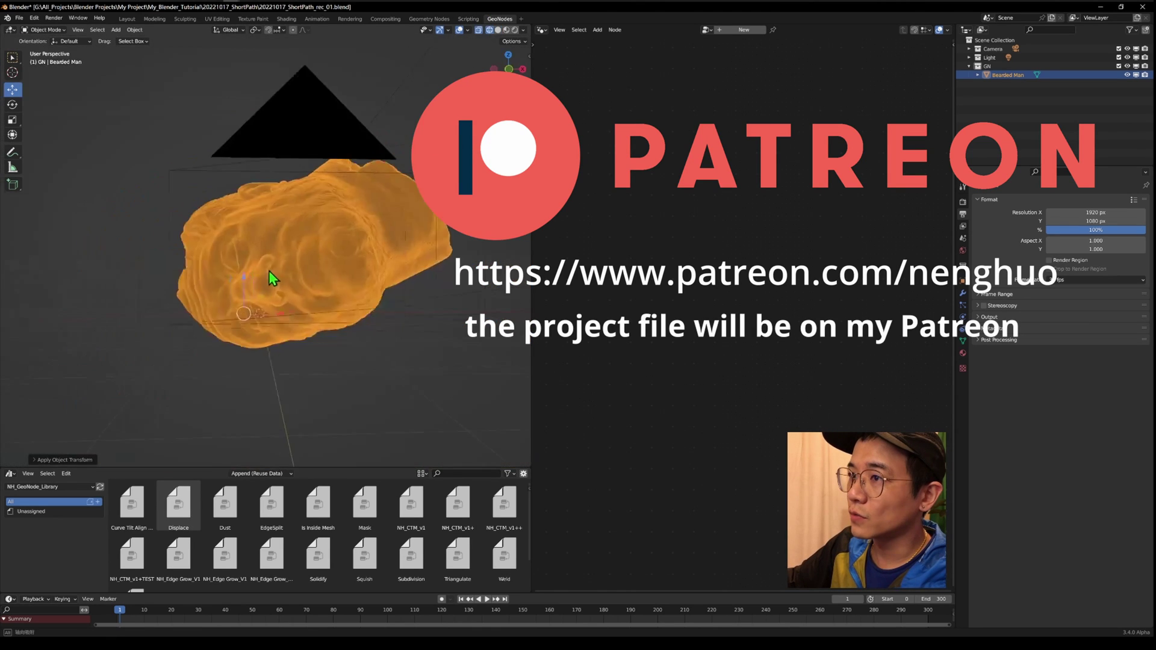
middle_drag(268, 270, 454, 263)
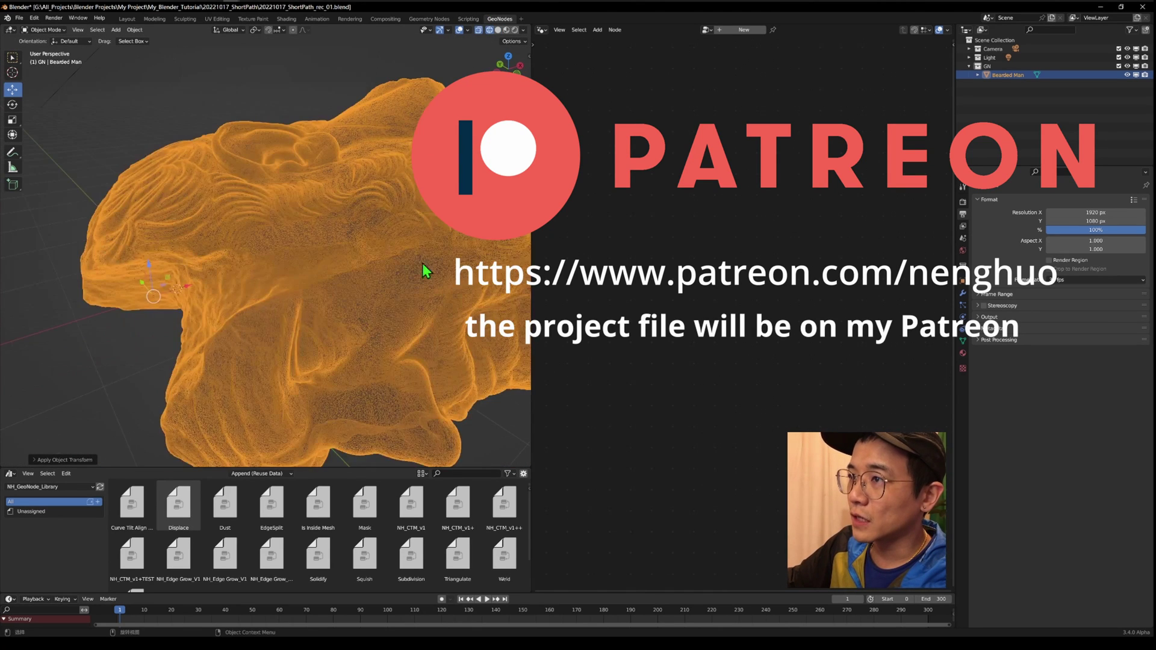
middle_drag(271, 339, 434, 269)
scroll(433, 270, down, 5)
click(433, 270)
middle_drag(237, 233, 356, 257)
scroll(373, 243, up, 6)
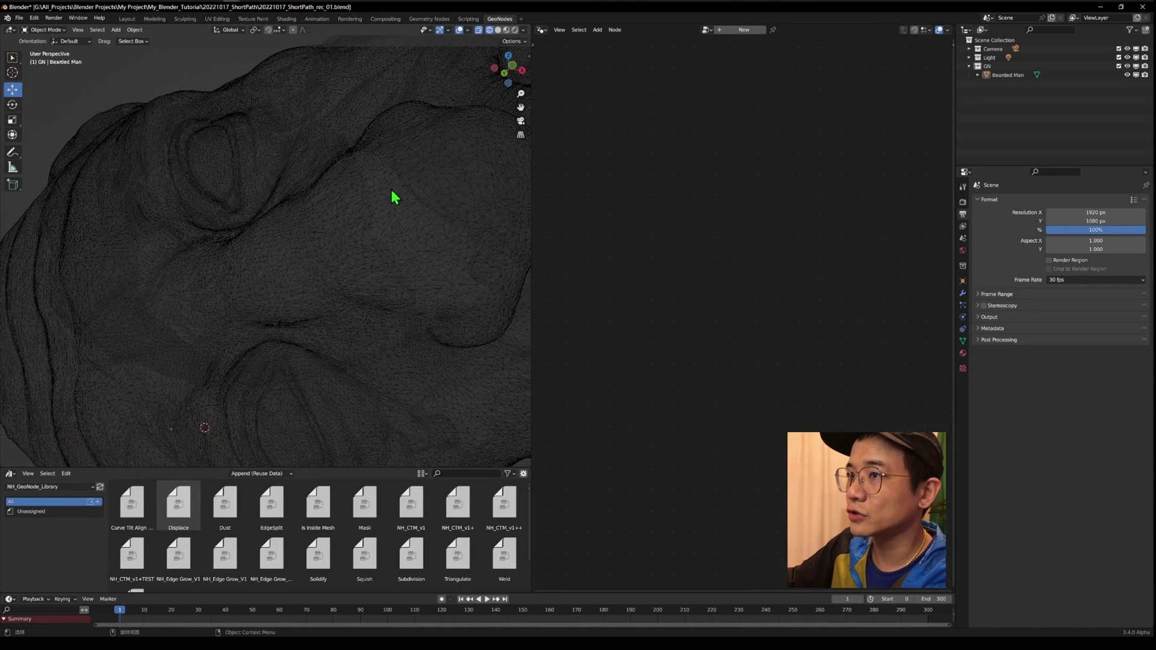
middle_drag(191, 195, 240, 241)
middle_drag(280, 316, 268, 270)
click(521, 121)
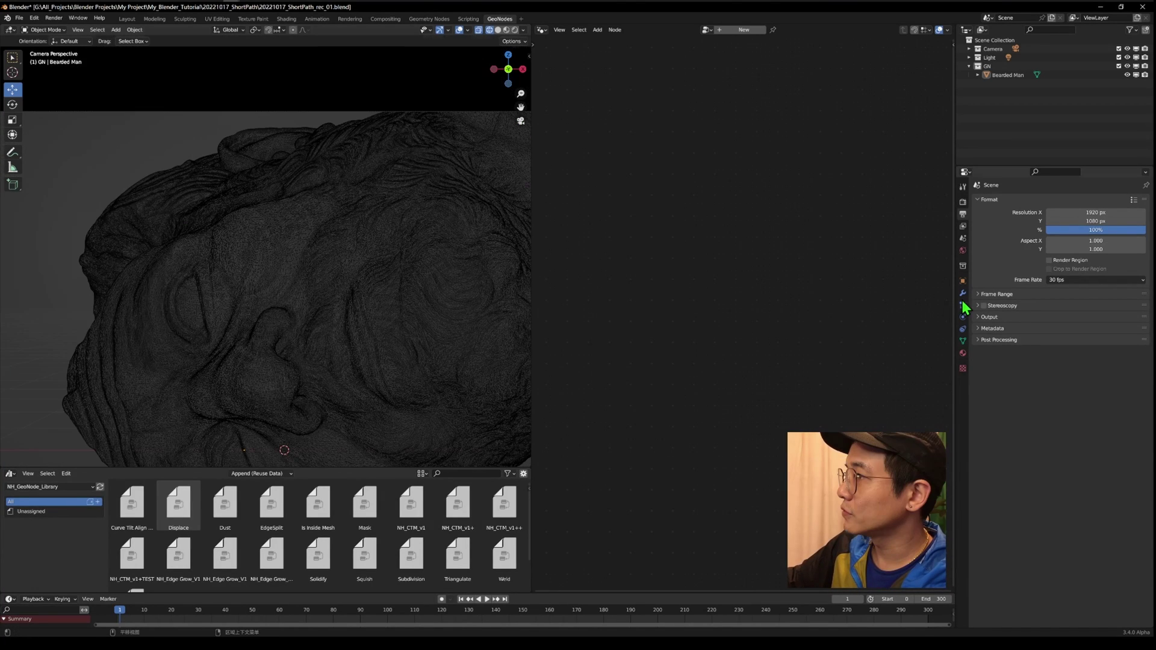
Add a Decimate modifier to the Bearded Man mesh and set its ratio to 0.2
click(962, 294)
click(1004, 202)
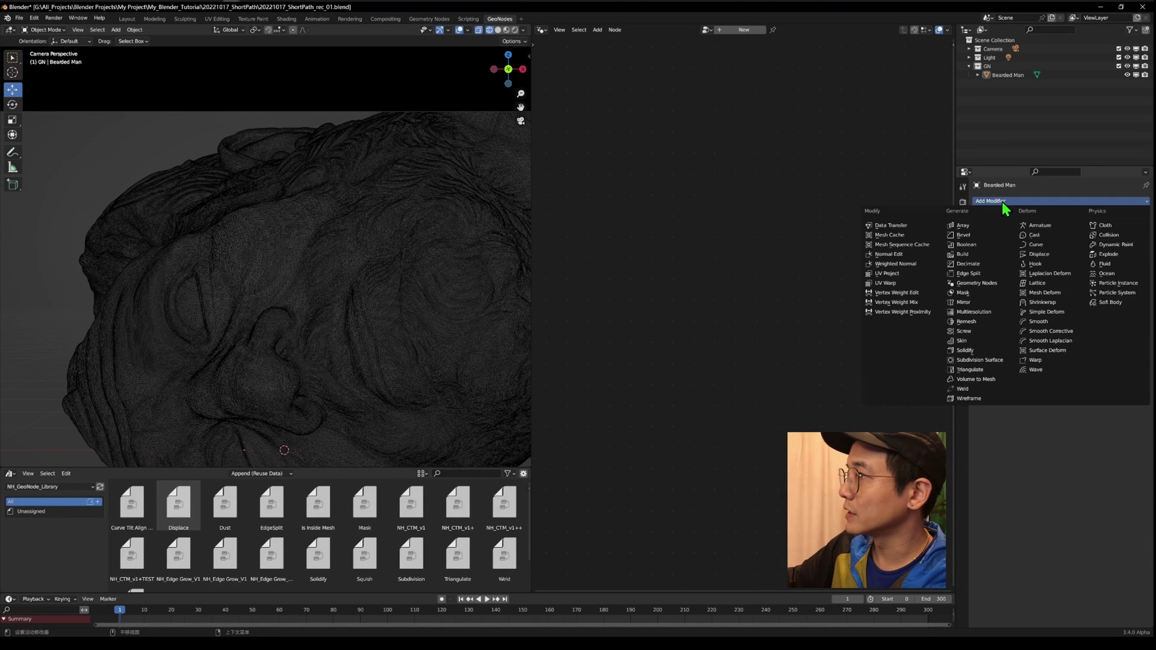
click(968, 264)
click(1102, 240)
text(0.2)
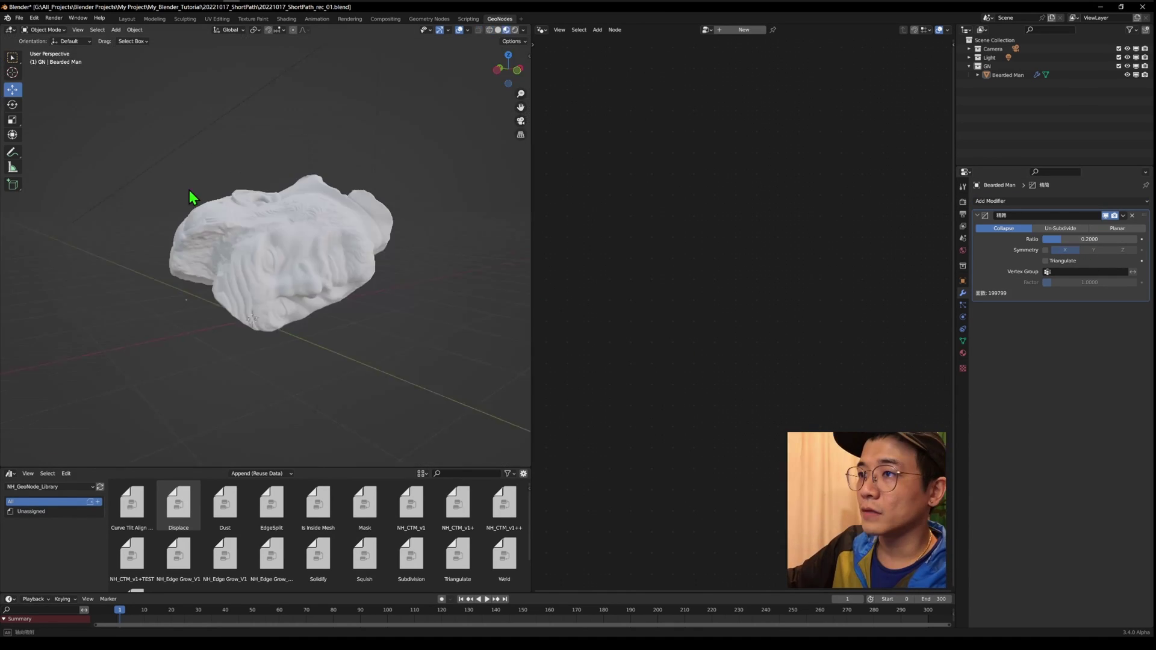
Add a plane mesh to the scene and rename it Path
middle_drag(191, 194, 263, 177)
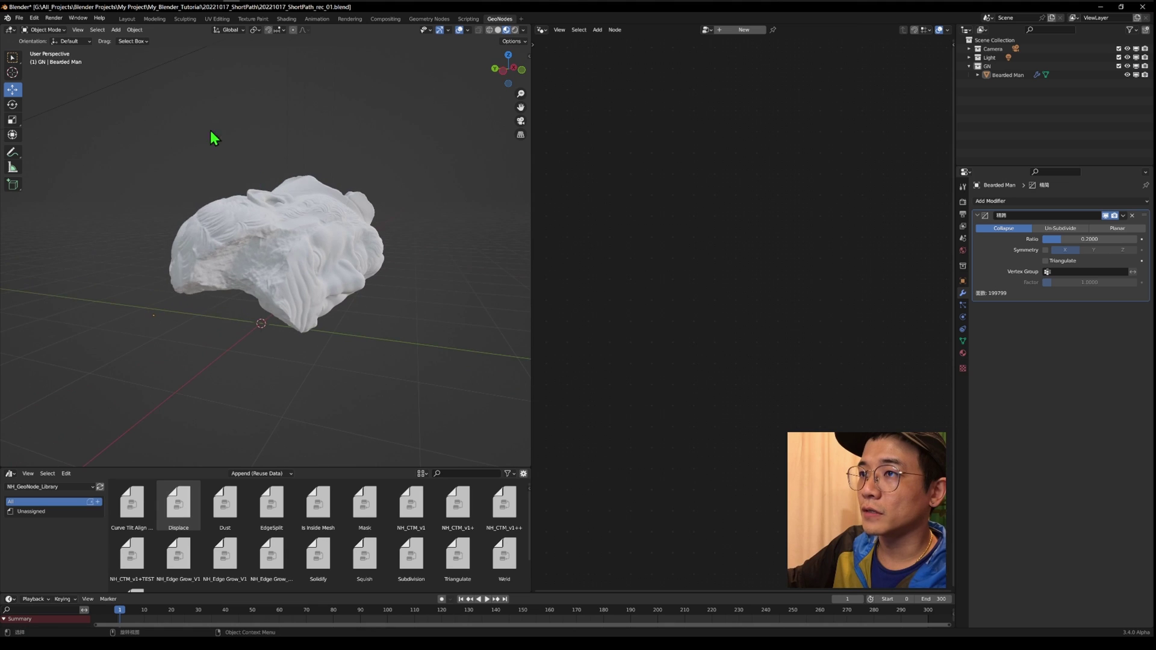
key(shift+a)
mouse_move(211, 130)
click(246, 129)
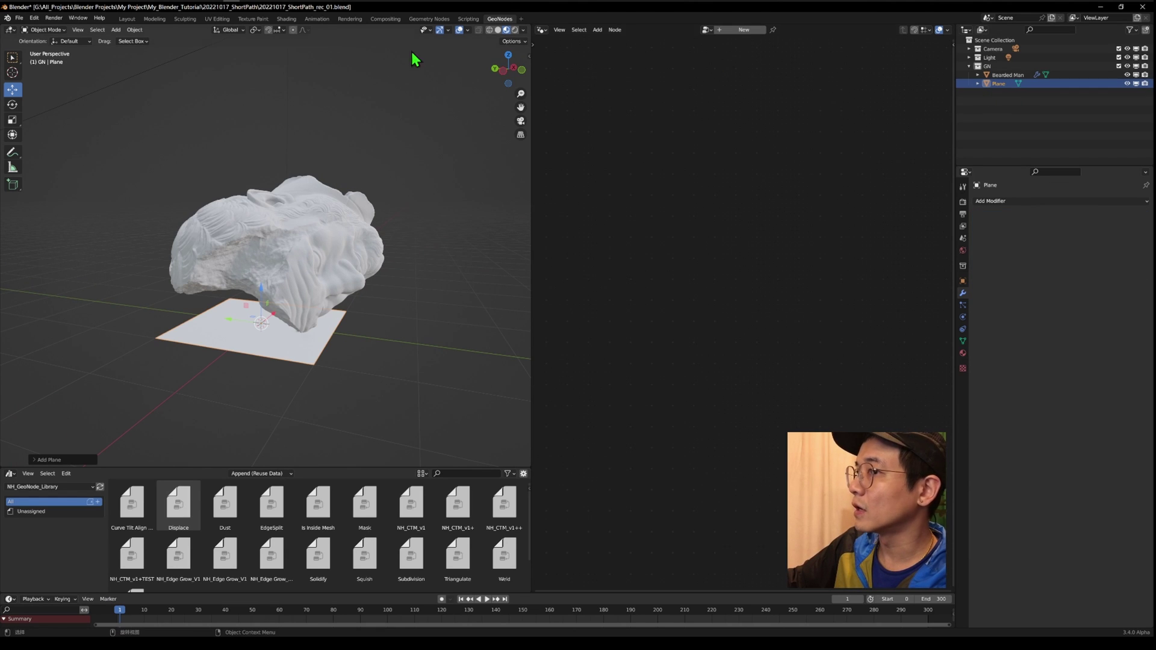
double_click(1000, 83)
text(Path)
key(Return)
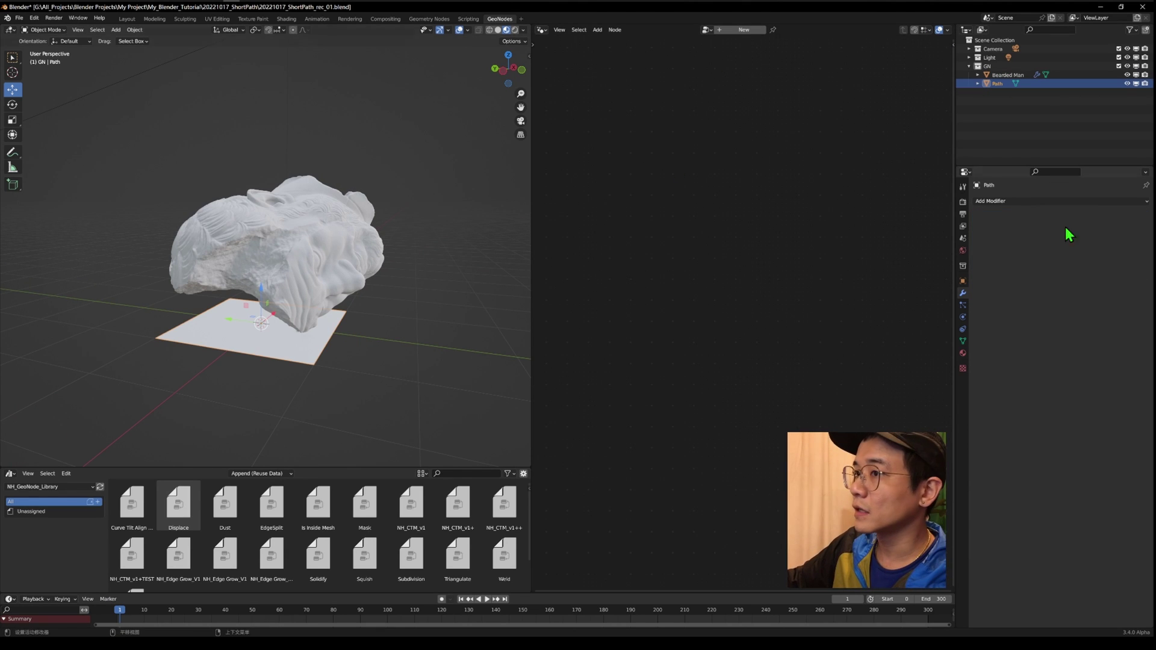
Give the Path object a Geometry Nodes modifier with a new node tree and disconnect Group Input from Group Output
middle_drag(390, 194, 415, 190)
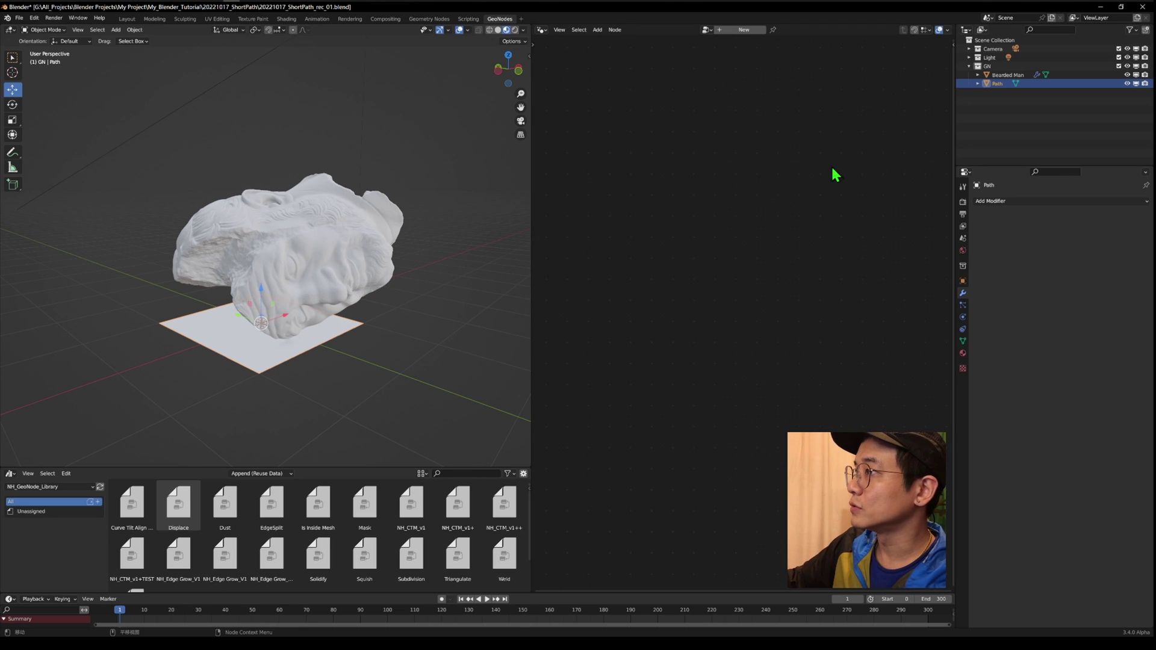
click(1004, 205)
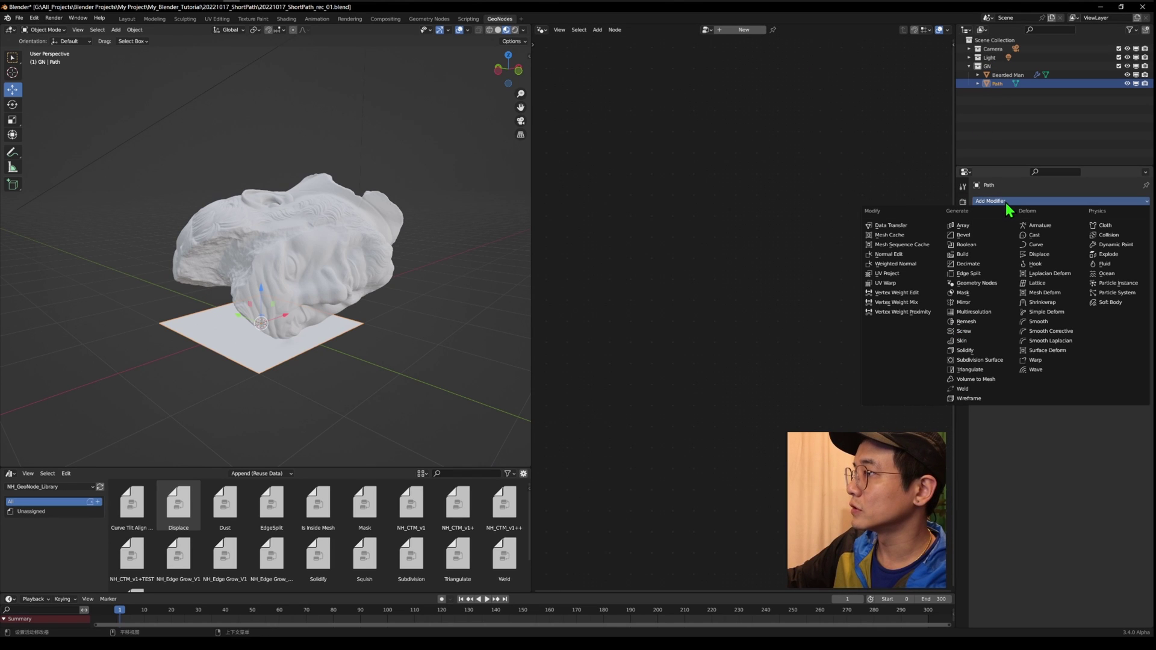
click(968, 286)
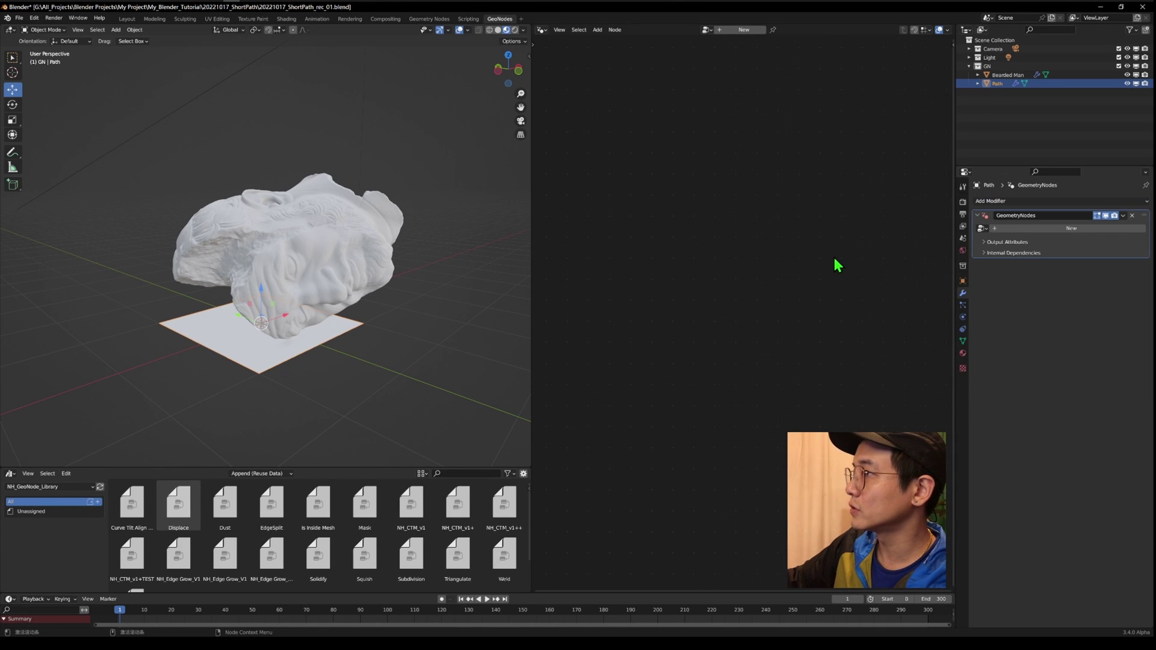
click(1068, 232)
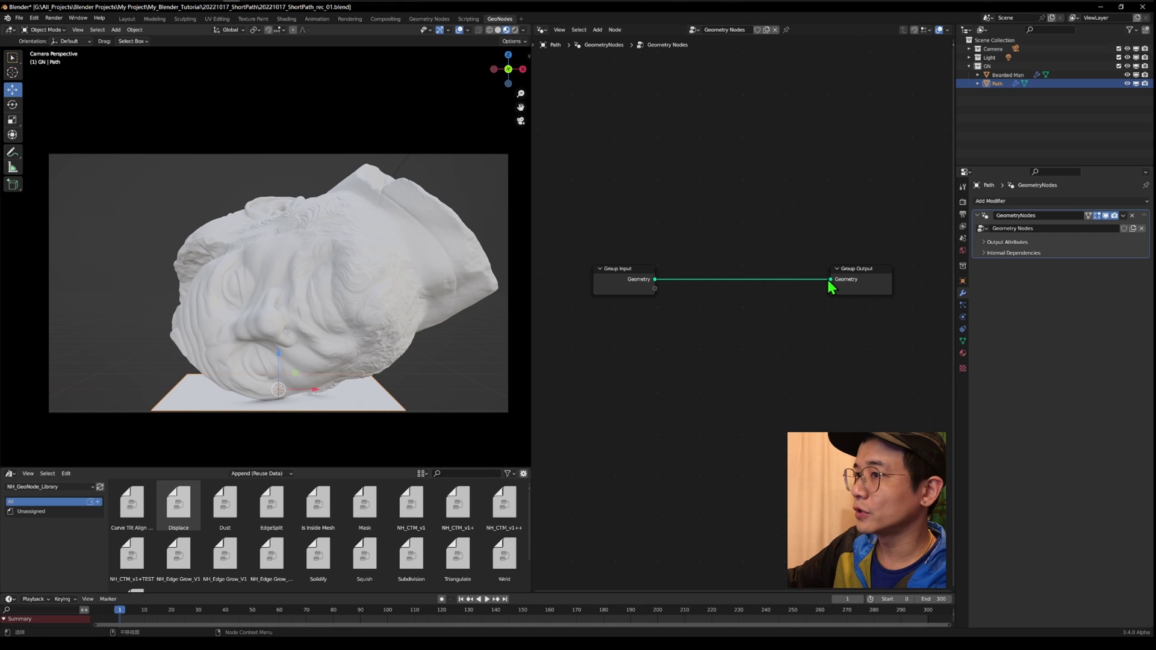
drag(828, 280, 767, 316)
middle_drag(705, 334, 655, 307)
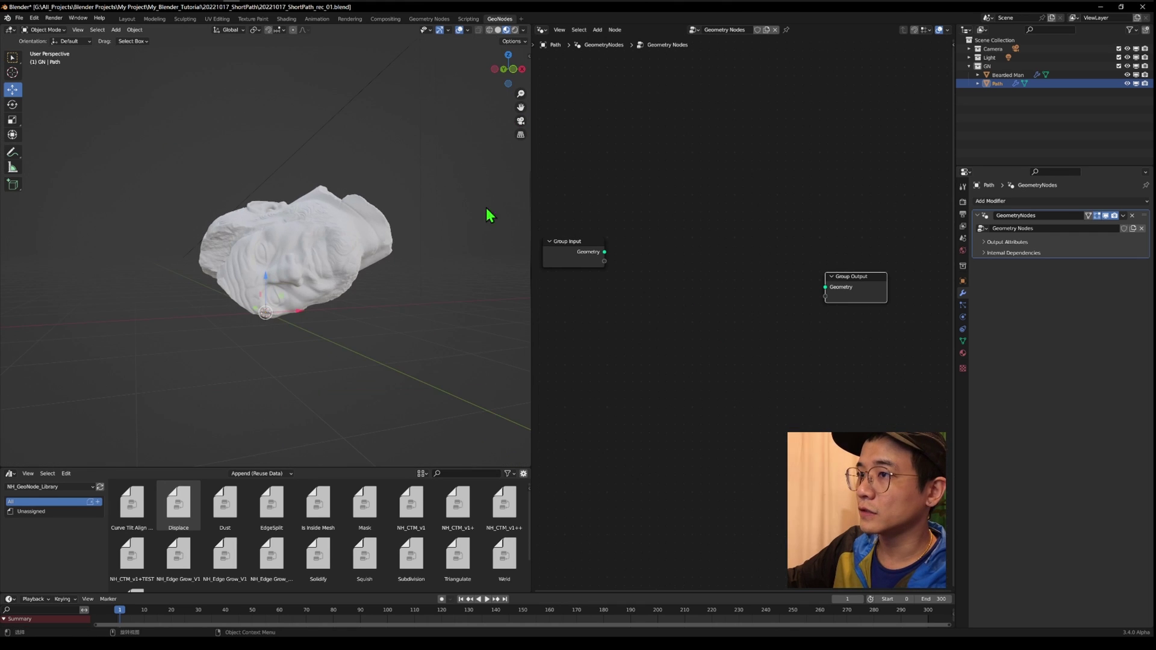
middle_drag(488, 215, 218, 264)
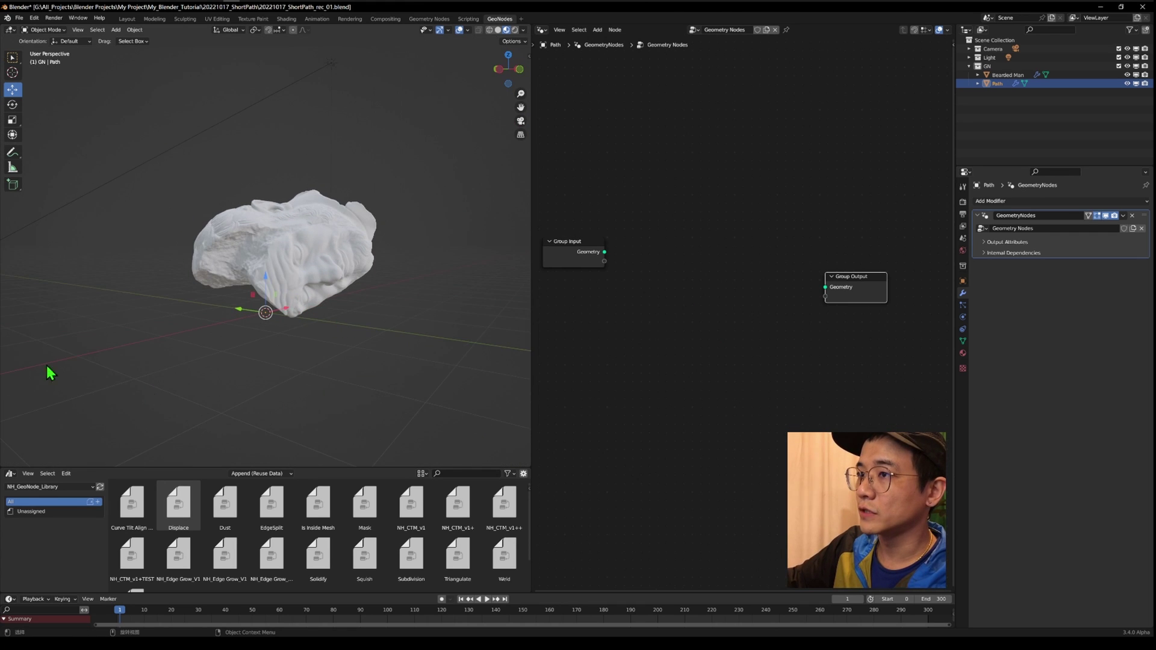
click(521, 122)
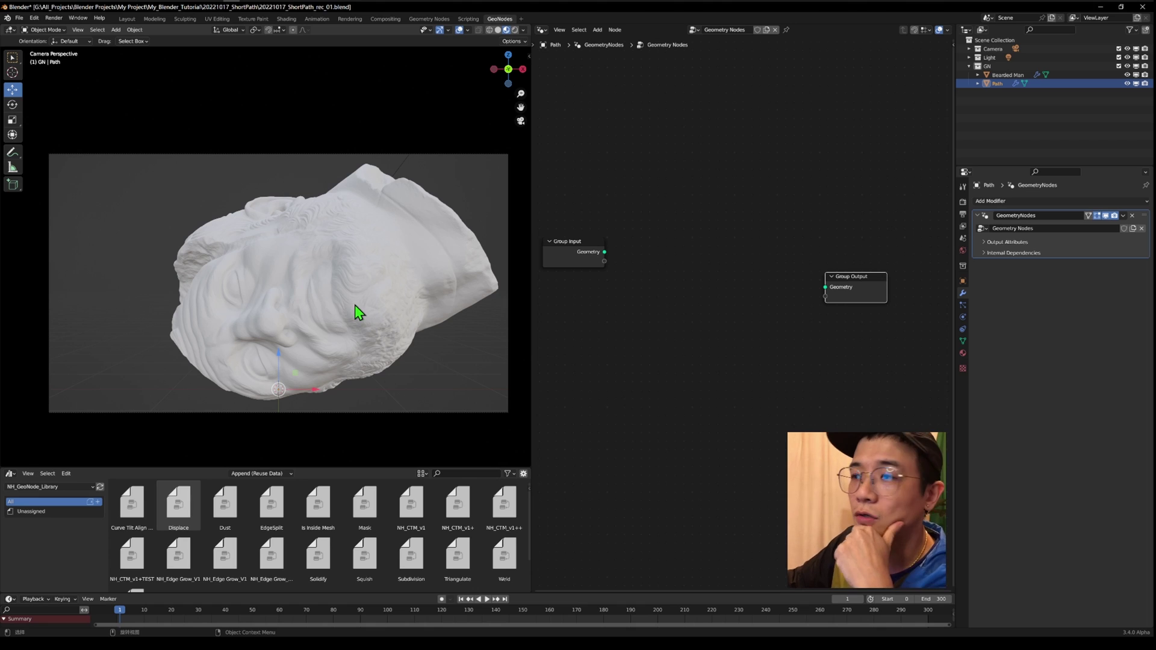
Add Shortest Edge Paths, Edge Paths to Curves and Edge Paths to Selection nodes to the node tree
drag(841, 278, 843, 258)
key(shift+a)
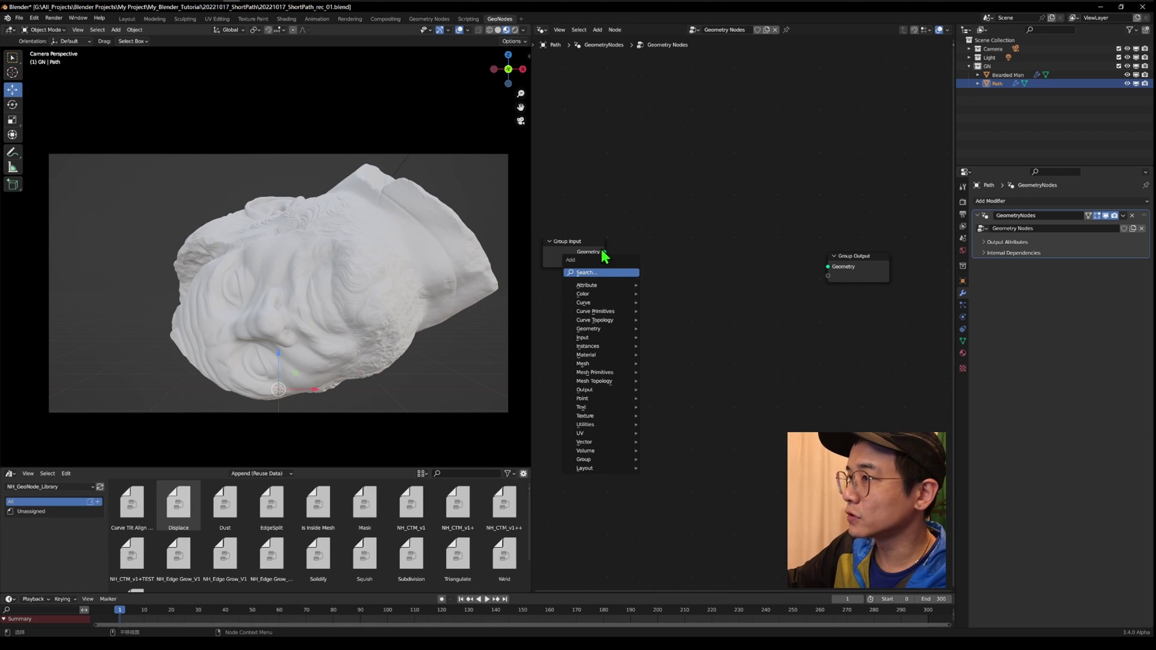
click(598, 272)
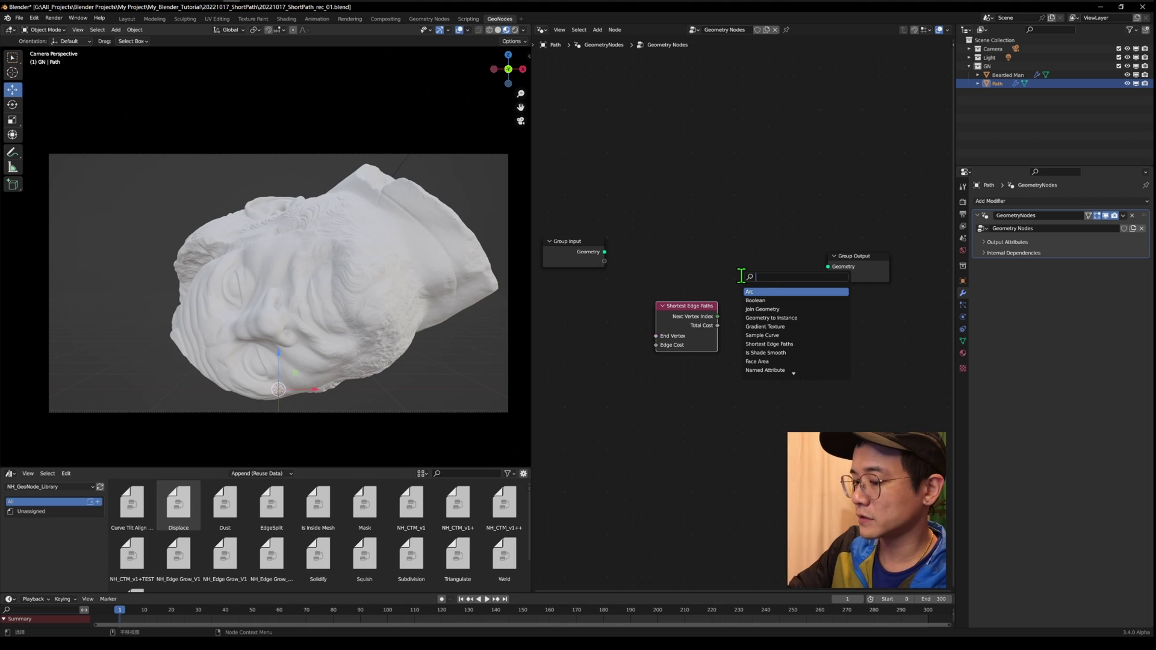
text(edge path)
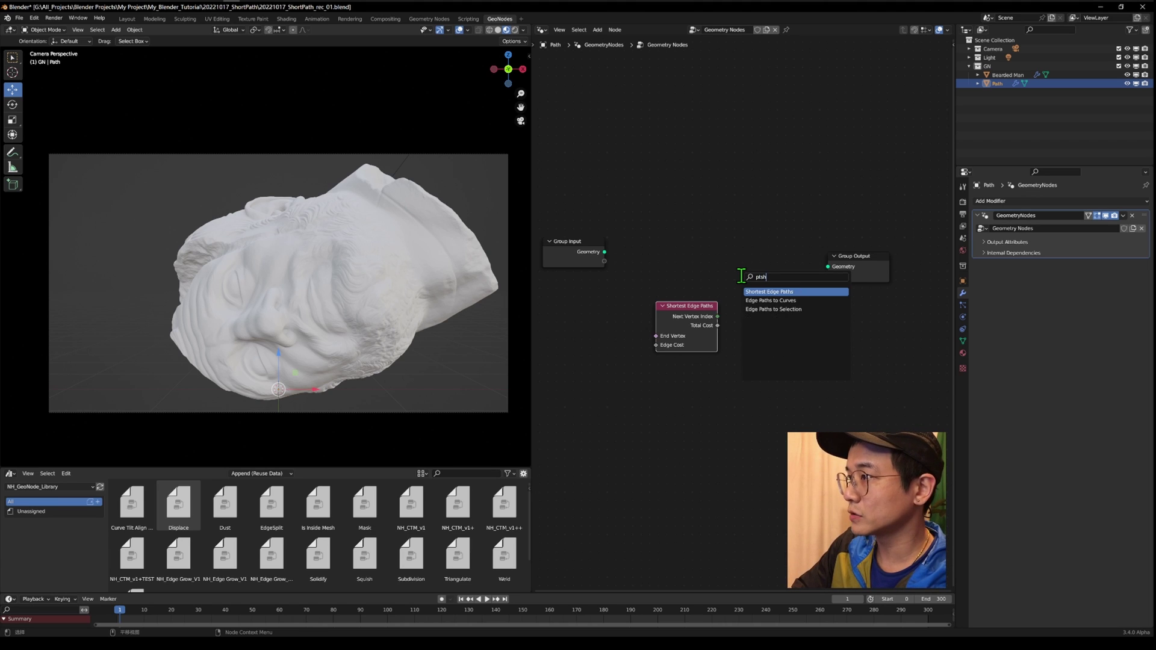
key(Return)
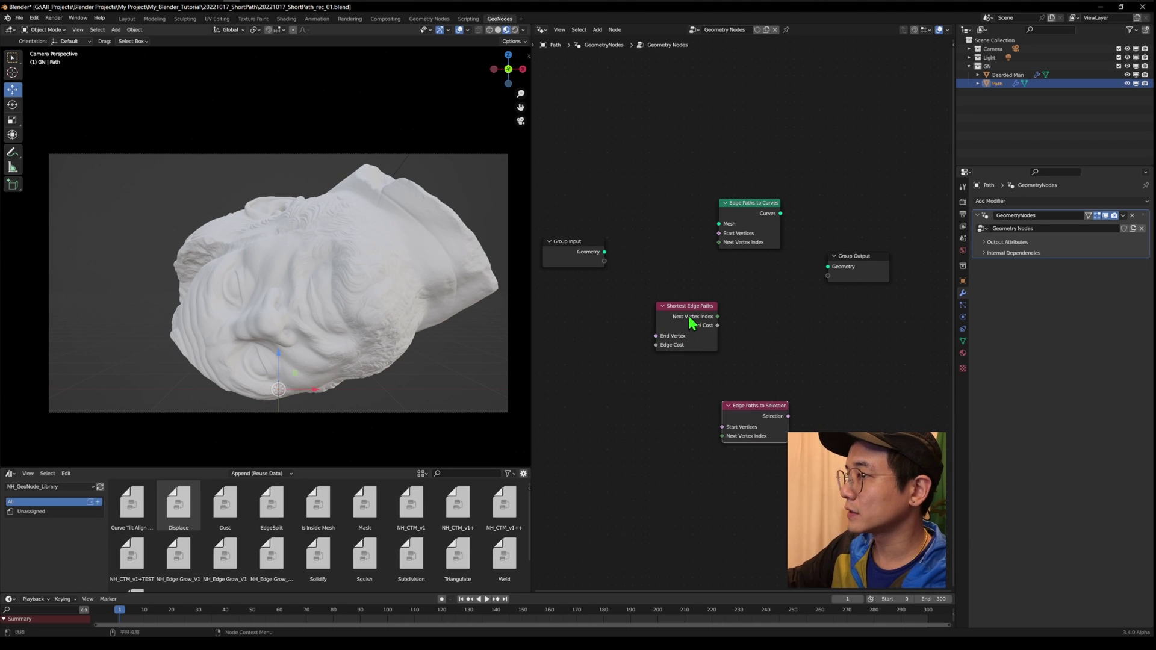
Arrange the path nodes, placing Edge Paths to Curves between the group nodes with Edge Paths to Selection directly below it
drag(691, 323, 589, 423)
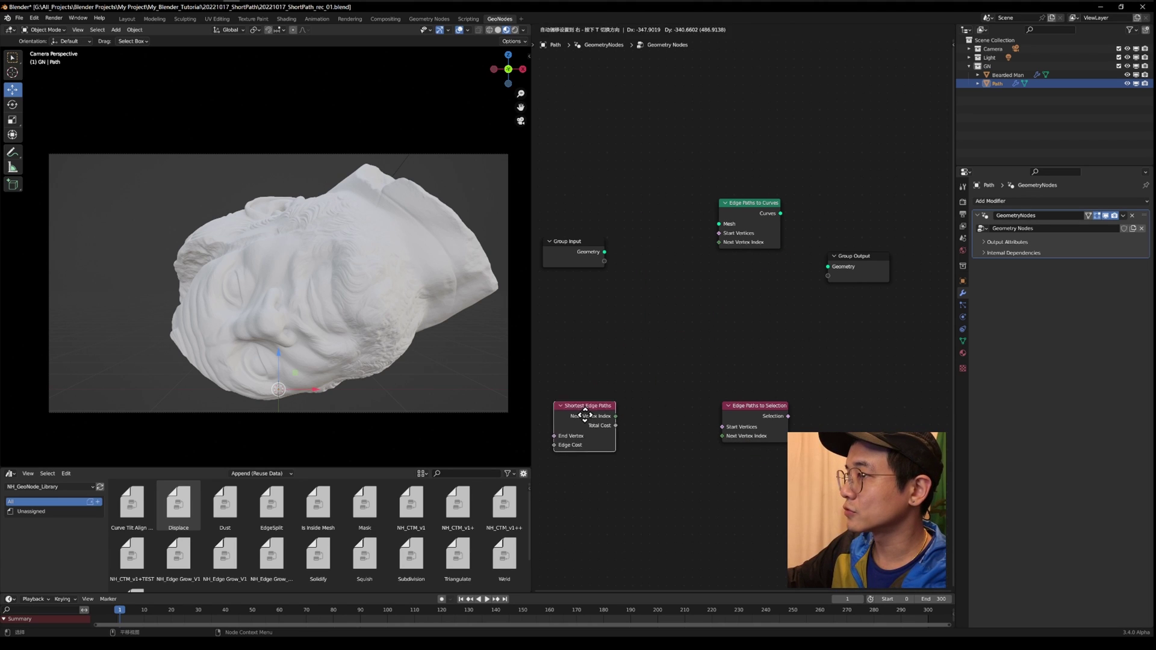
drag(760, 208, 673, 412)
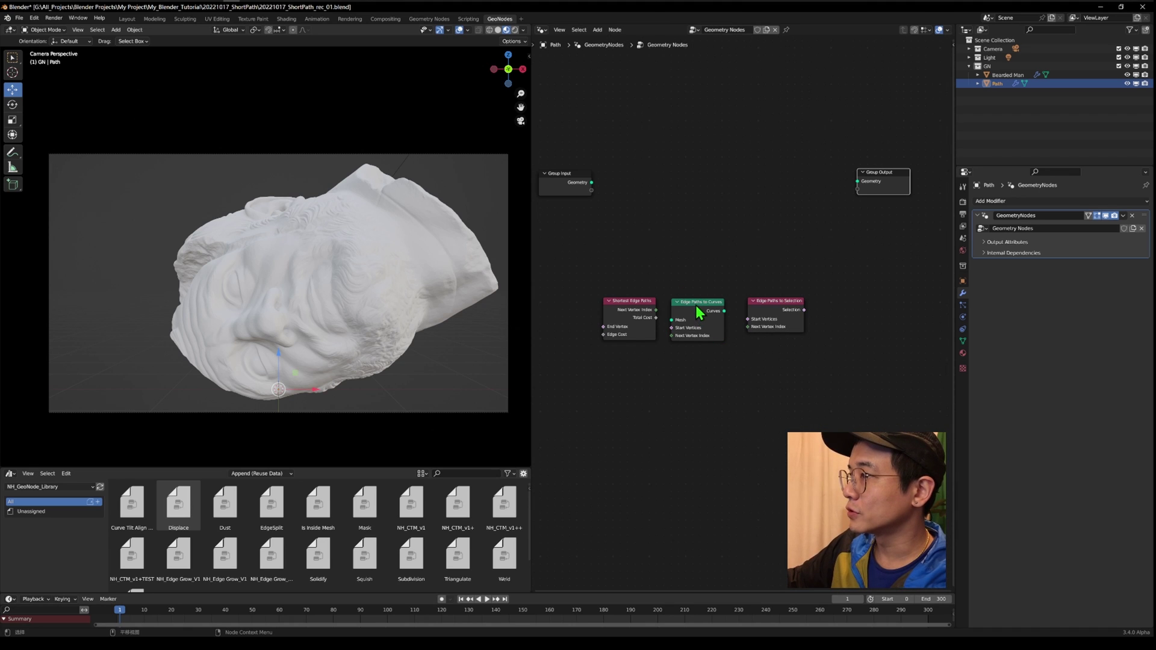
drag(698, 312, 710, 199)
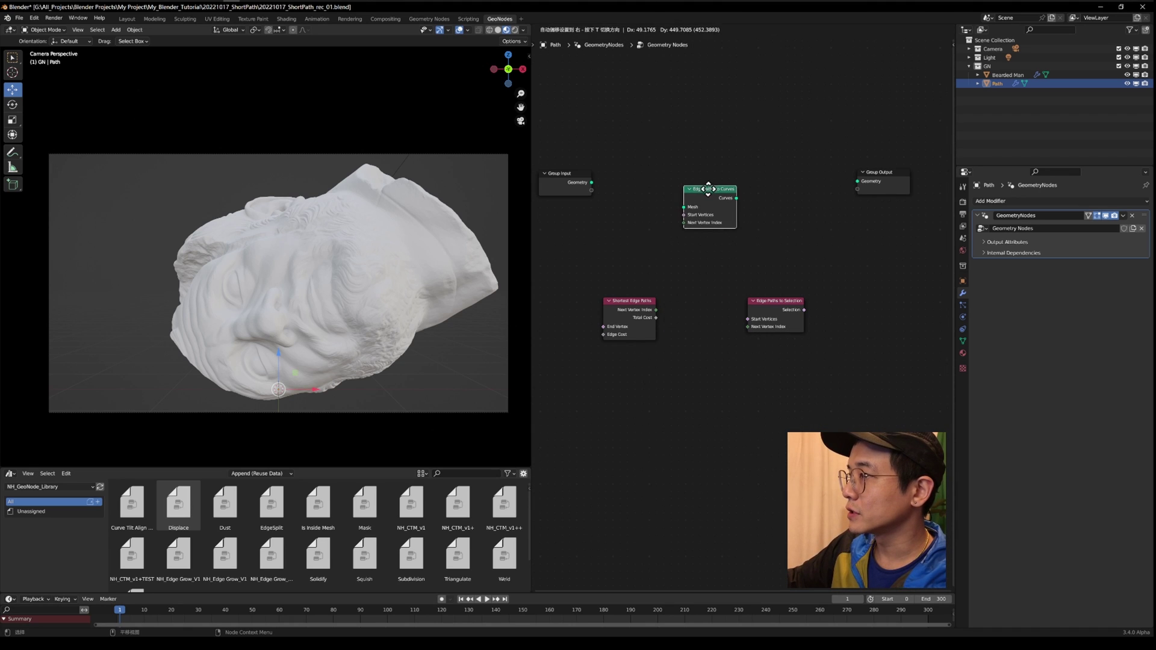
drag(653, 151, 804, 274)
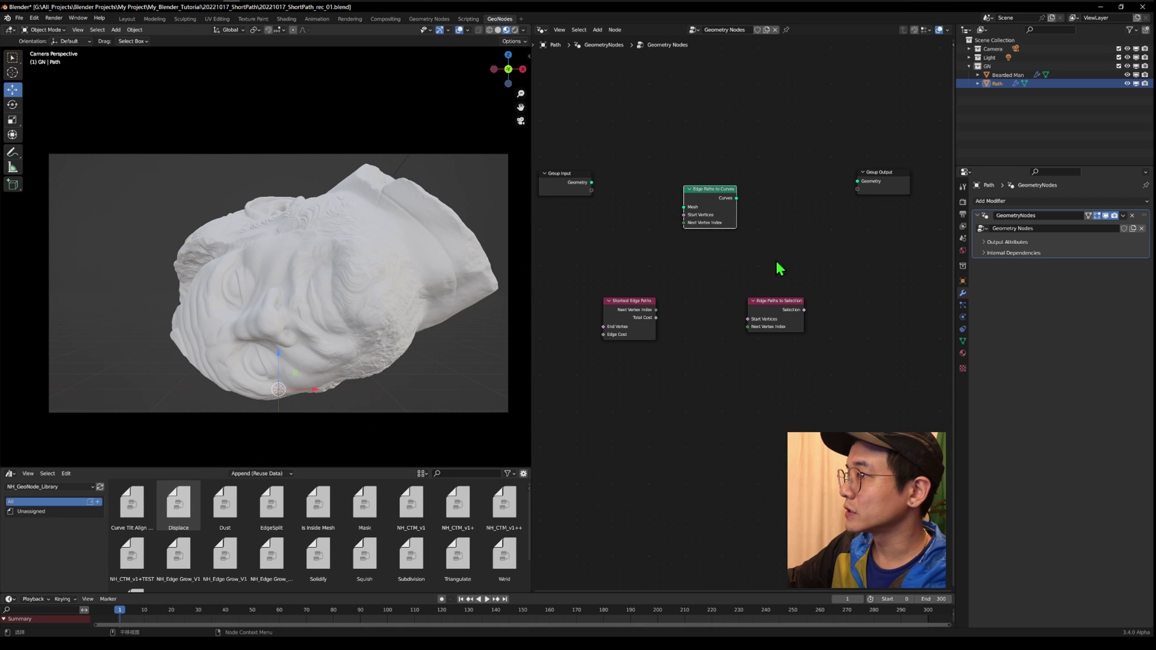
drag(789, 310, 729, 247)
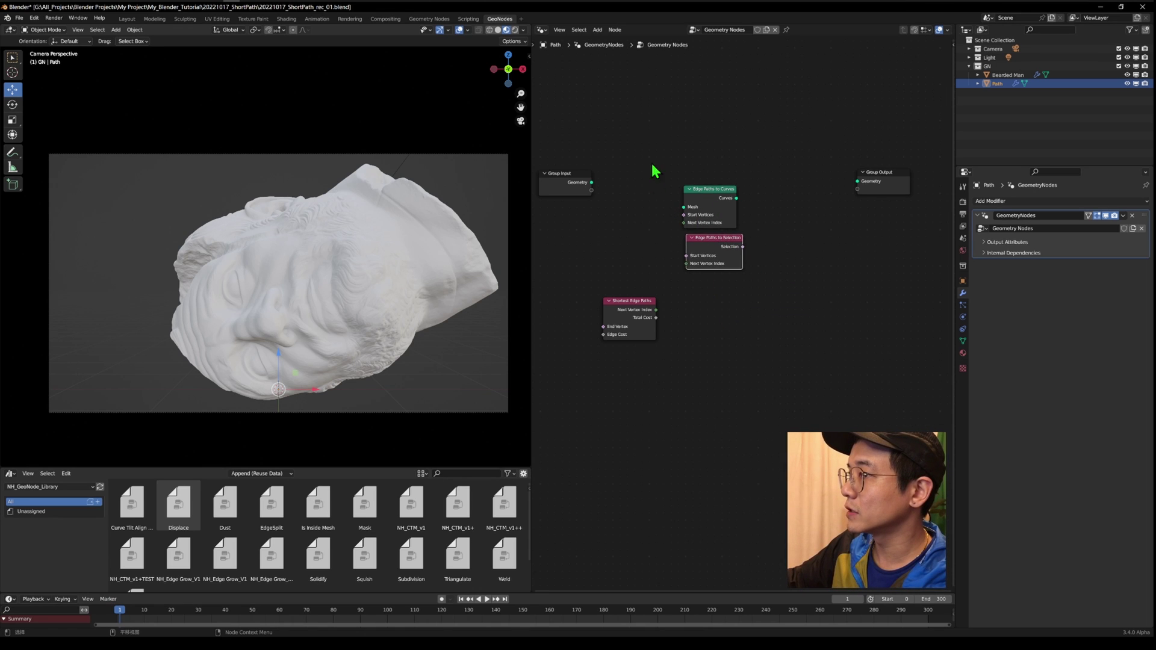
drag(651, 151, 774, 297)
click(681, 292)
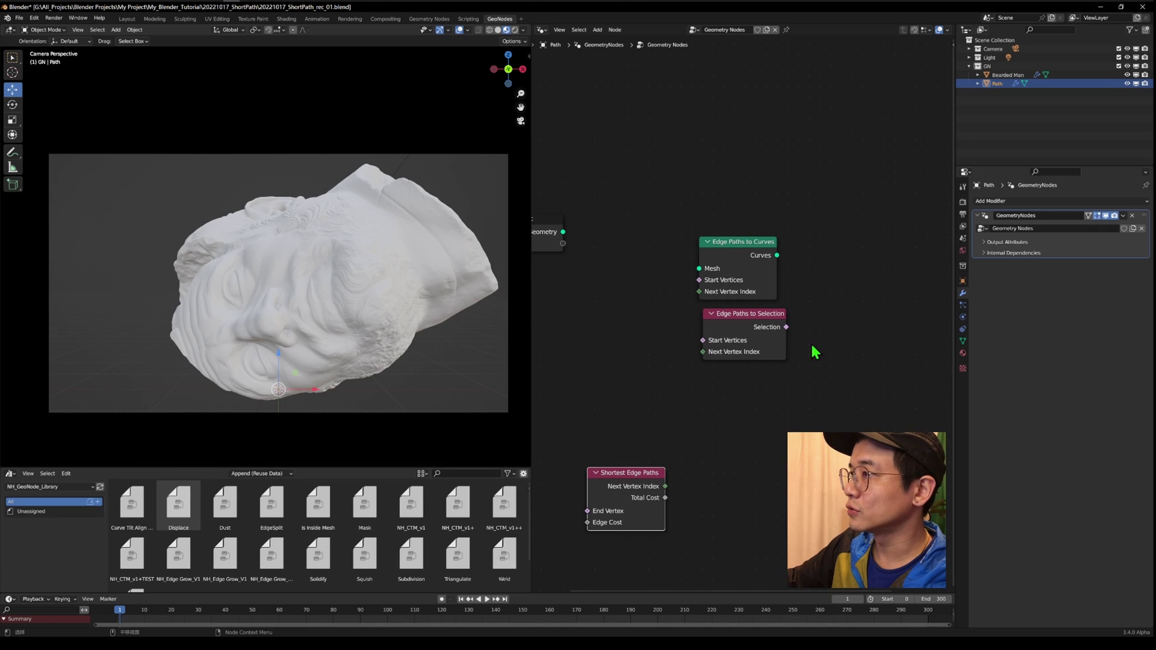
Move Edge Paths to Selection well above the other nodes and place Shortest Edge Paths directly beneath Edge Paths to Curves
scroll(776, 330, down, 2)
click(747, 317)
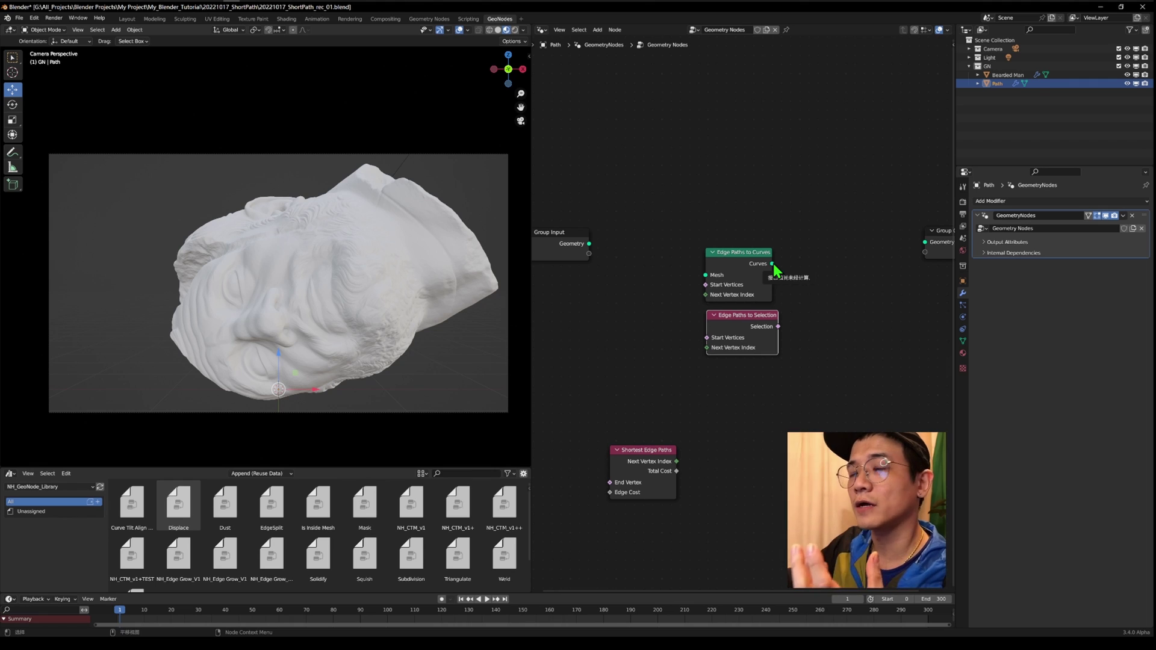
drag(746, 325, 750, 81)
drag(753, 257, 745, 271)
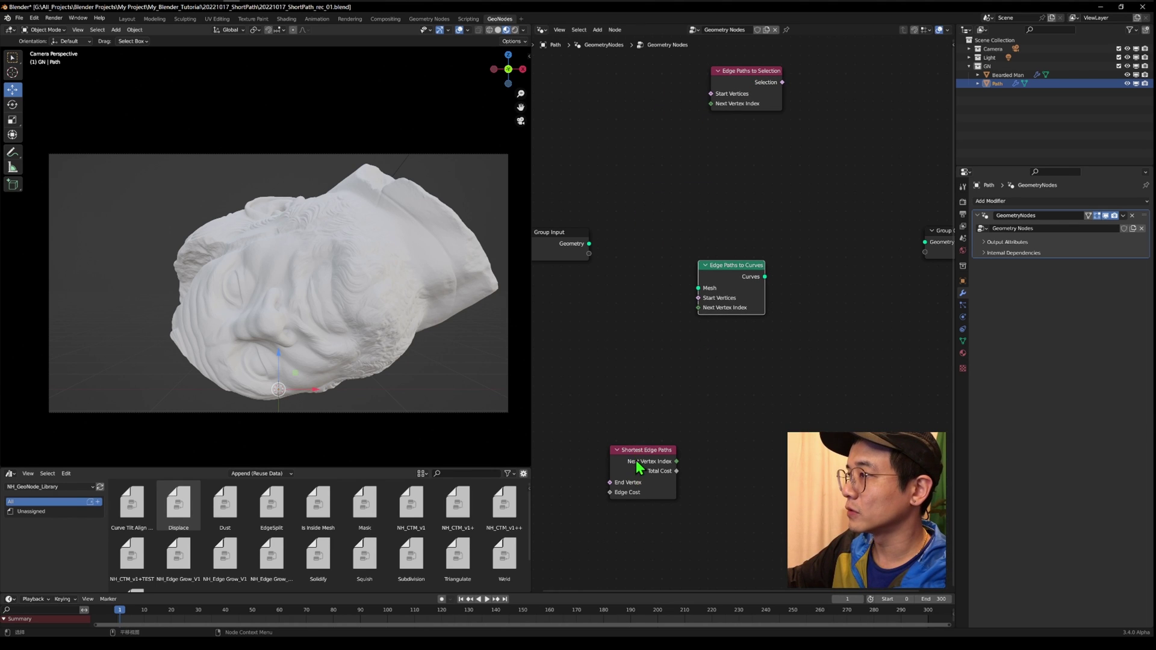
drag(638, 453, 725, 342)
drag(682, 229, 786, 394)
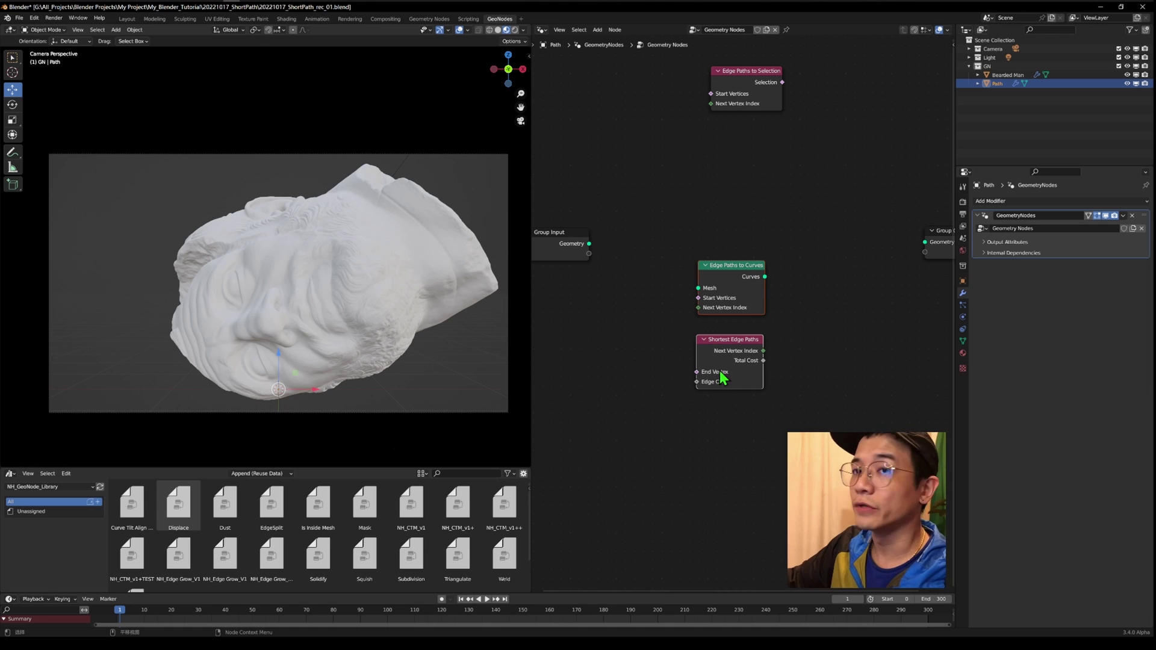
Connect the Next Vertex Index output of Shortest Edge Paths to the Next Vertex Index input of Edge Paths to Curves
scroll(777, 316, up, 1)
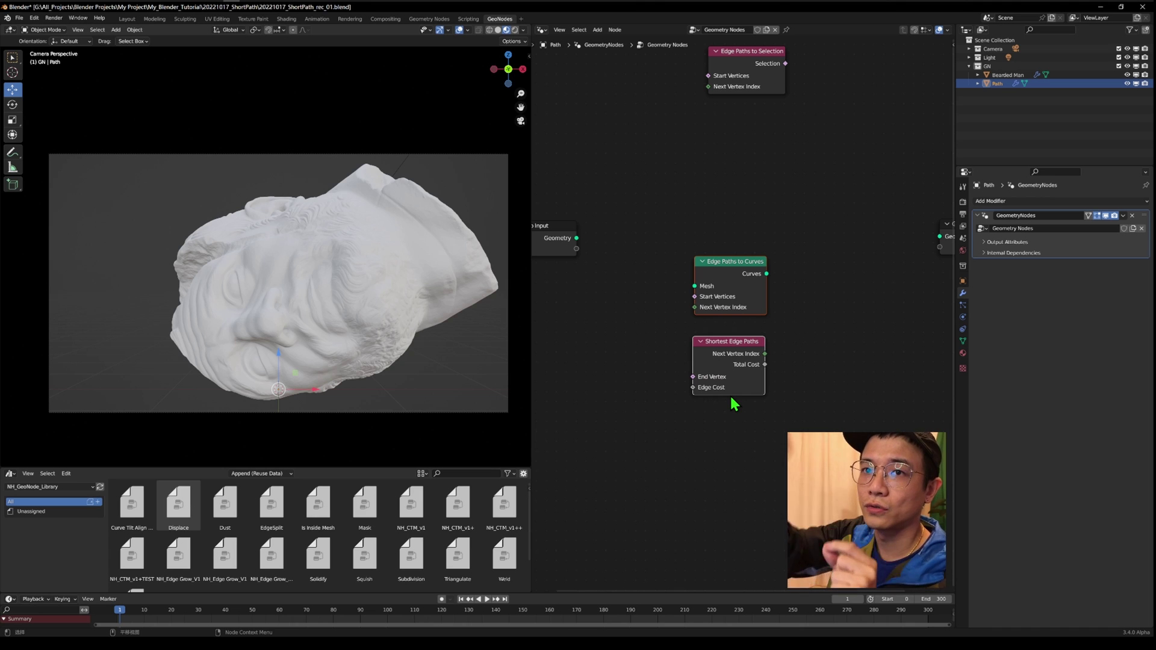
scroll(655, 310, down, 1)
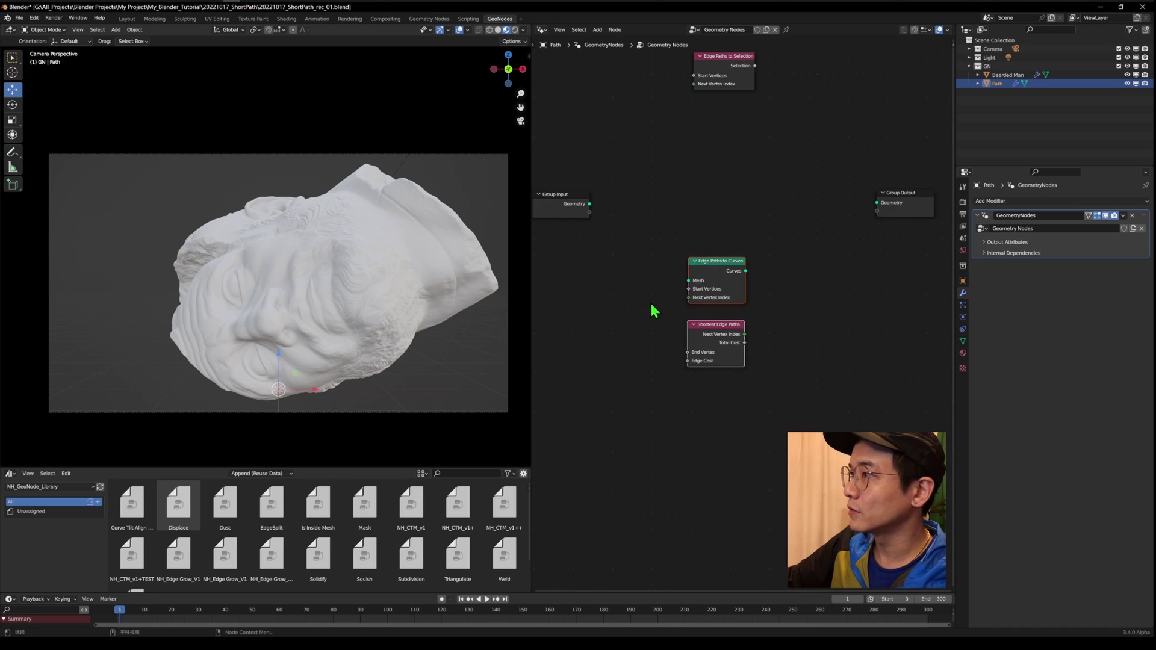
scroll(698, 241, up, 1)
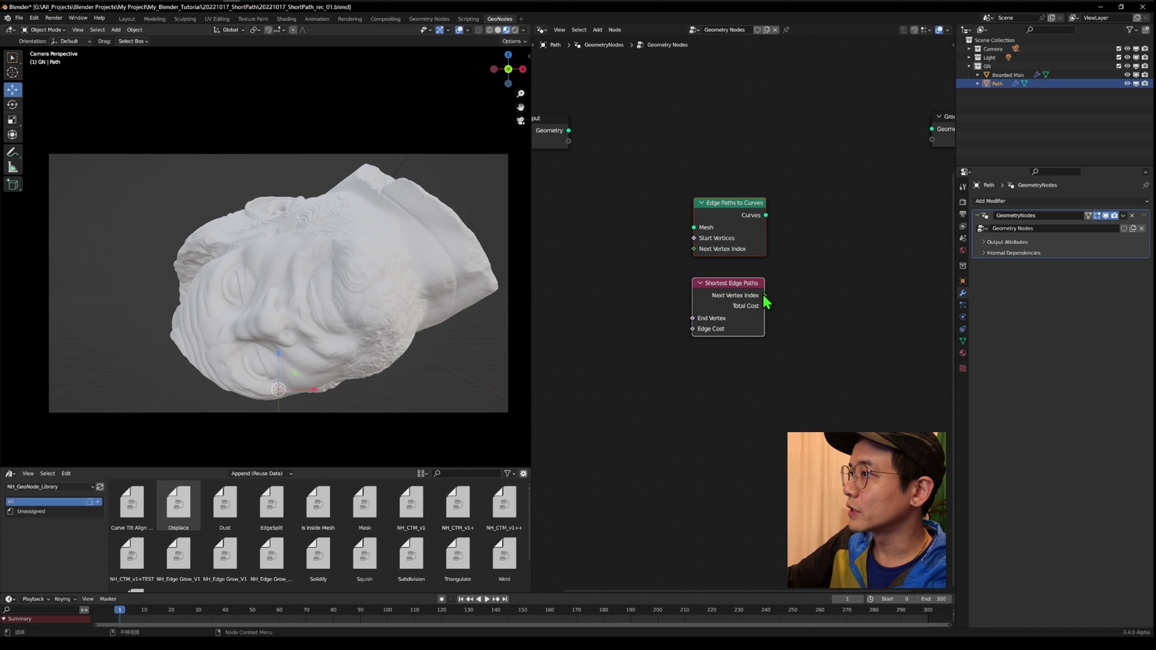
drag(764, 295, 694, 251)
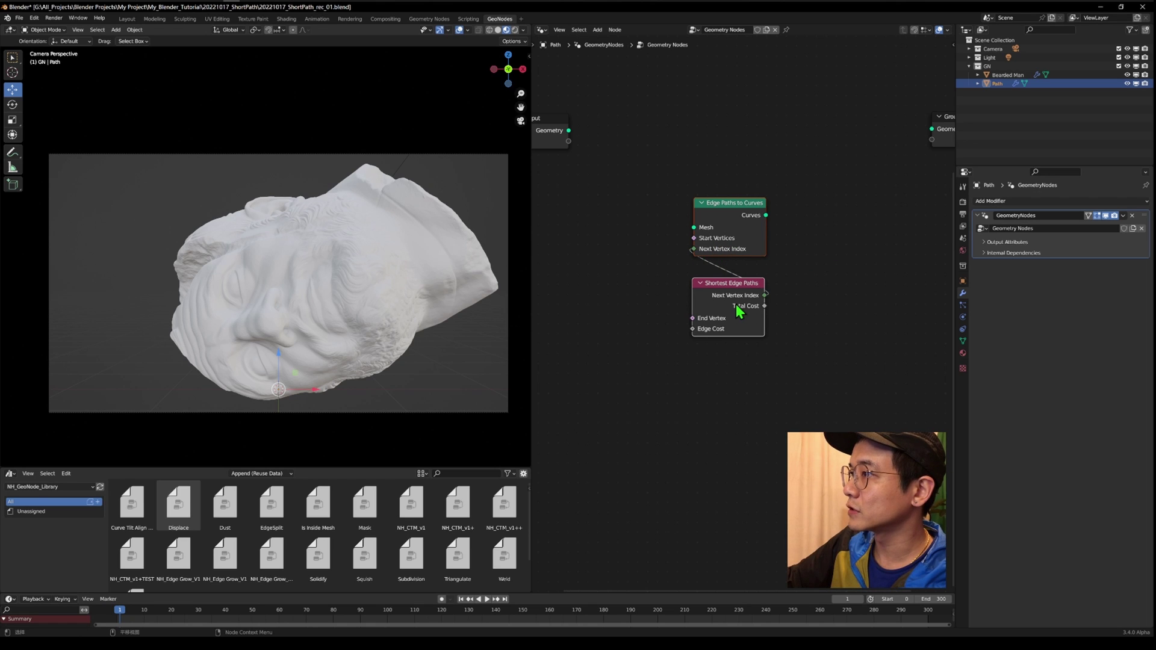
Add an Edge Vertices node and place it to the left of the Shortest Edge Paths node
drag(732, 288, 733, 286)
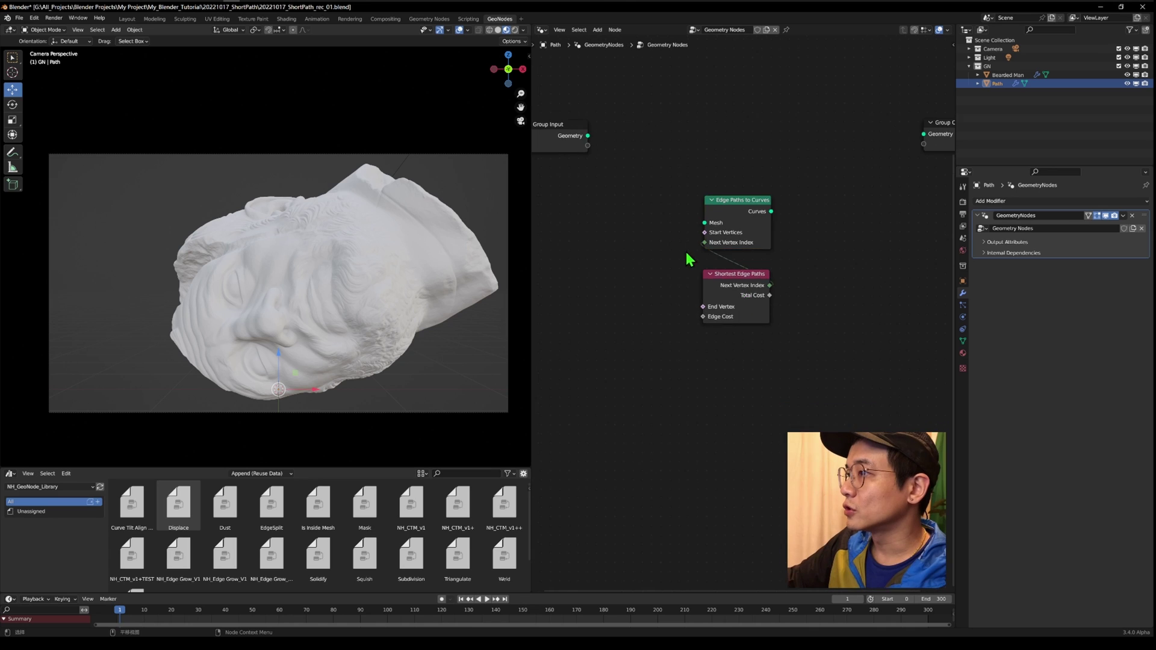
scroll(697, 284, up, 2)
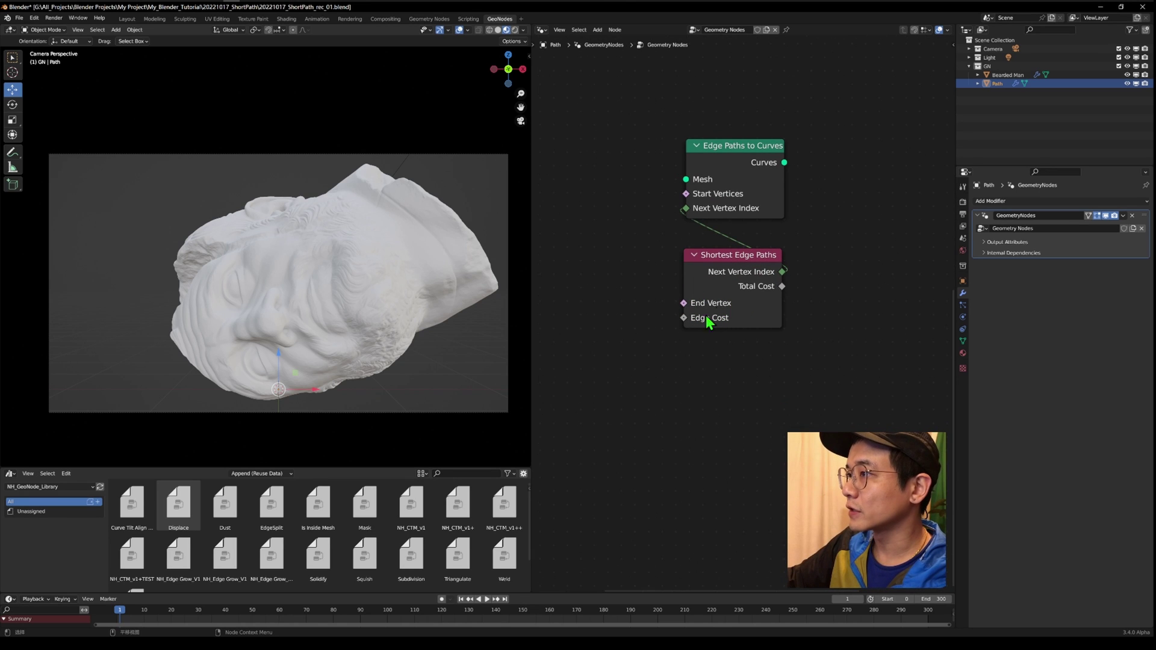
key(shift+a)
click(620, 384)
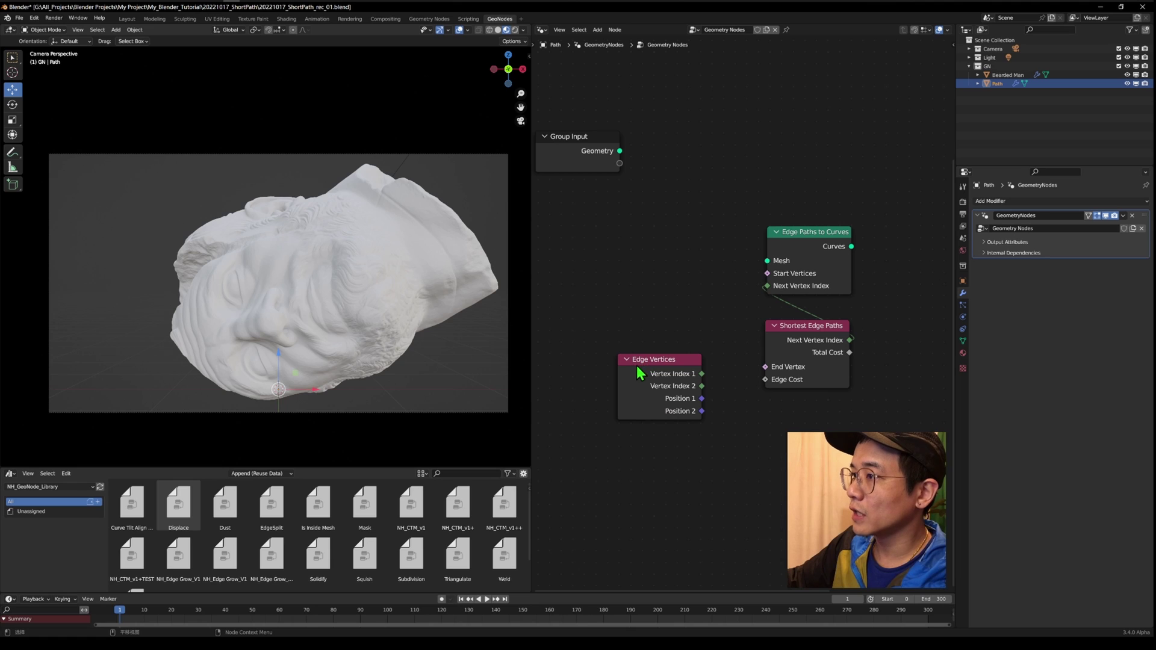
drag(660, 361, 590, 350)
Add a Vector Math node between Edge Vertices and Shortest Edge Paths and set its operation to Distance
key(shift+a)
click(604, 233)
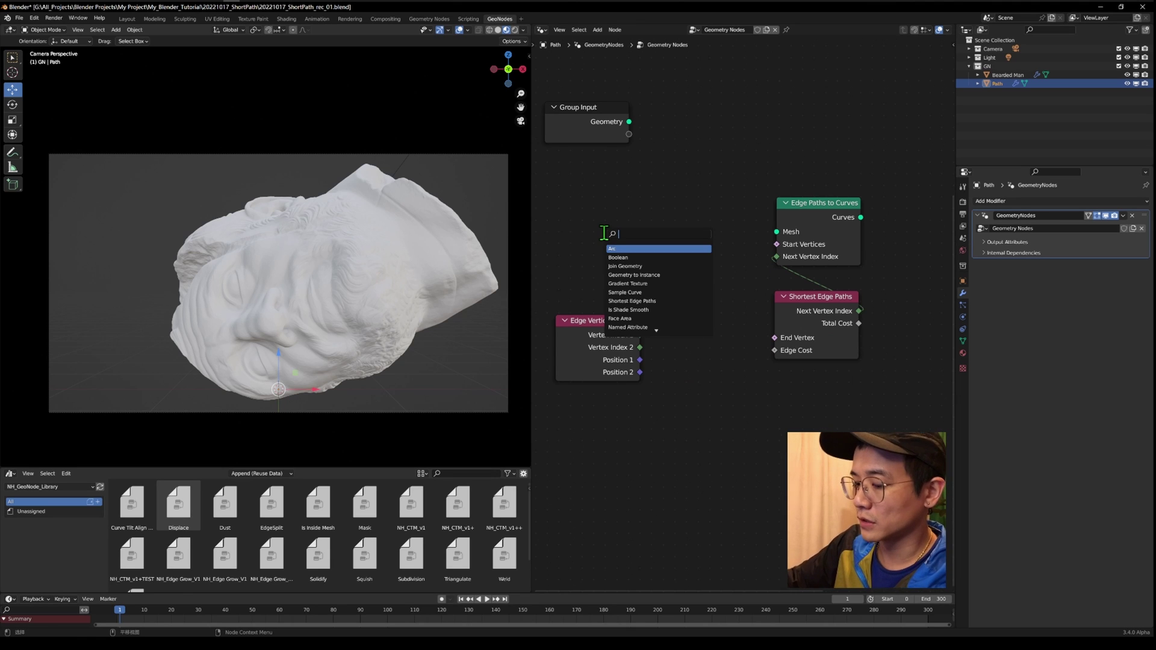
text(math)
click(630, 257)
click(699, 359)
click(700, 359)
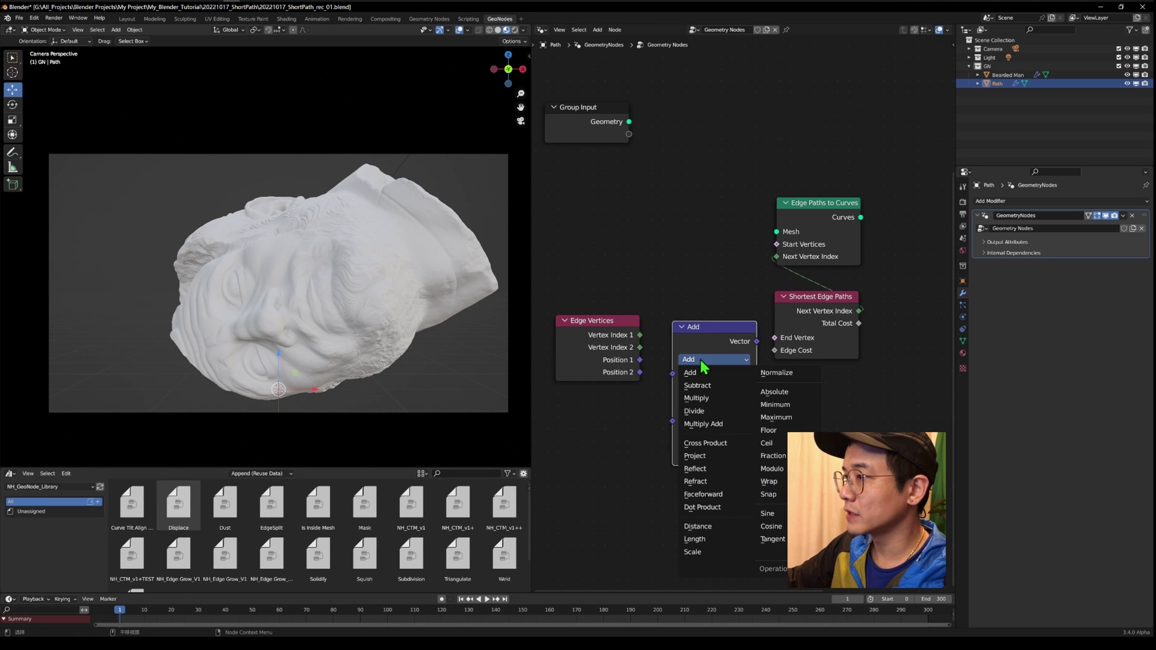
click(716, 527)
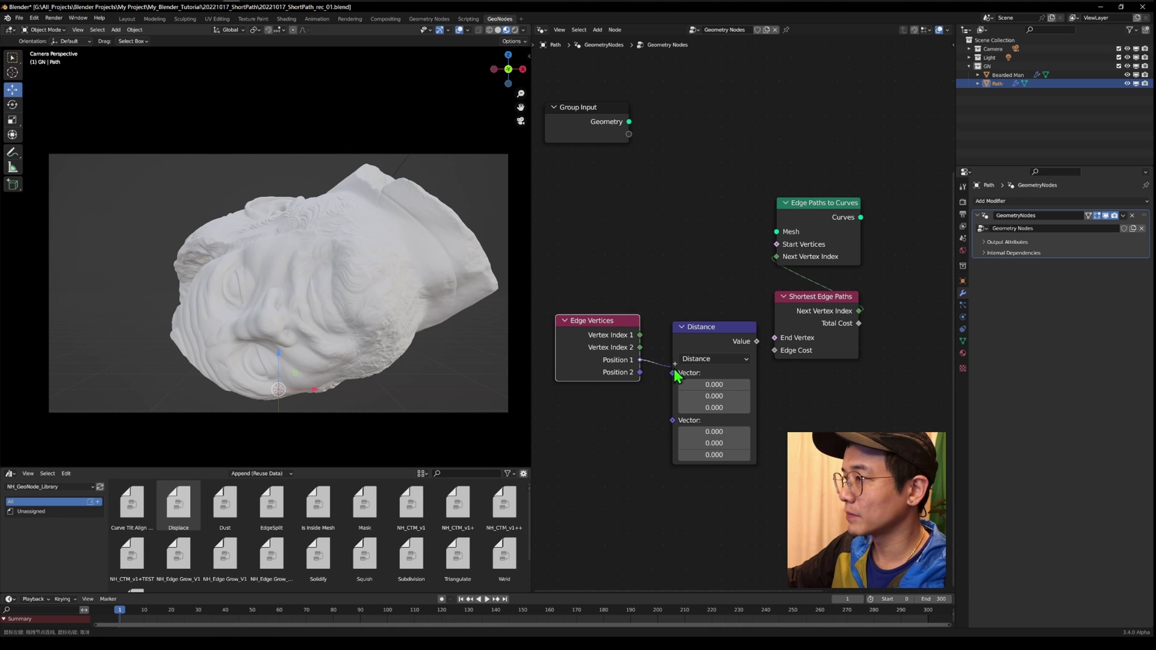
Connect Position 1 and Position 2 of Edge Vertices to the Distance vectors, and the Distance value to Edge Cost
mouse_move(672, 373)
mouse_down()
mouse_move(639, 360)
mouse_move(673, 386)
mouse_up()
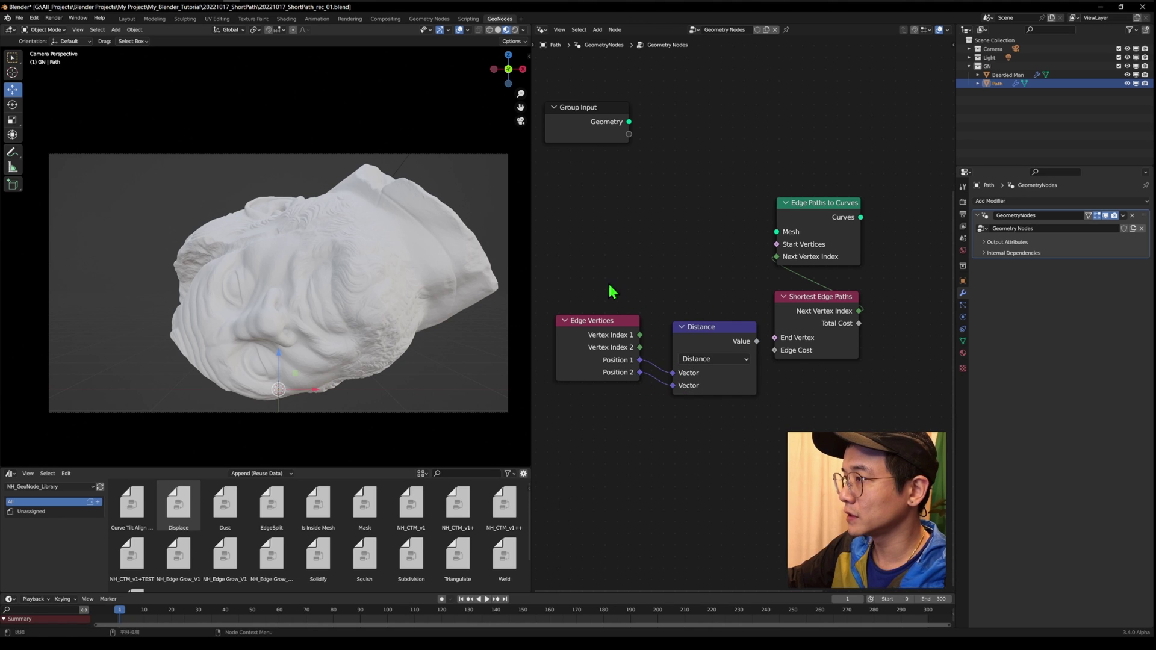
key(g)
click(729, 347)
drag(607, 280, 776, 351)
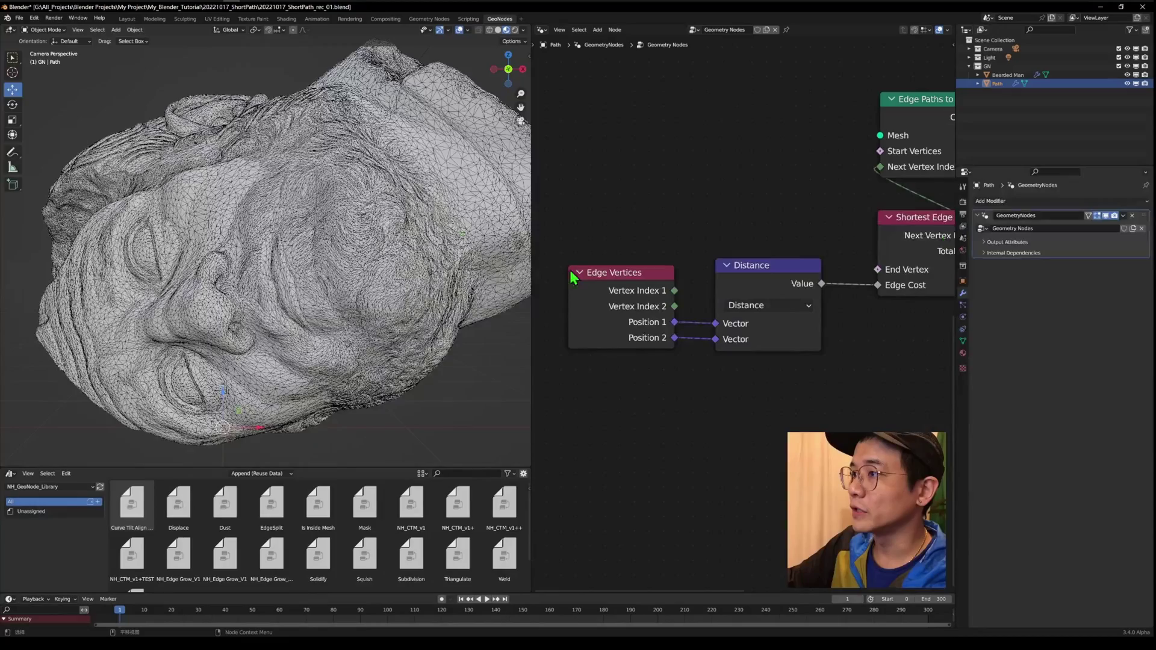
Examine the triangle edges of the head's wireframe up close alongside the Edge Vertices and Distance nodes
scroll(304, 278, up, 5)
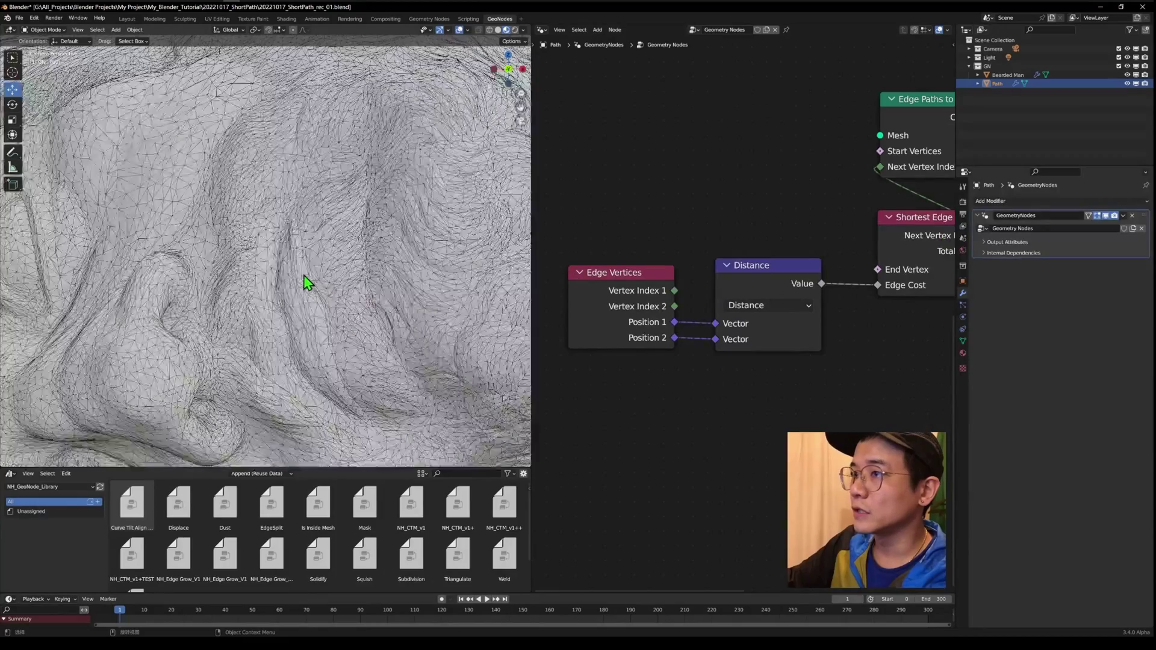
scroll(297, 258, up, 2)
shift+middle_drag(297, 257, 405, 405)
scroll(339, 334, up, 5)
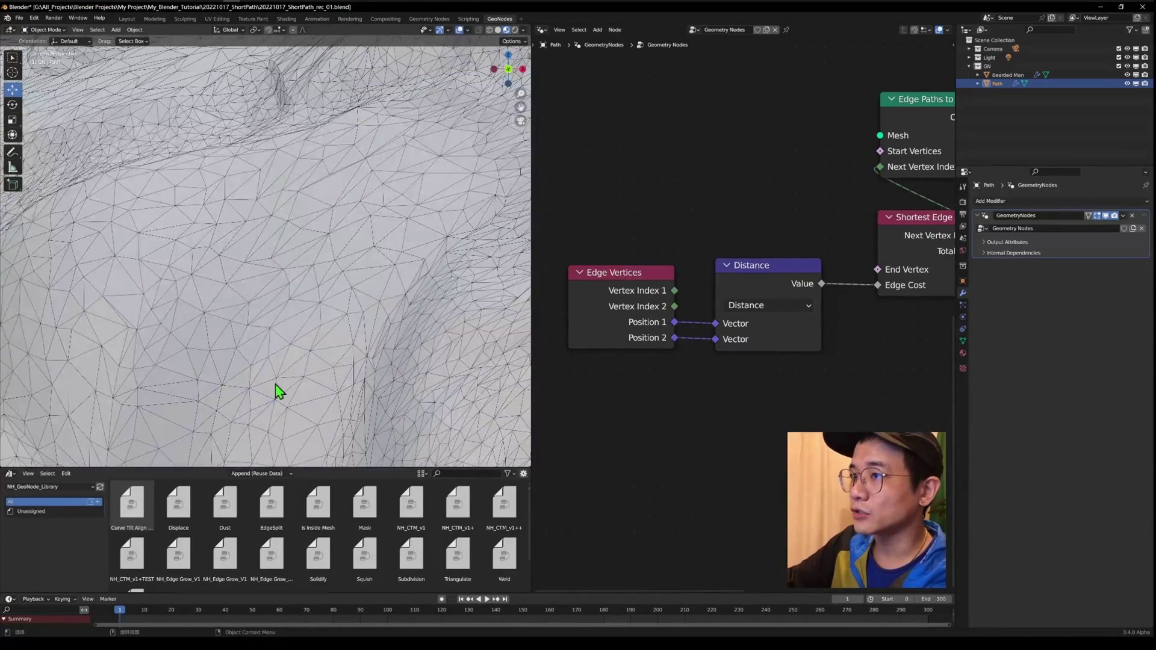
scroll(276, 384, up, 4)
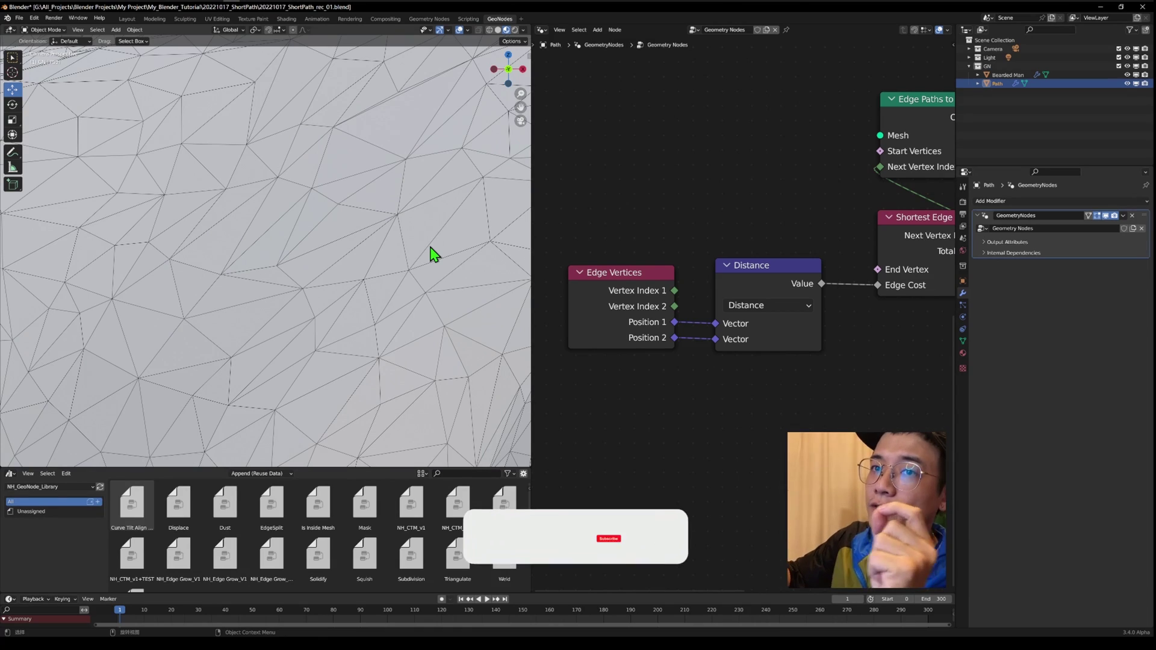
drag(640, 326, 607, 297)
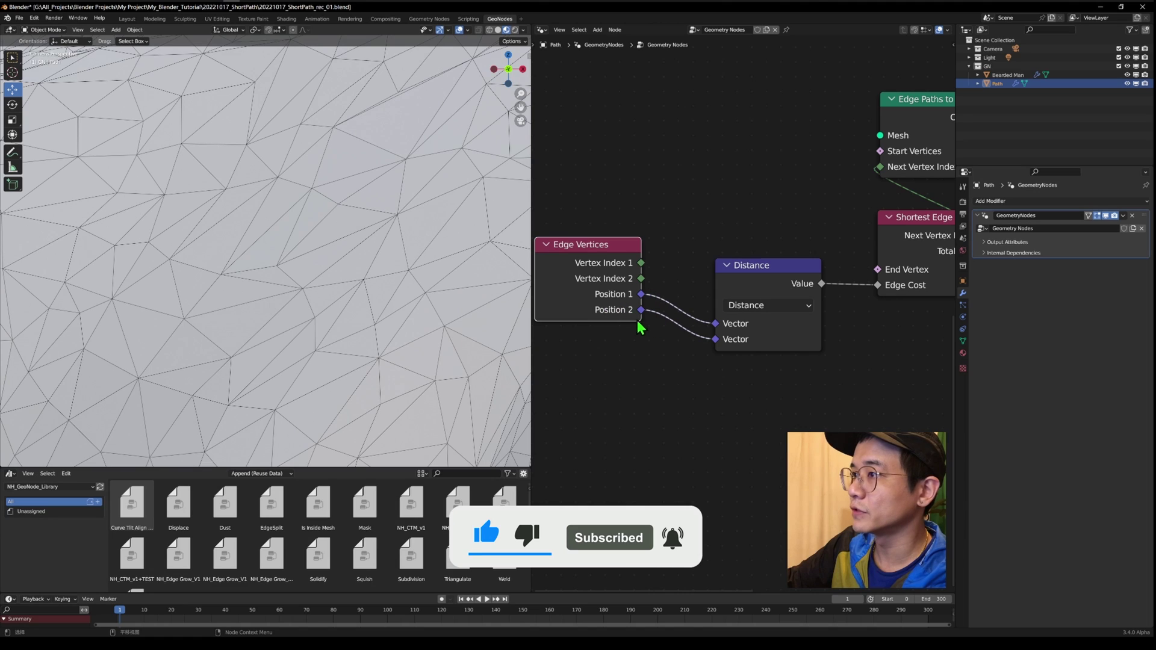
drag(640, 325, 658, 360)
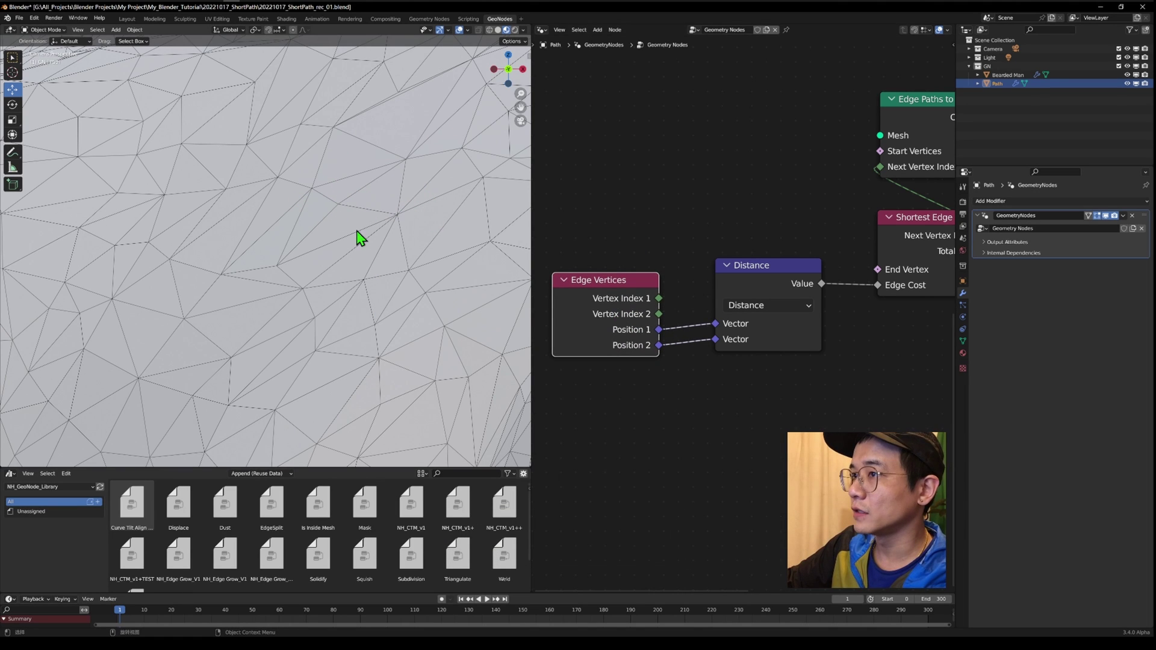
drag(734, 284, 724, 292)
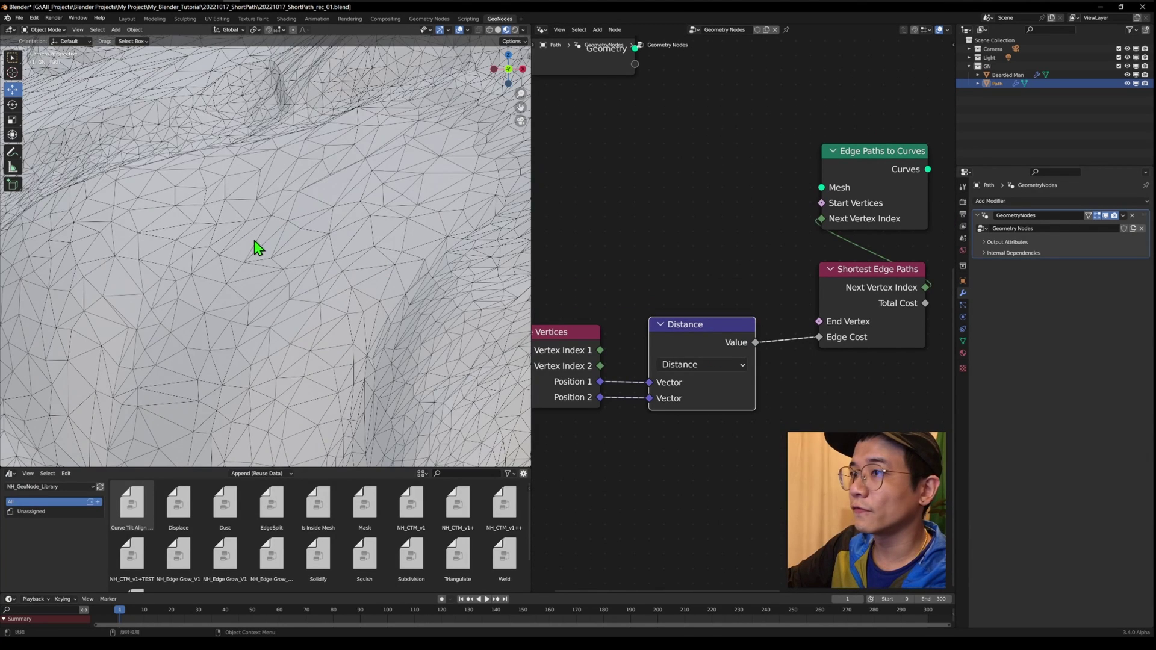
scroll(256, 247, up, 3)
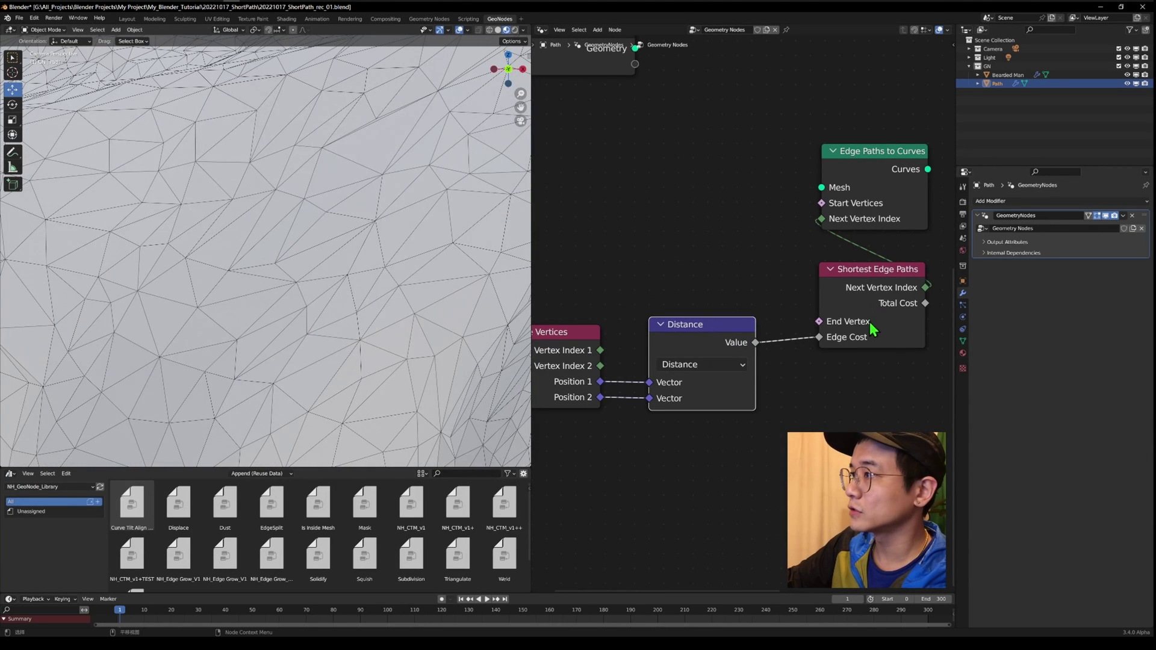
Bring the Bearded Man object in as Object Info, wire its Geometry to the Mesh input, and connect Curves to Group Output
scroll(813, 304, down, 3)
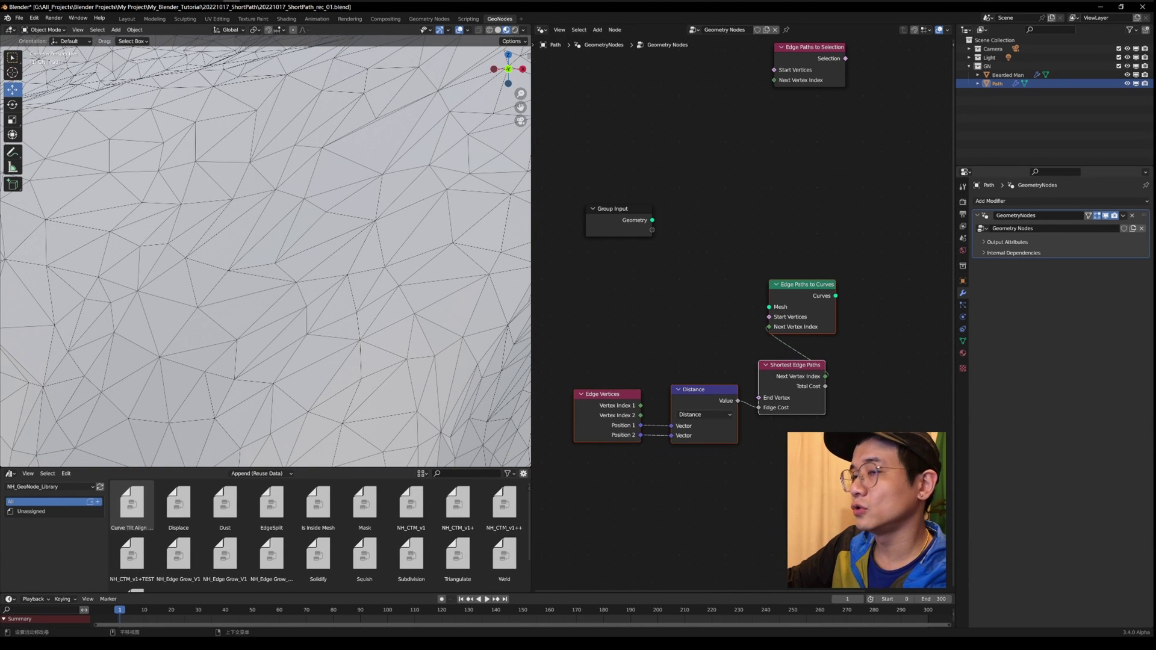
middle_drag(905, 276, 769, 338)
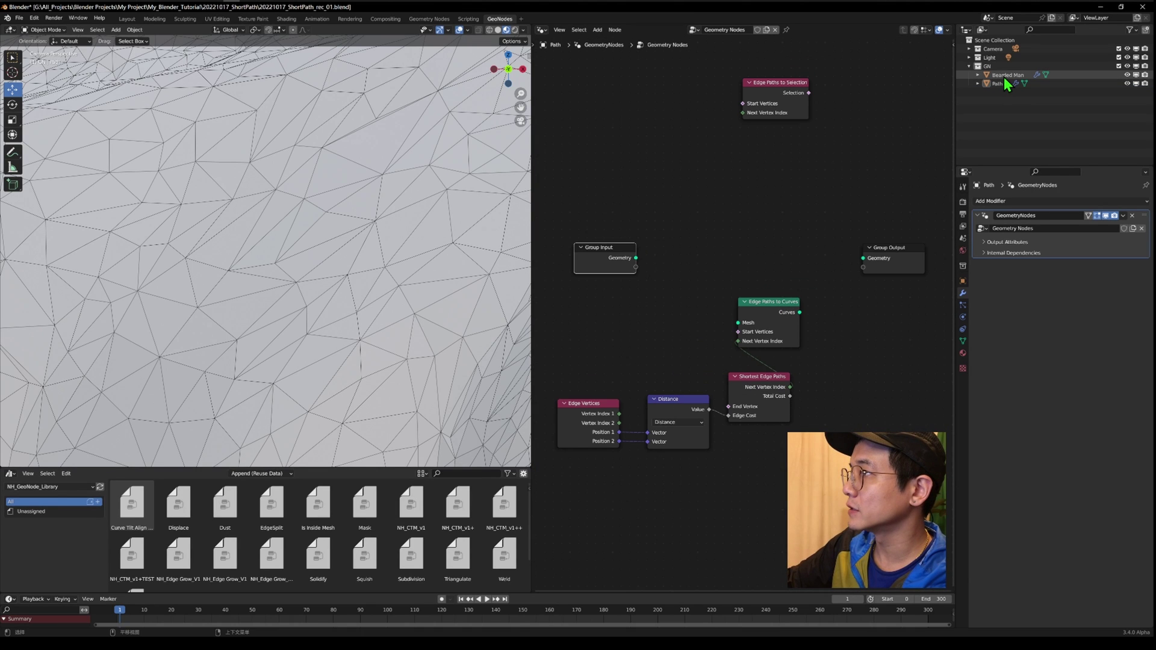
drag(1005, 77, 751, 254)
scroll(675, 269, up, 2)
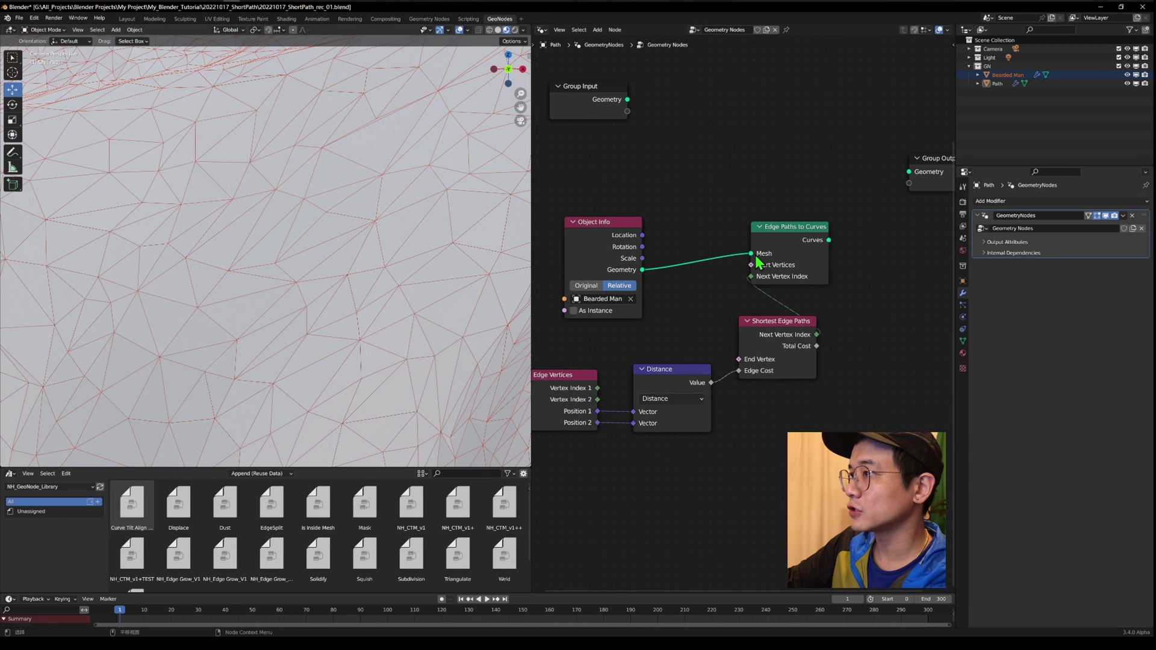
drag(829, 239, 909, 171)
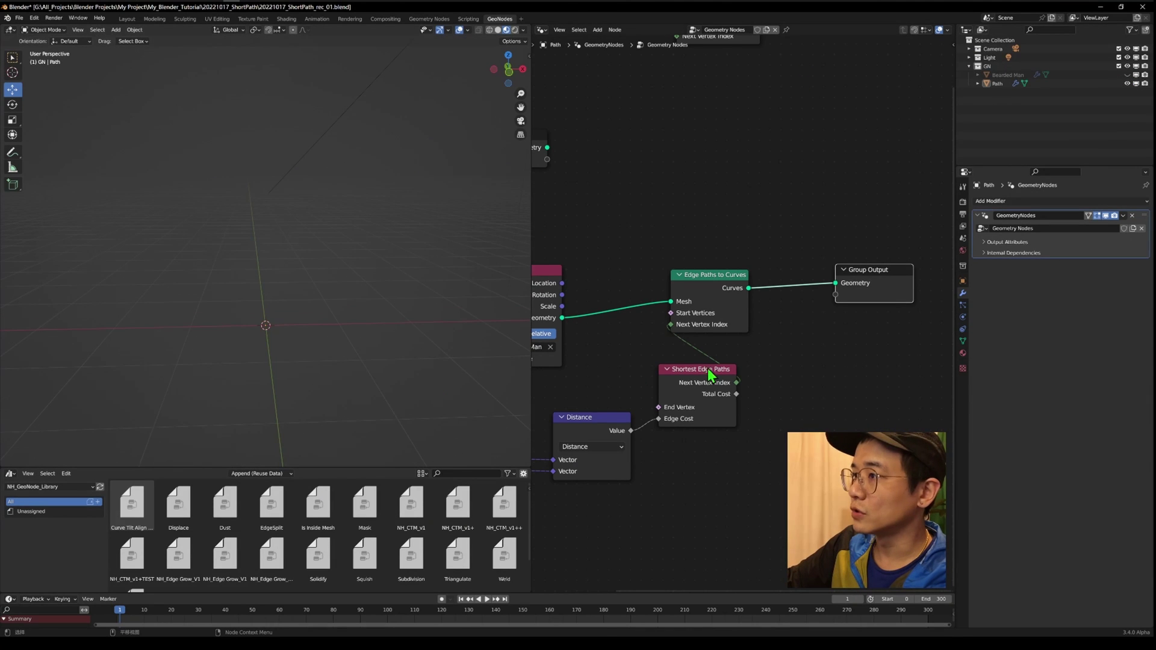
Add a Boolean Random Value node below Object Info and connect it to Start Vertices of Edge Paths to Curves
middle_drag(710, 370, 851, 352)
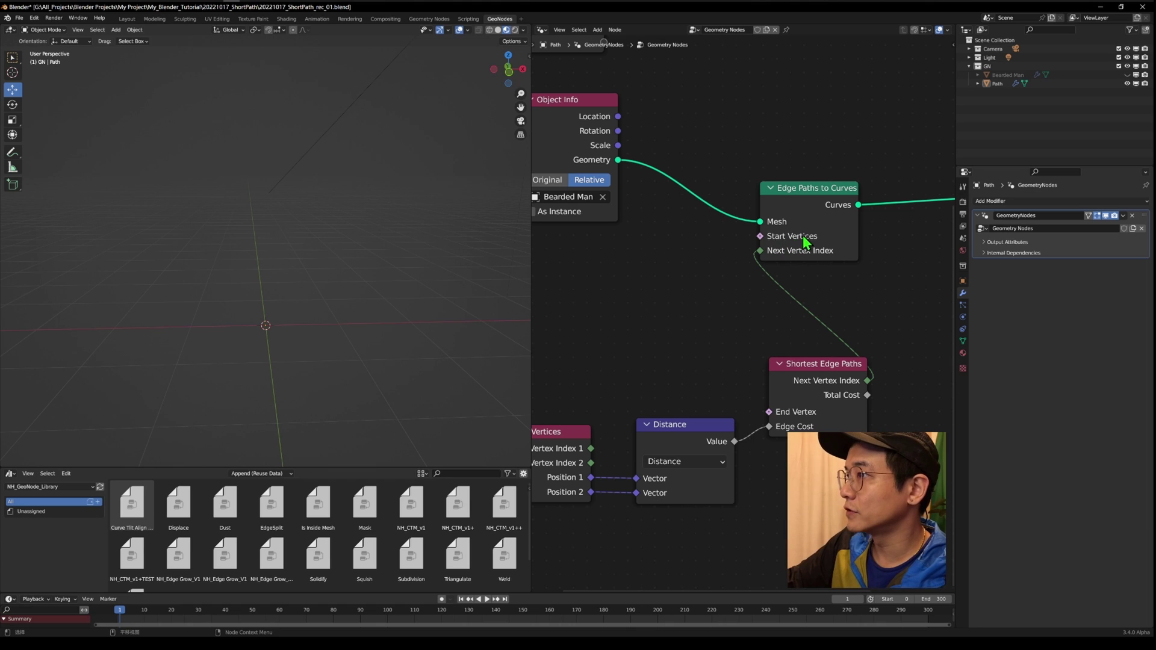
middle_drag(575, 325, 666, 263)
key(shift+a)
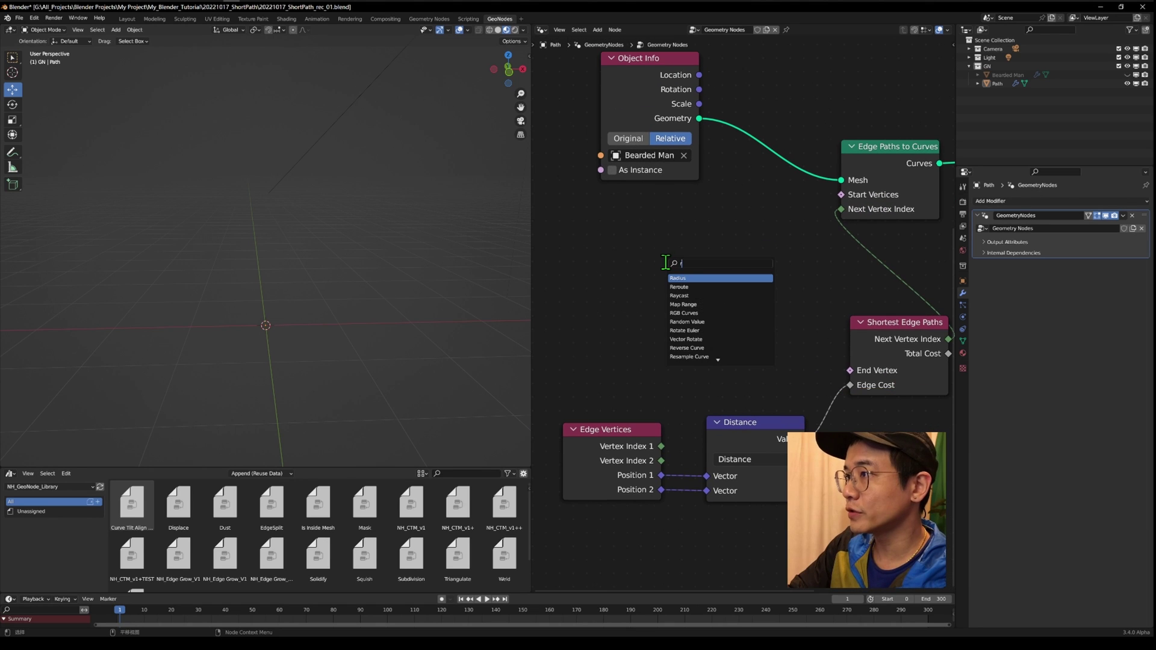
text(ra)
text(nd)
key(Return)
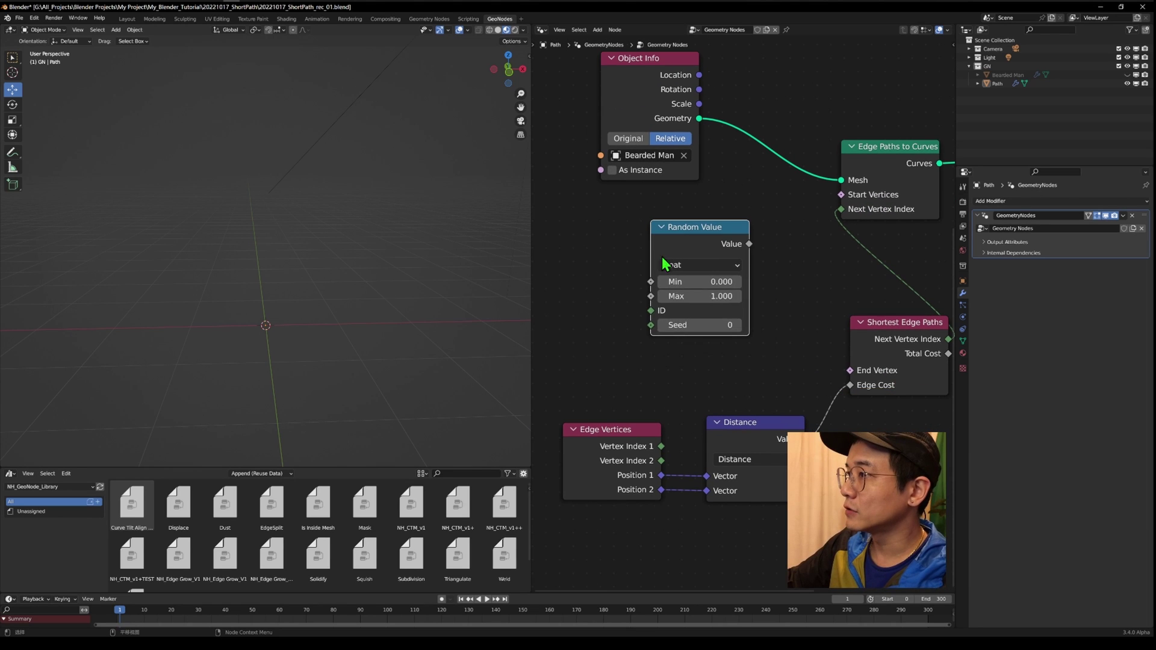
click(666, 265)
click(717, 265)
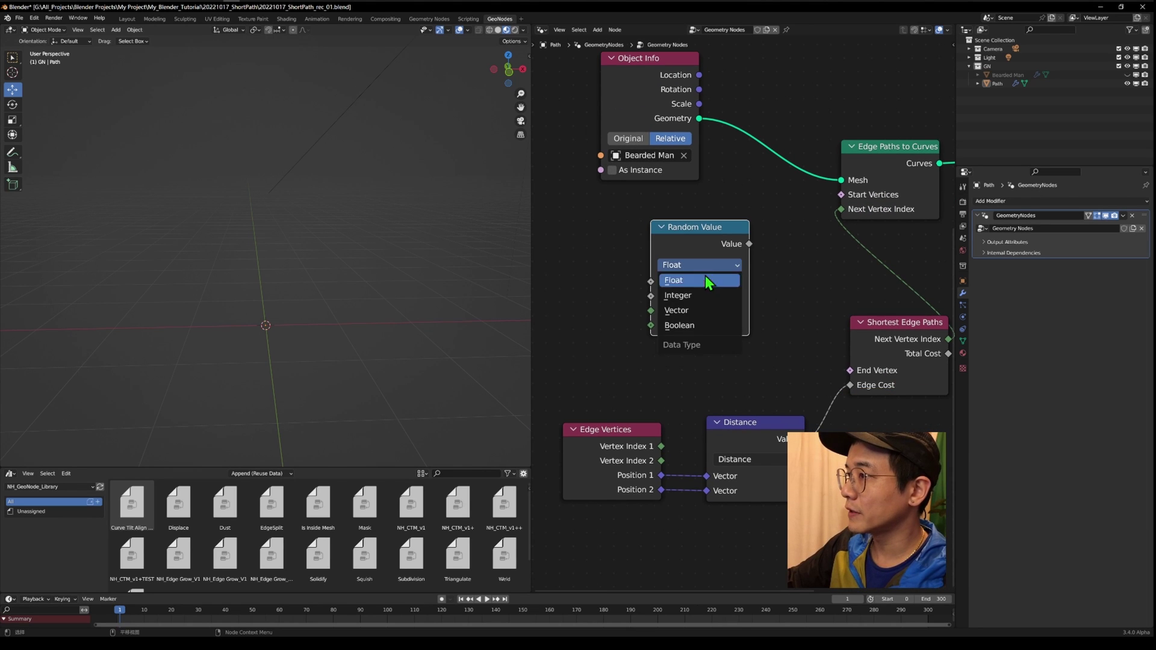
click(675, 327)
drag(749, 243, 841, 194)
drag(703, 245, 709, 211)
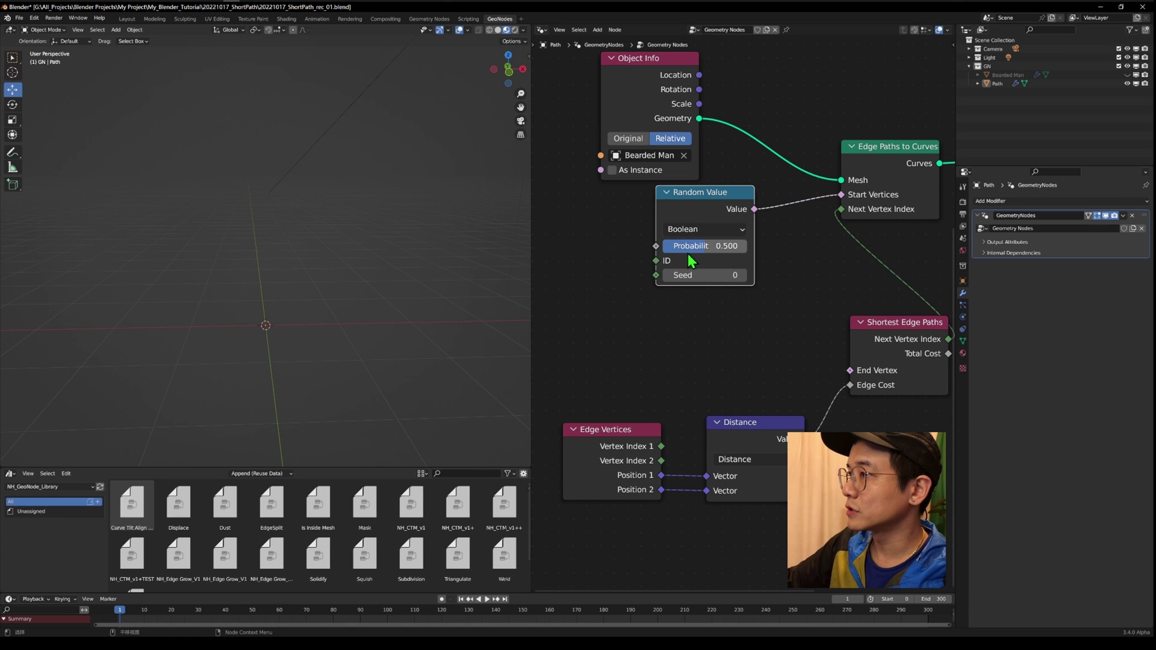
Duplicate the Random Value node below the original, connect it to End Vertex, and set probability 0.715 and seed 97
key(shift+d)
click(663, 366)
click(729, 320)
drag(728, 316, 850, 370)
drag(663, 354, 711, 382)
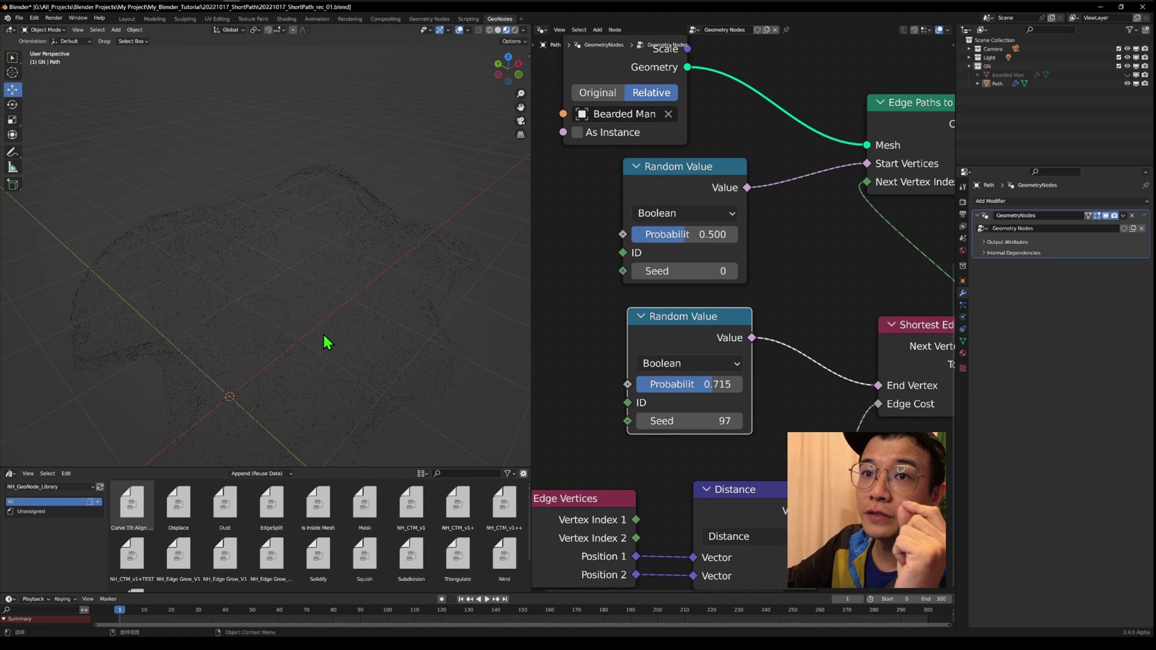
Disconnect both Random Value nodes from Start Vertices and End Vertex and delete them
middle_drag(304, 299, 241, 265)
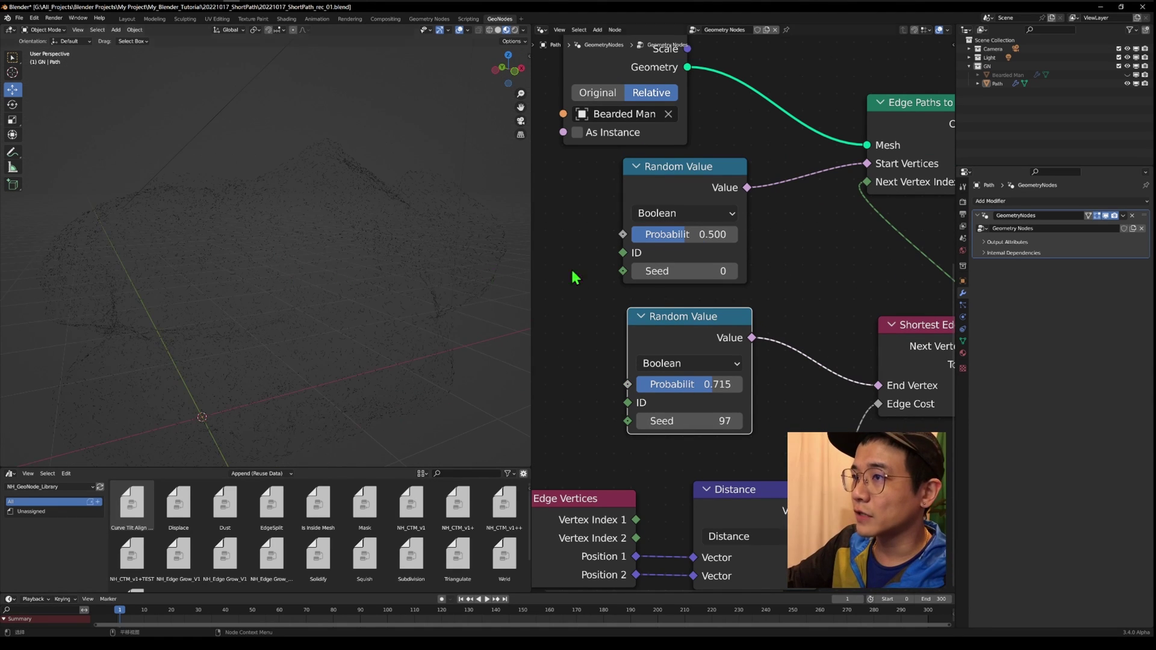
middle_drag(655, 74, 586, 27)
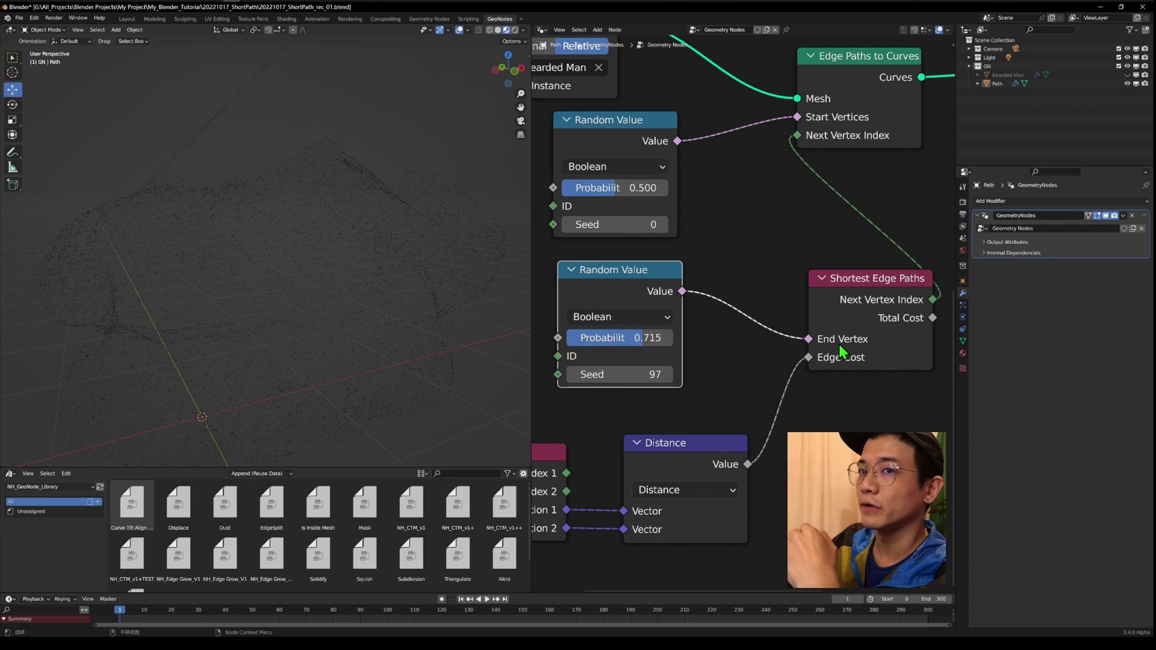
mouse_move(845, 346)
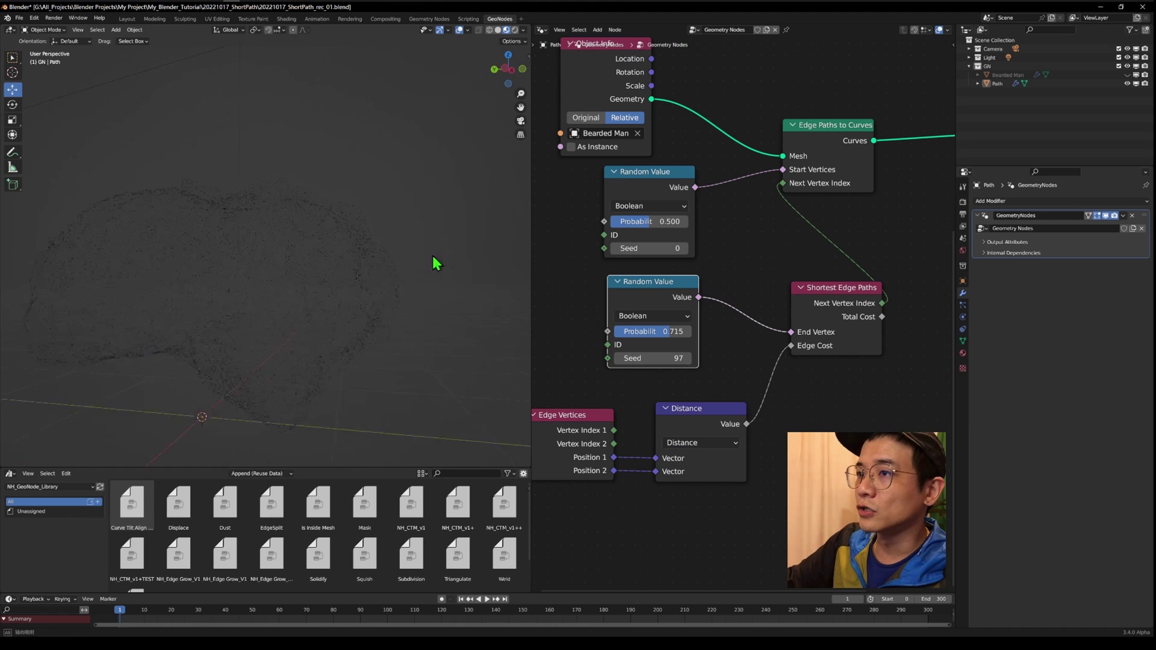
middle_drag(437, 263, 425, 177)
key(KP_0)
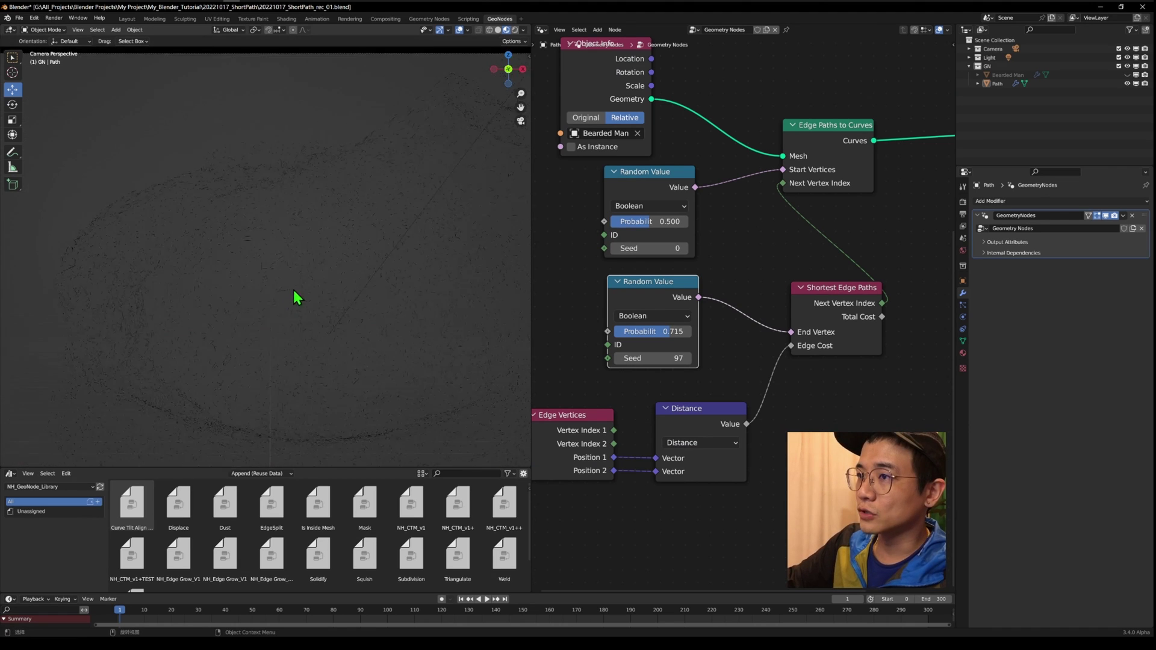
drag(780, 170, 716, 212)
drag(791, 334, 744, 313)
drag(561, 190, 715, 333)
scroll(715, 328, down, 4)
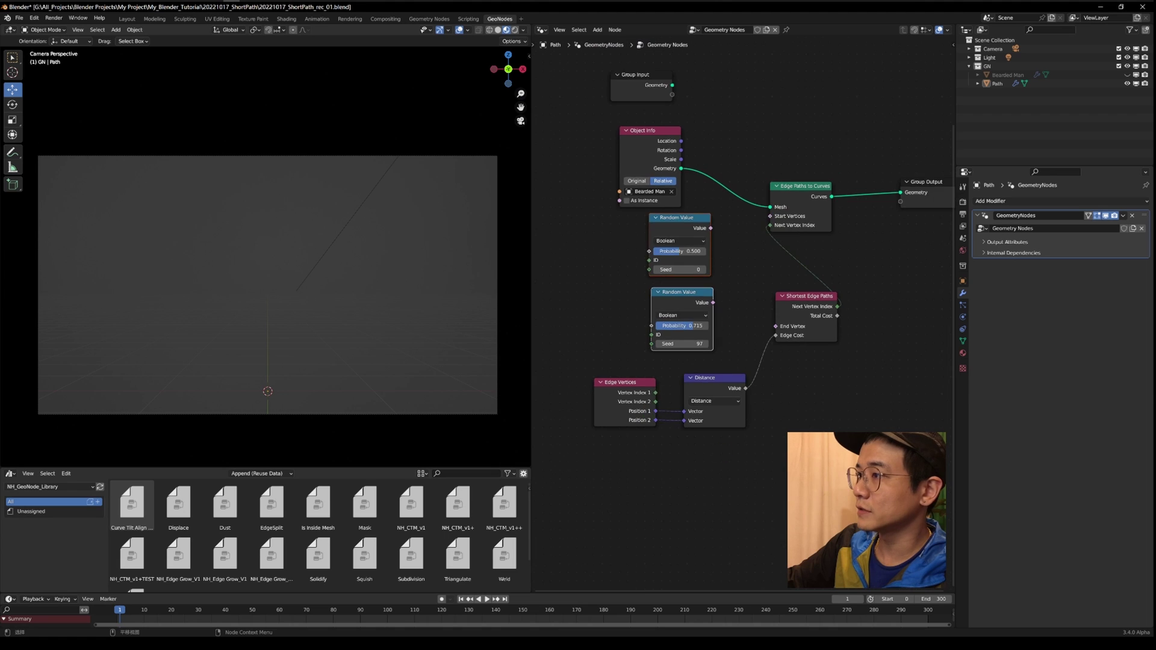
key(Delete)
key(Home)
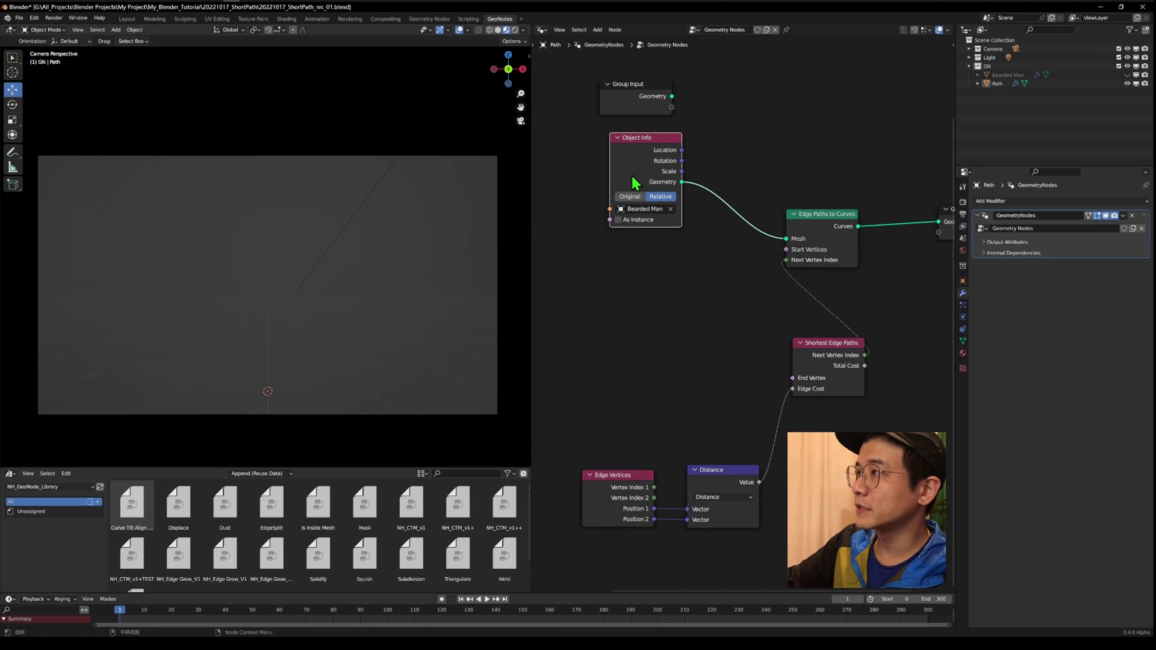
Unhide the Bearded Man object in the viewport and apply its Decimate modifier
click(1127, 75)
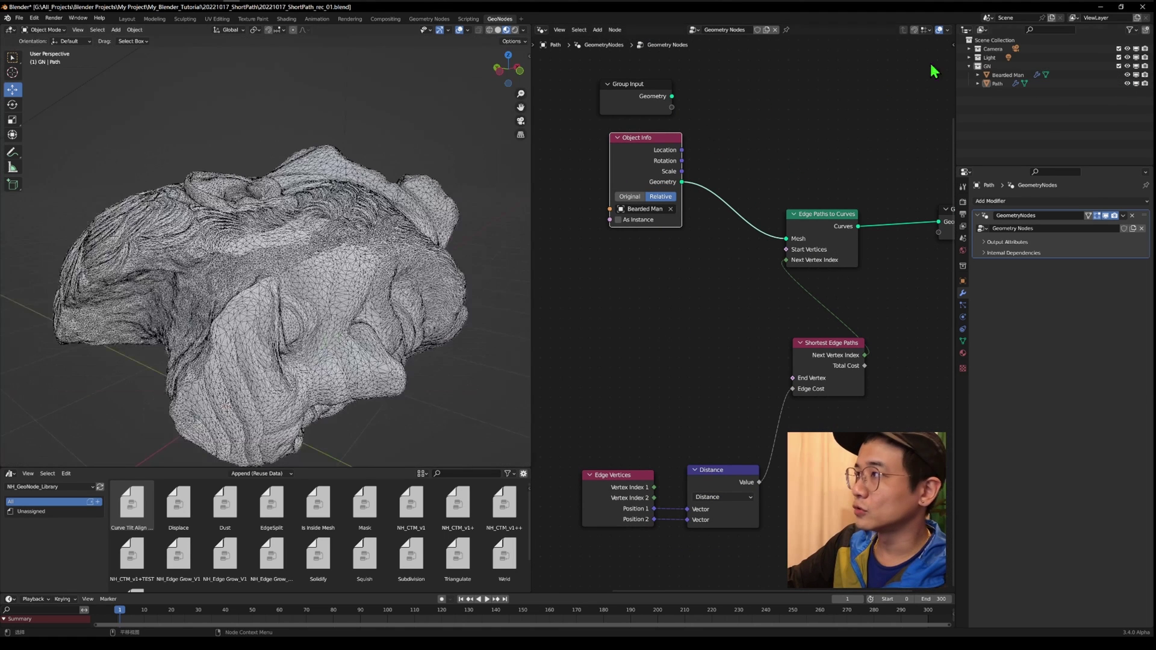
click(1004, 75)
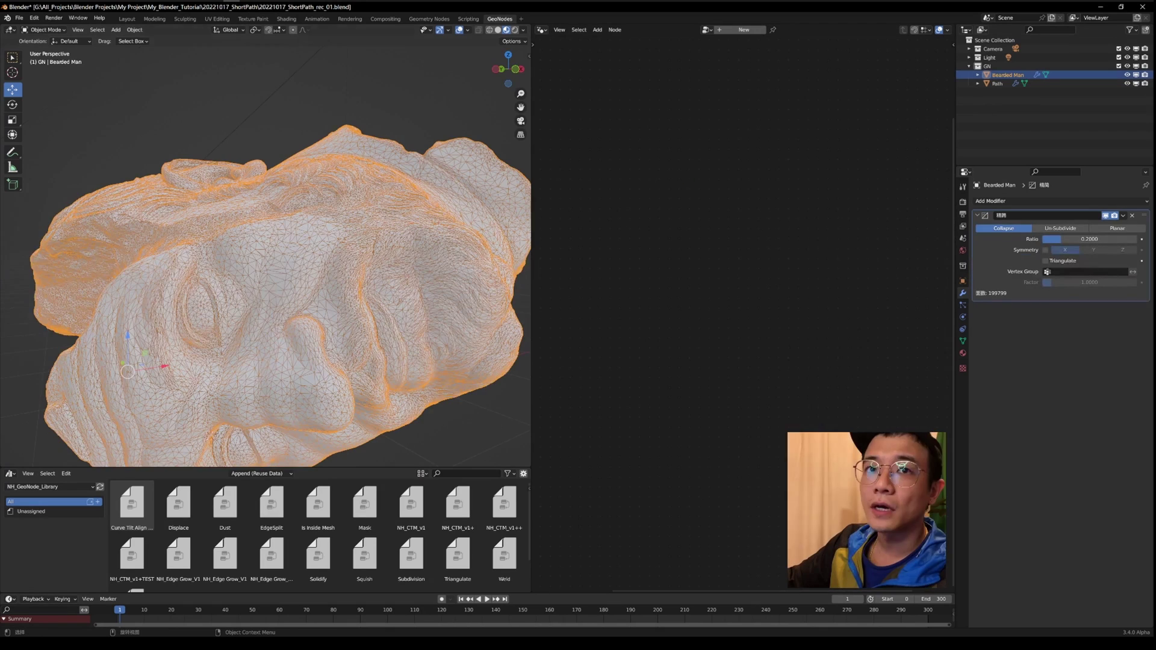
click(1122, 215)
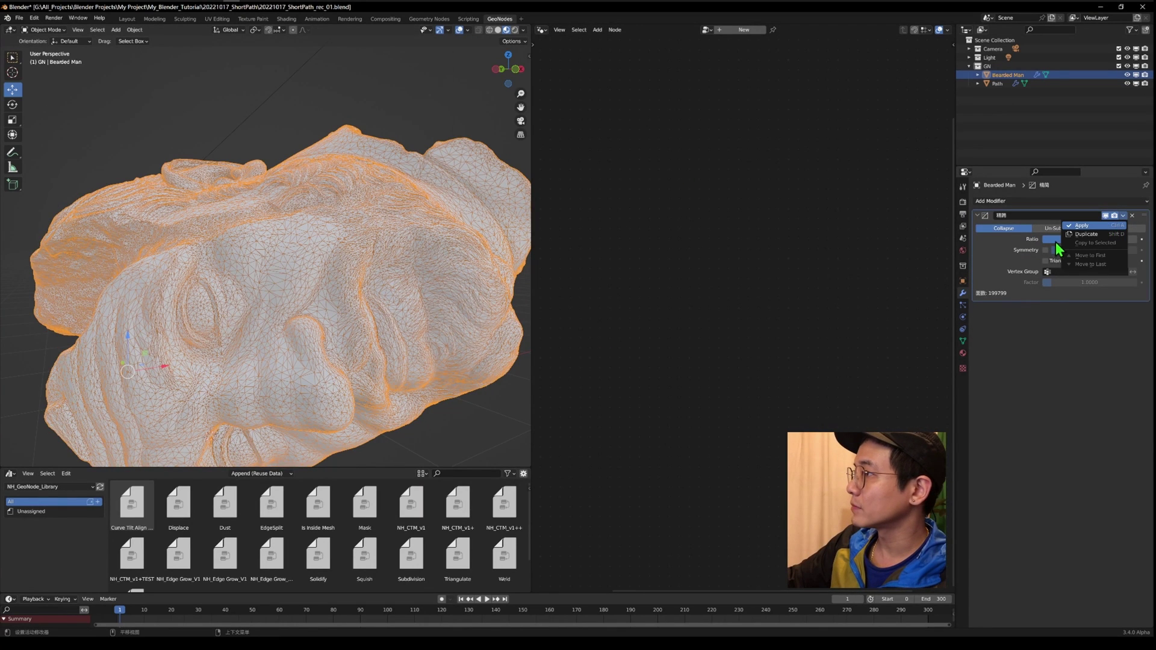
click(1082, 226)
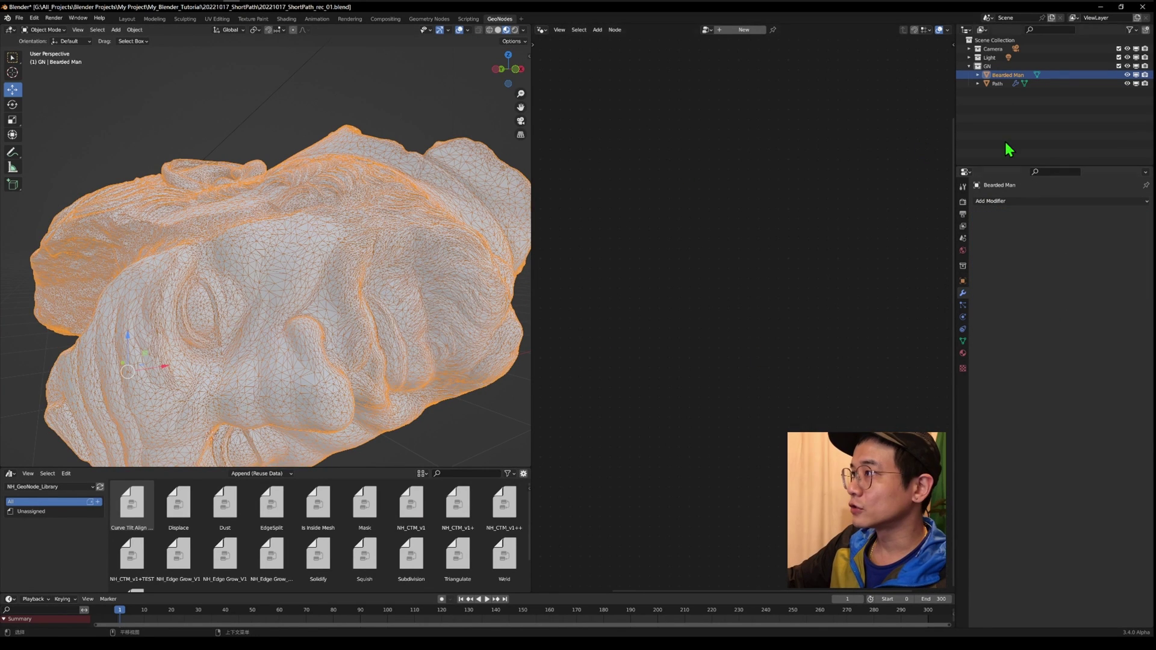
Enter Edit Mode on the Bearded Man mesh, clear the selection and select one vertex on the cheek
middle_drag(193, 320, 348, 261)
key(Tab)
scroll(337, 267, up, 5)
scroll(337, 266, down, 6)
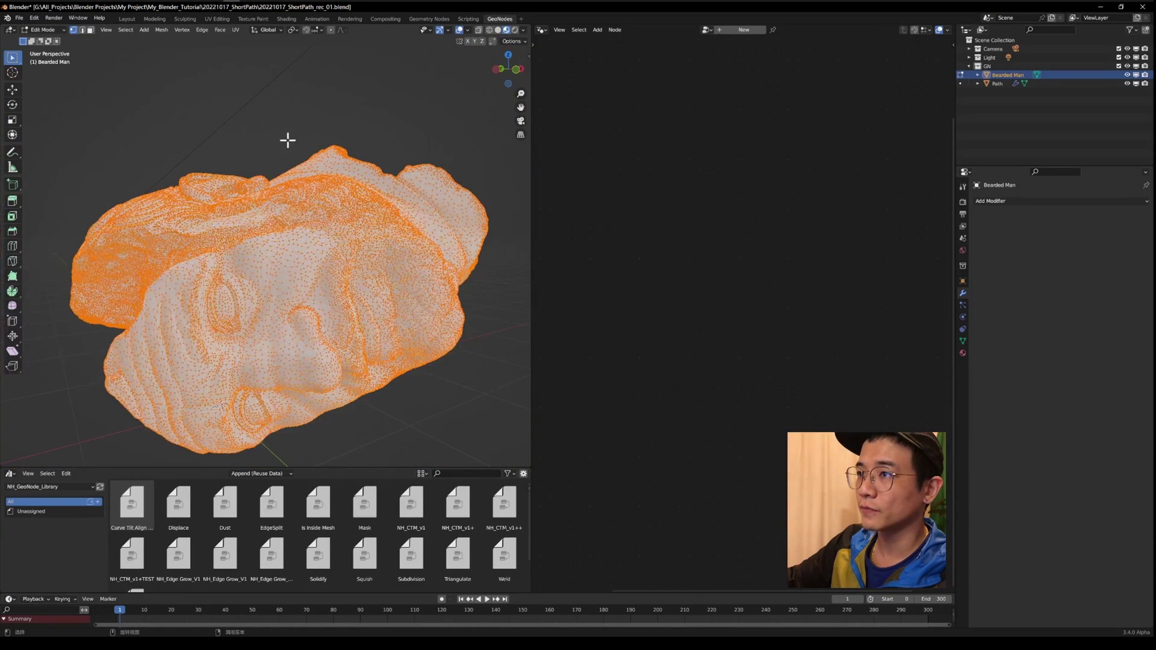
click(288, 140)
scroll(338, 238, up, 4)
click(337, 235)
Add a vertex group named SP to the Bearded Man mesh for the selected cheek vertex
click(963, 306)
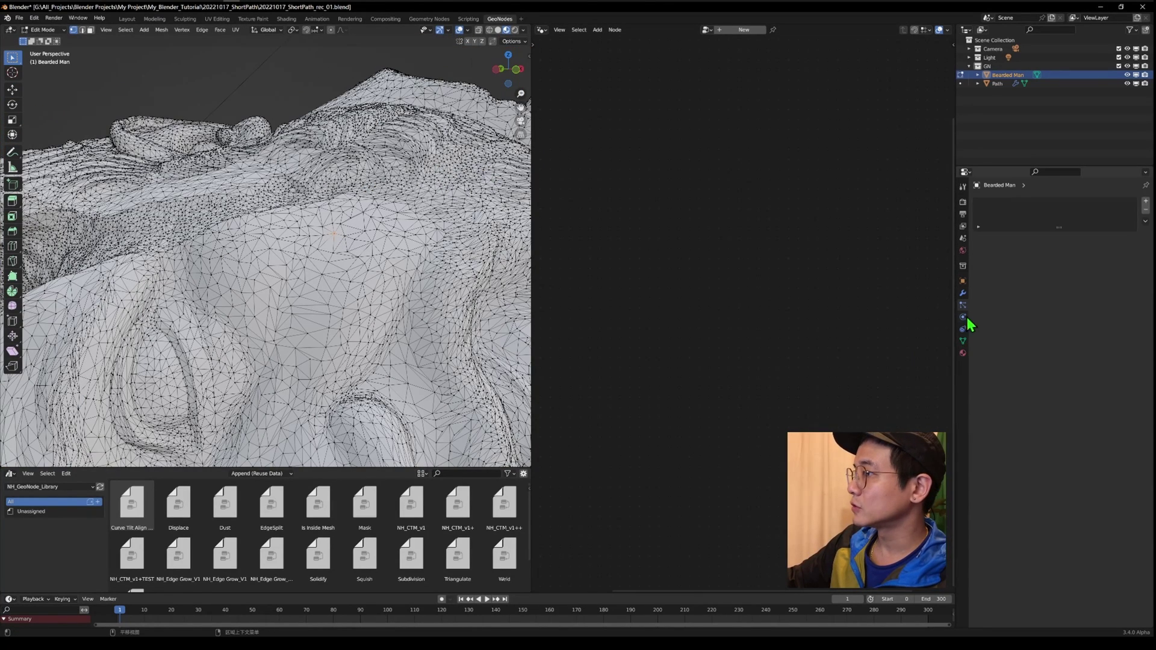
click(963, 342)
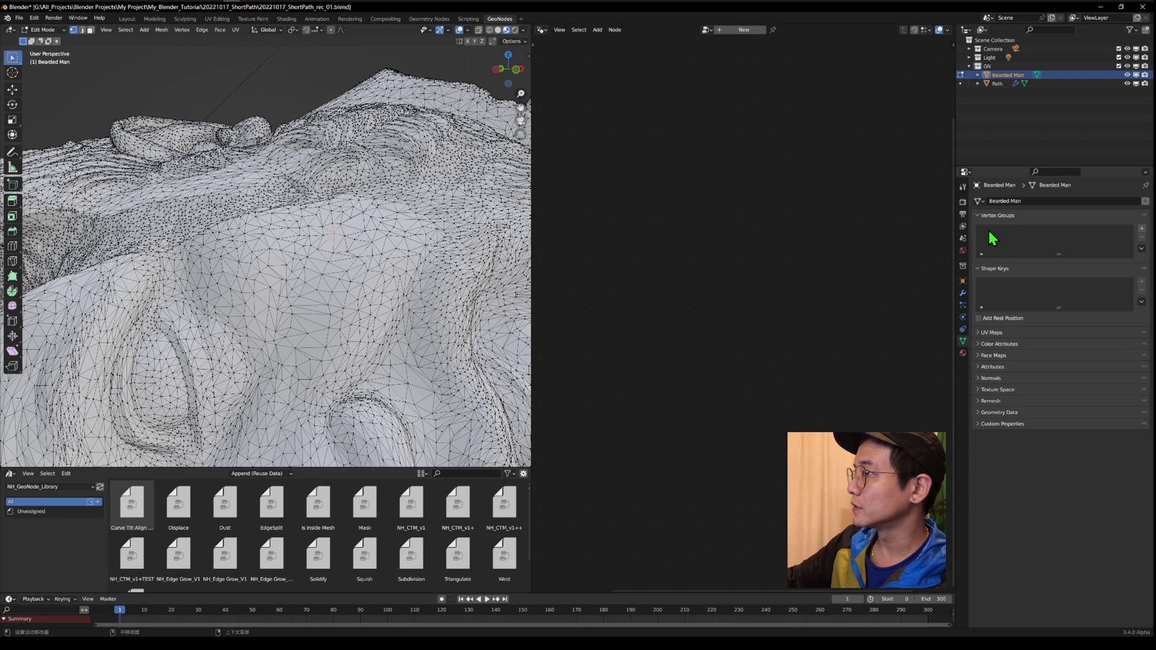
click(1142, 229)
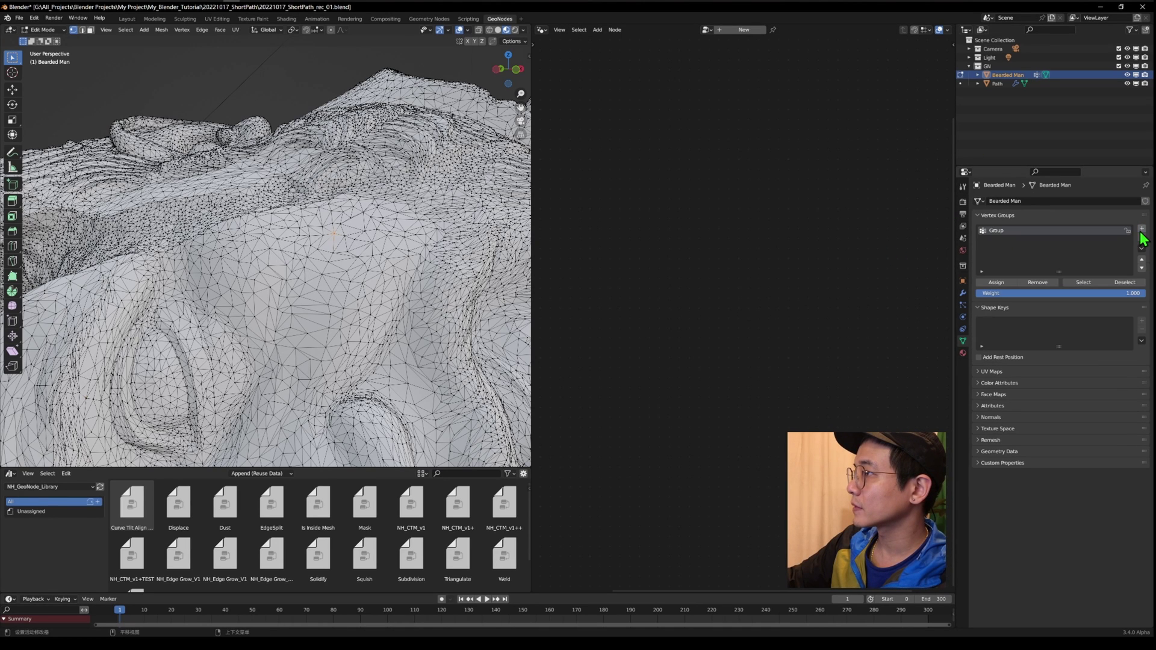
double_click(1013, 231)
text(s)
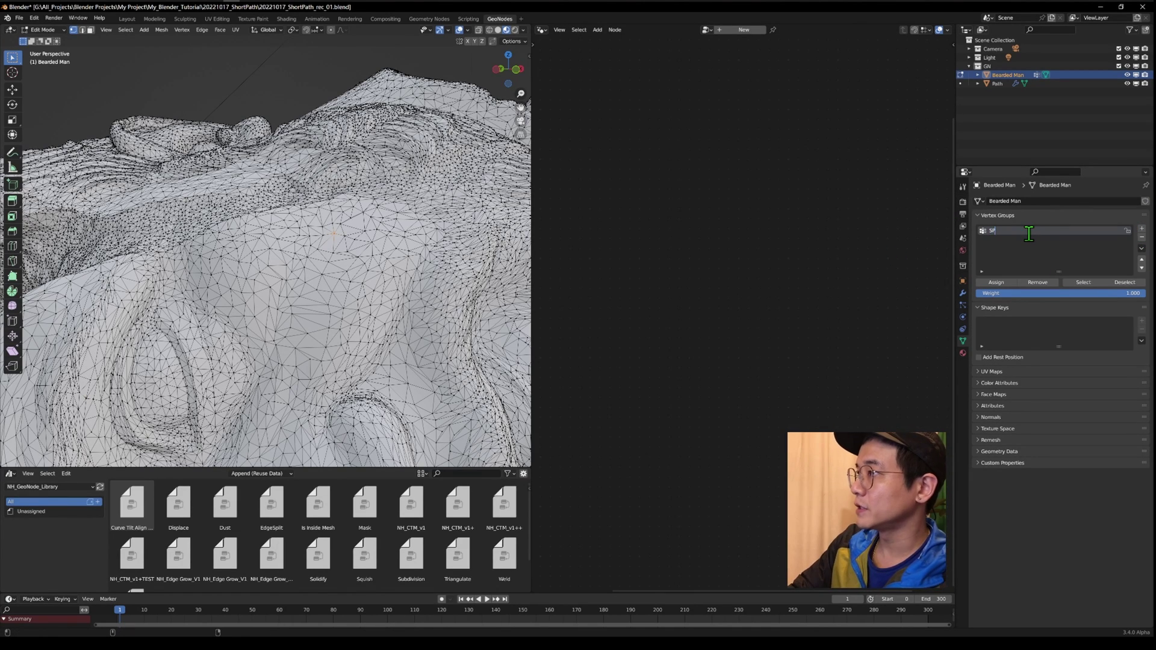
text(P)
key(Return)
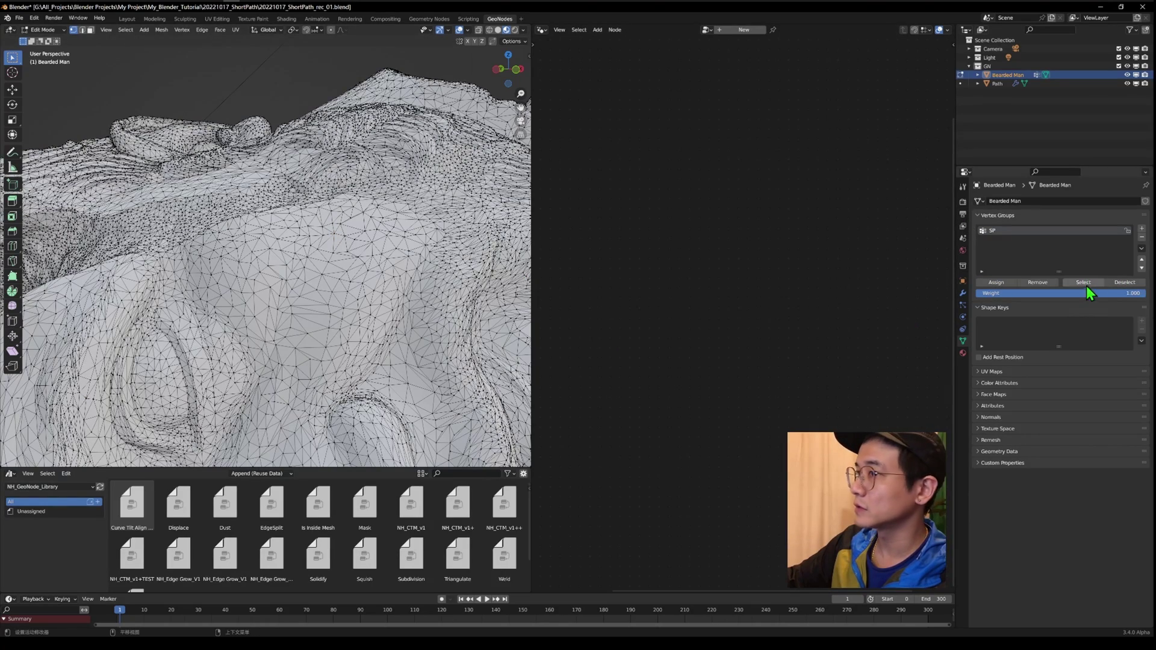
Select a single vertex on the nose bridge between the eyes of the statue head
scroll(313, 263, down, 5)
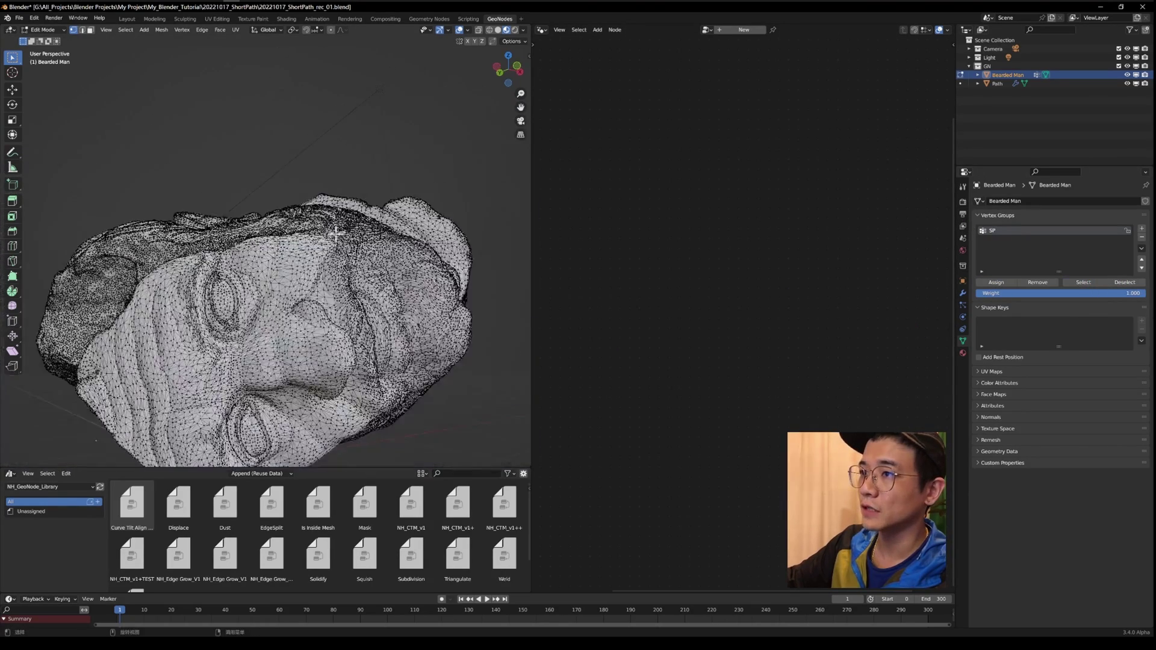
scroll(312, 265, up, 2)
middle_drag(310, 274, 269, 310)
click(262, 279)
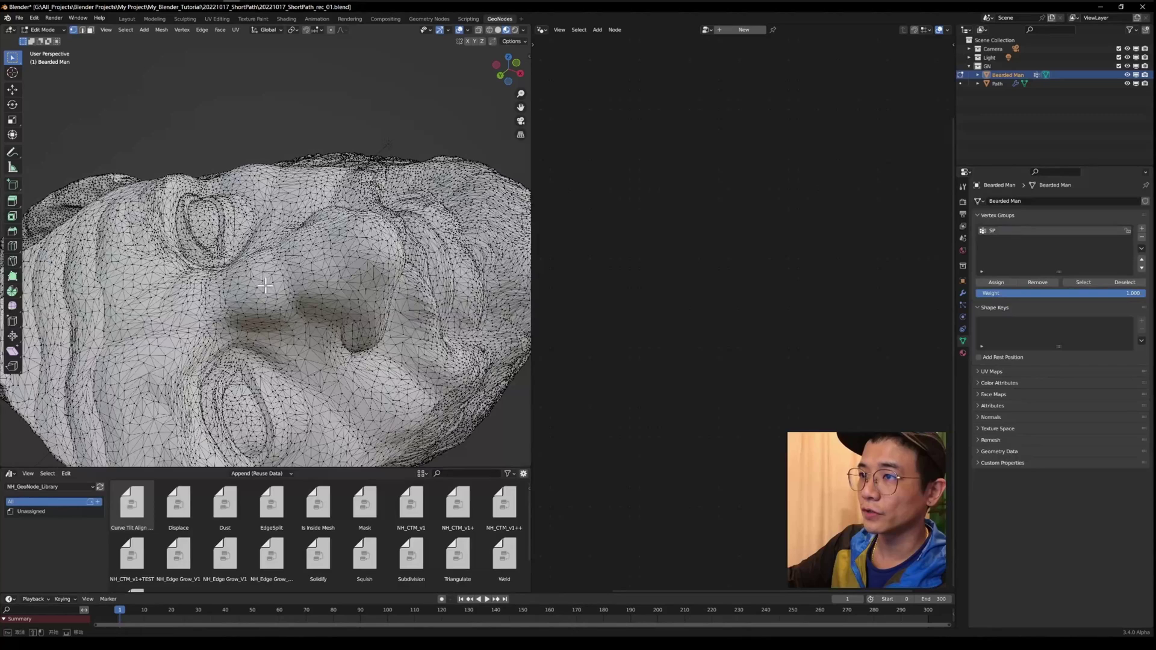
scroll(265, 286, up, 3)
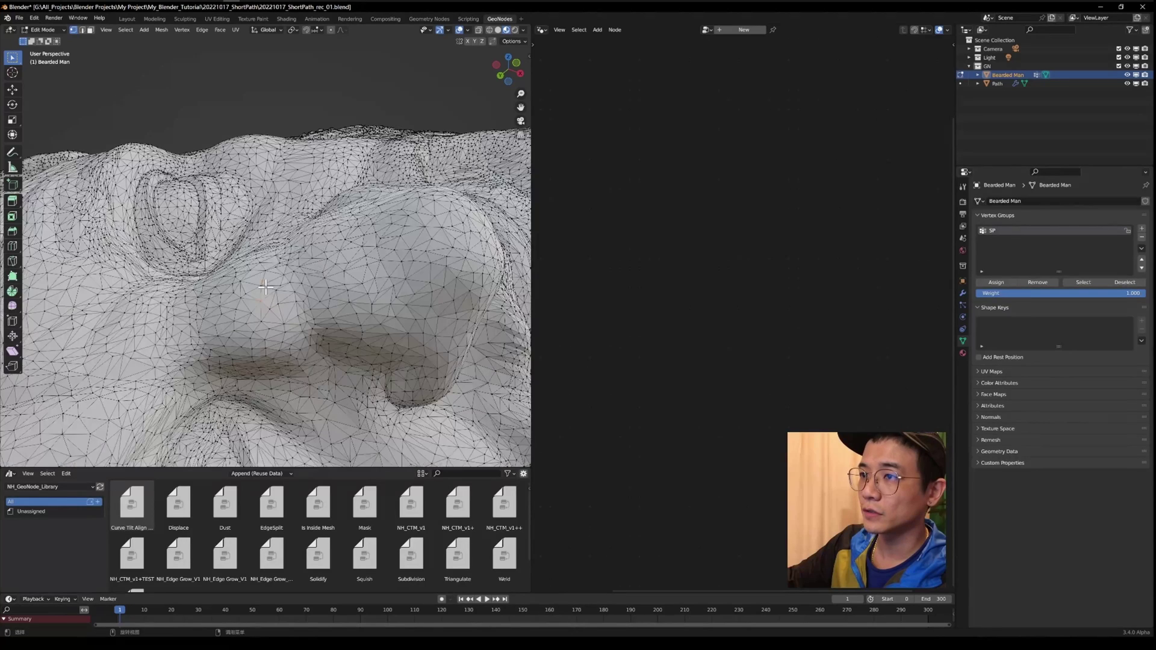
Add a second vertex group named EP and assign the selected nose-bridge vertex to it
click(1141, 229)
double_click(1006, 239)
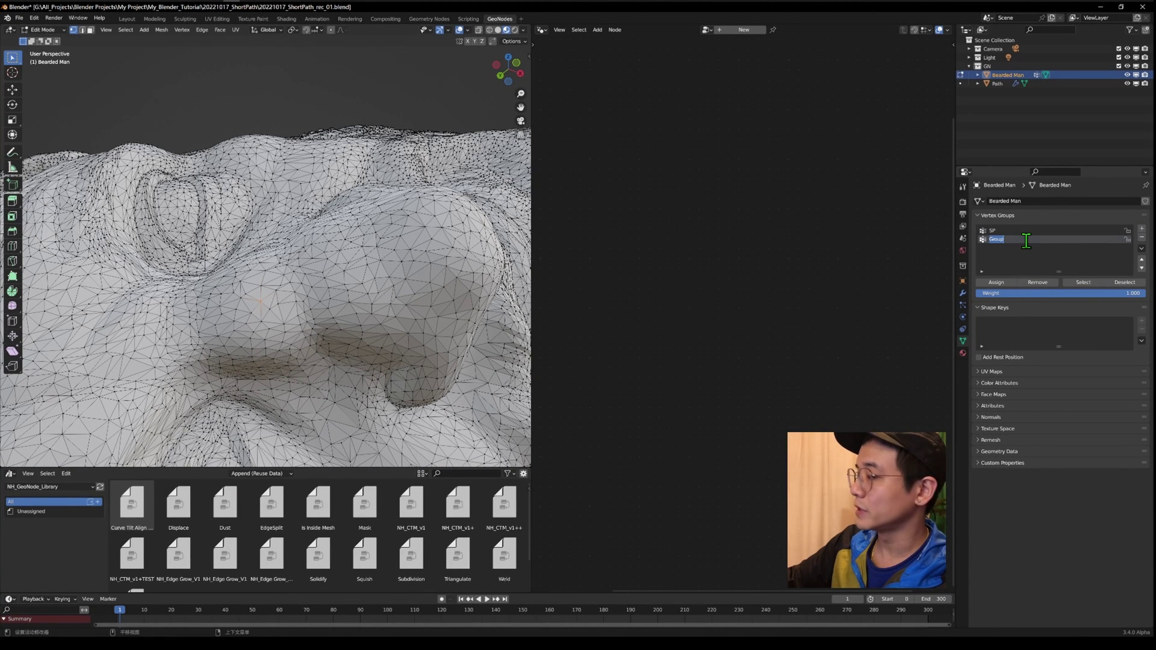
text(EP)
key(Return)
click(1001, 283)
middle_drag(303, 366, 291, 345)
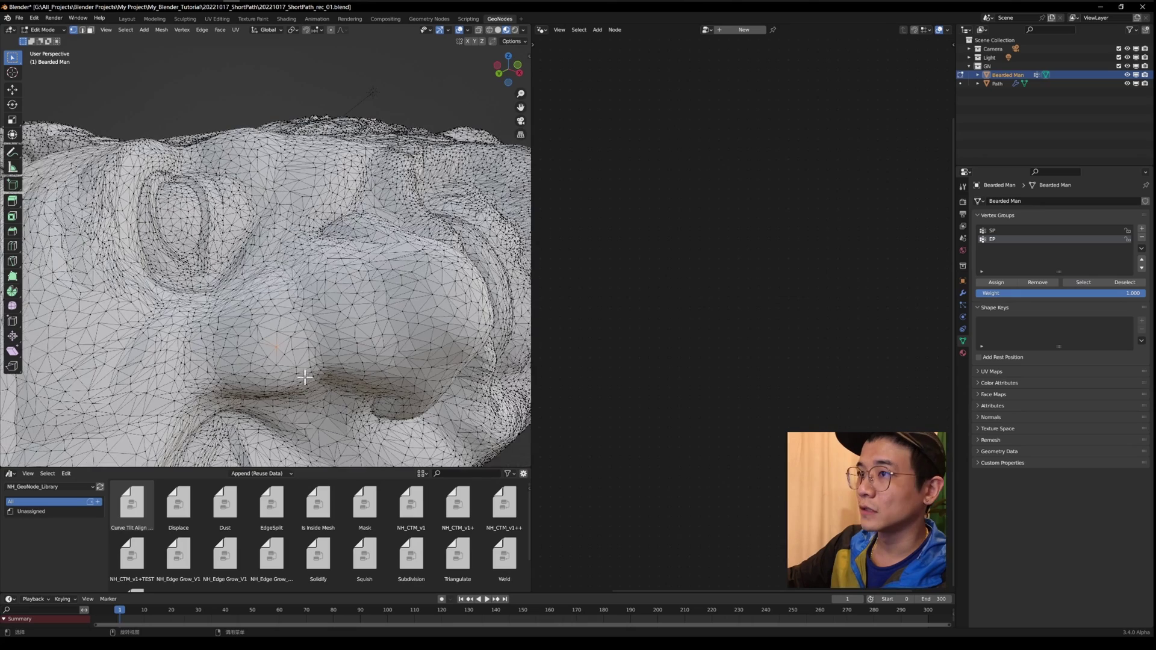
middle_drag(392, 78, 332, 159)
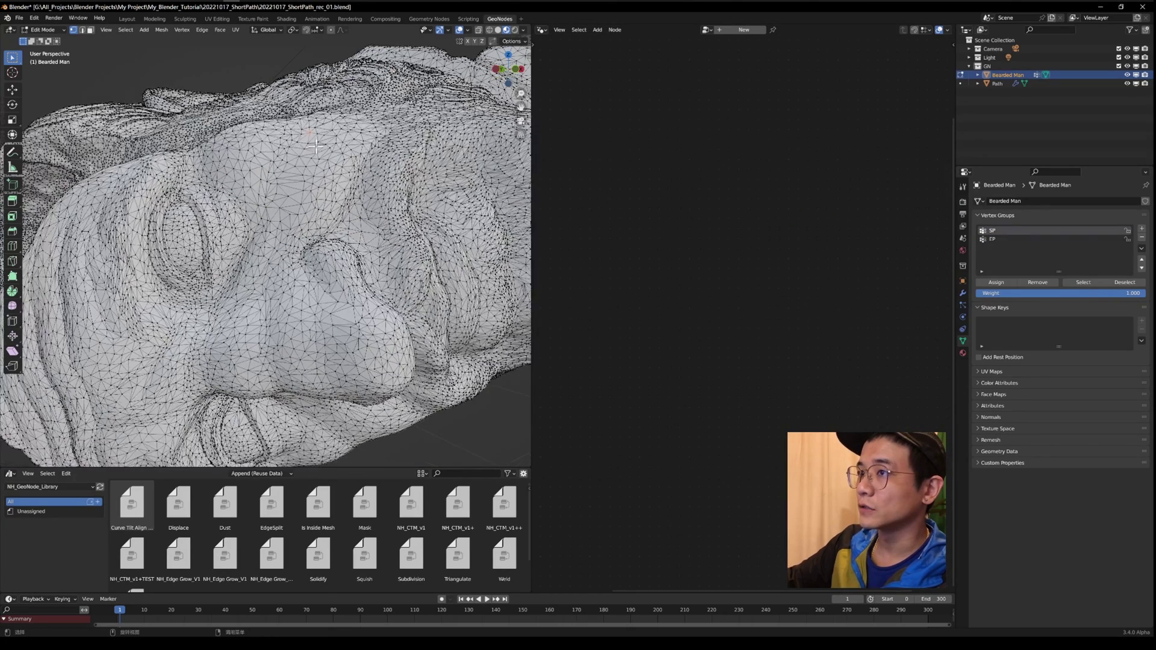
Return to Object Mode, select the Path object and add a Named Attribute node below Object Info
key(Tab)
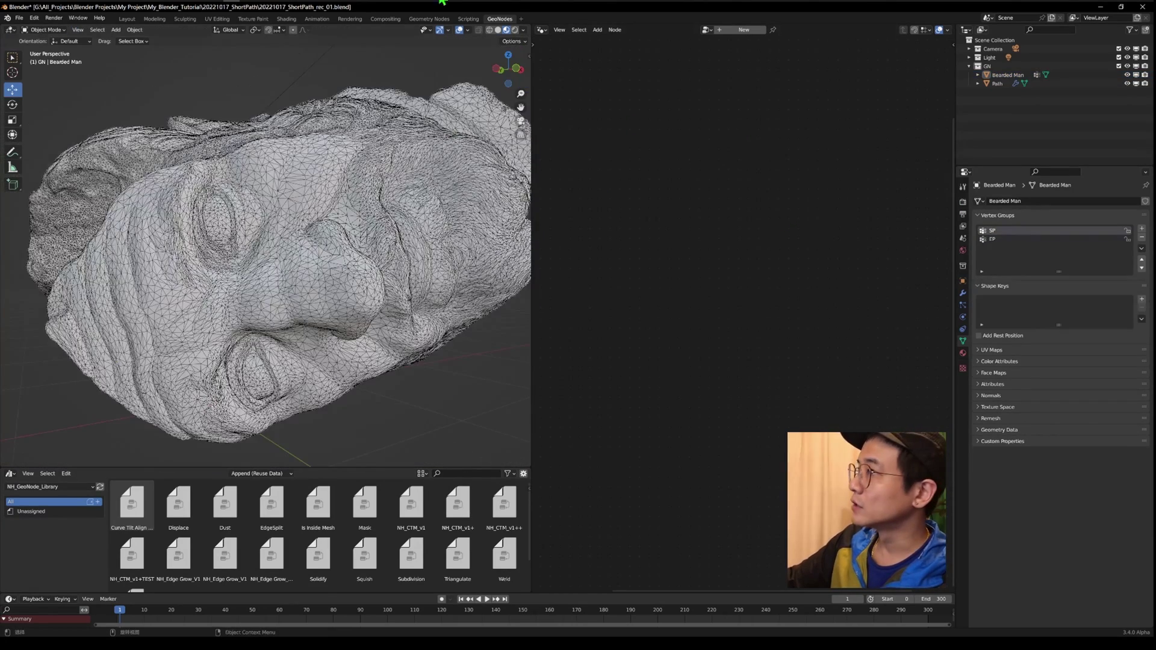
click(994, 85)
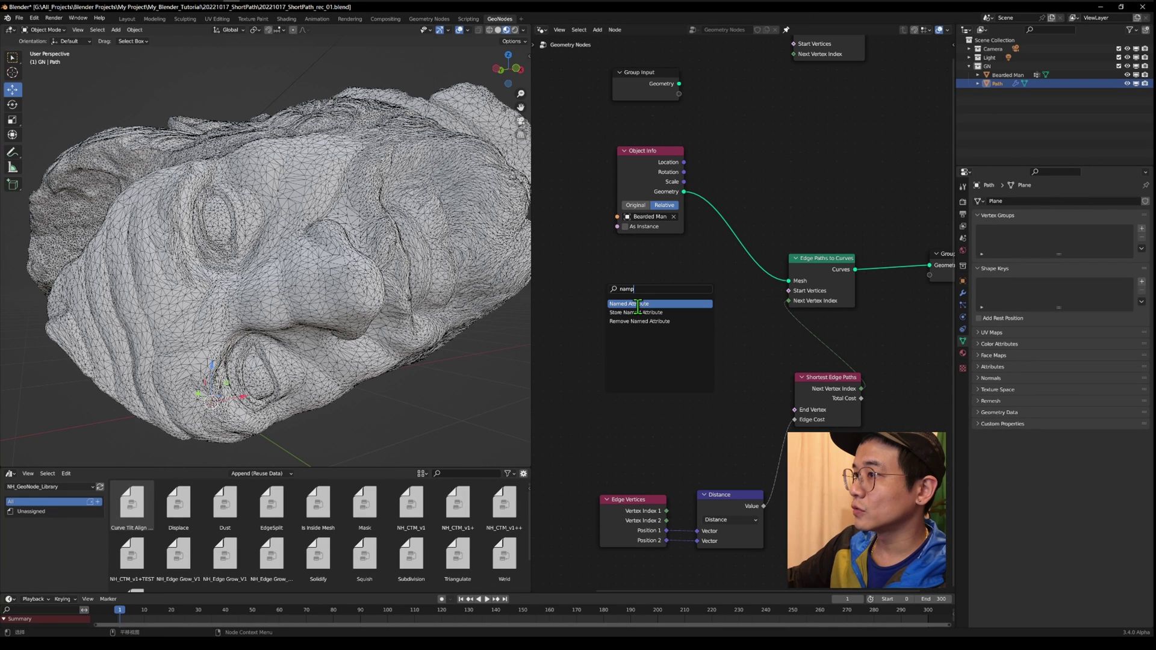
click(633, 303)
click(636, 310)
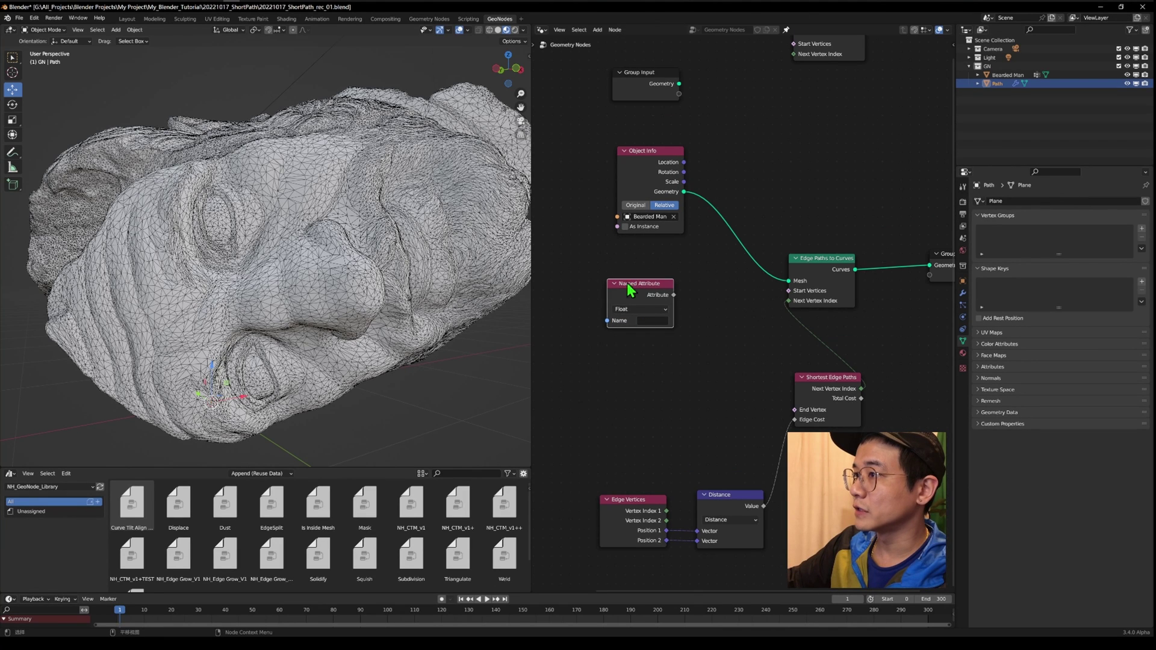
scroll(651, 295, up, 3)
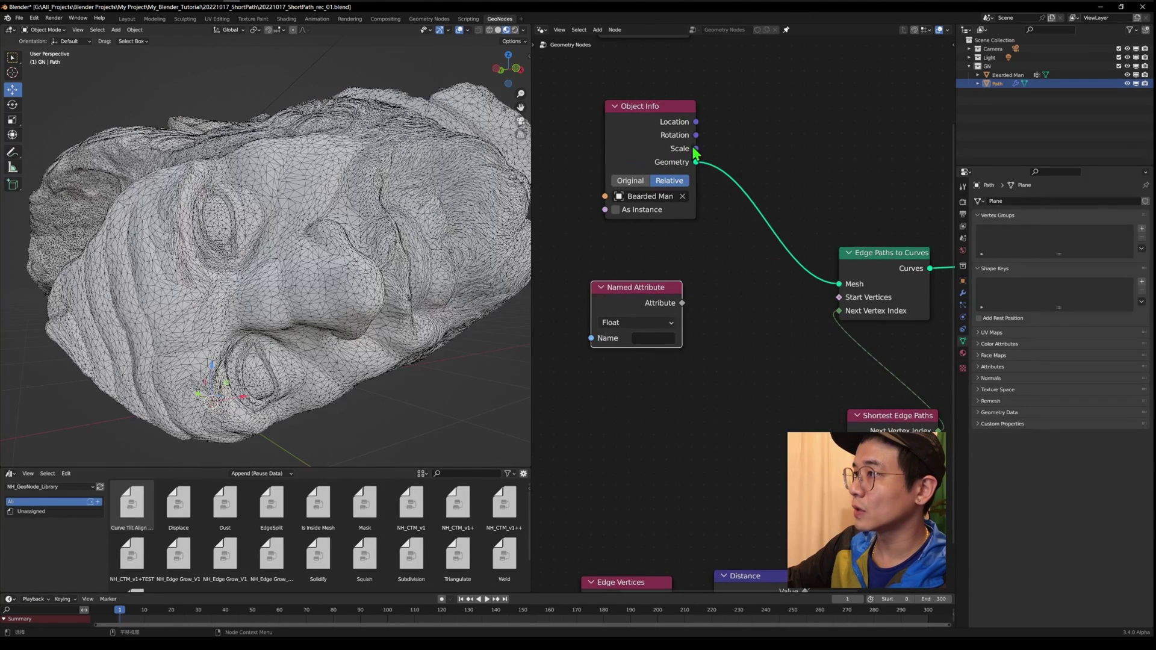
middle_drag(307, 280, 387, 224)
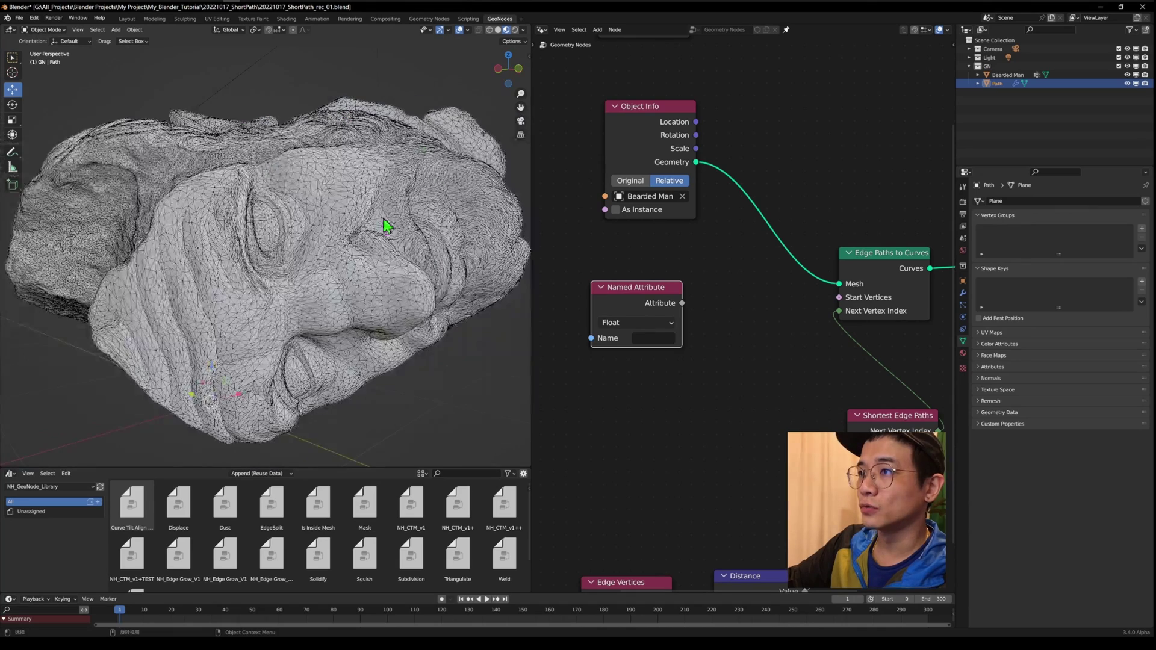
click(1007, 75)
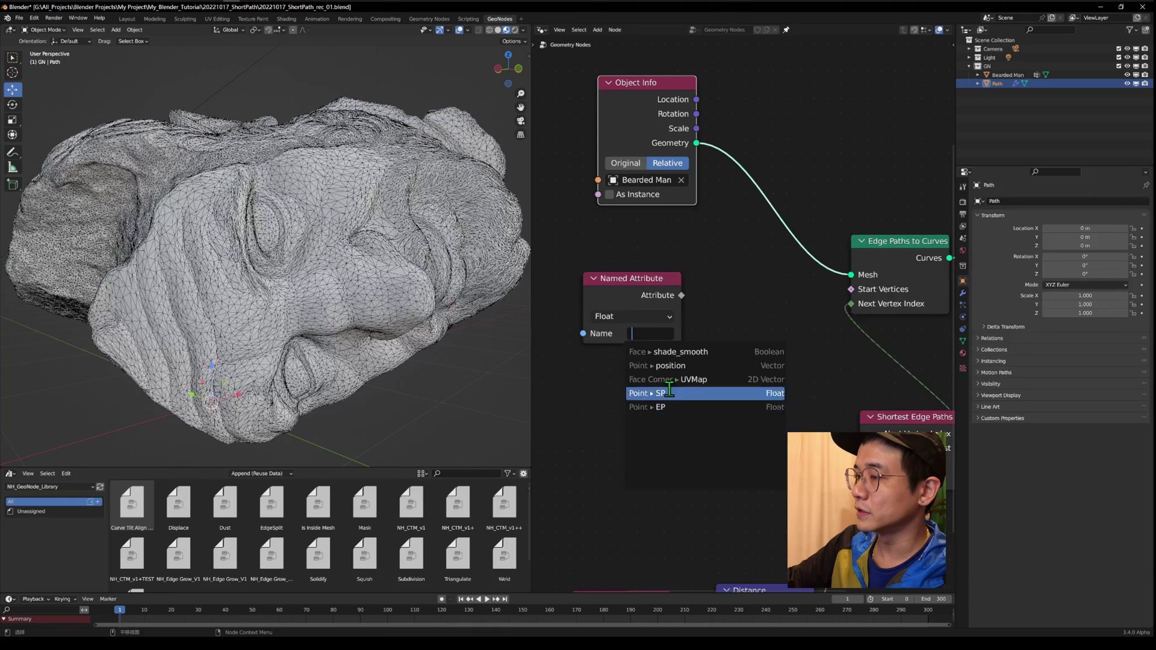
Connect the Float Named Attribute node to Start Vertices of Edge Paths to Curves and set its name to SP
drag(649, 128, 640, 139)
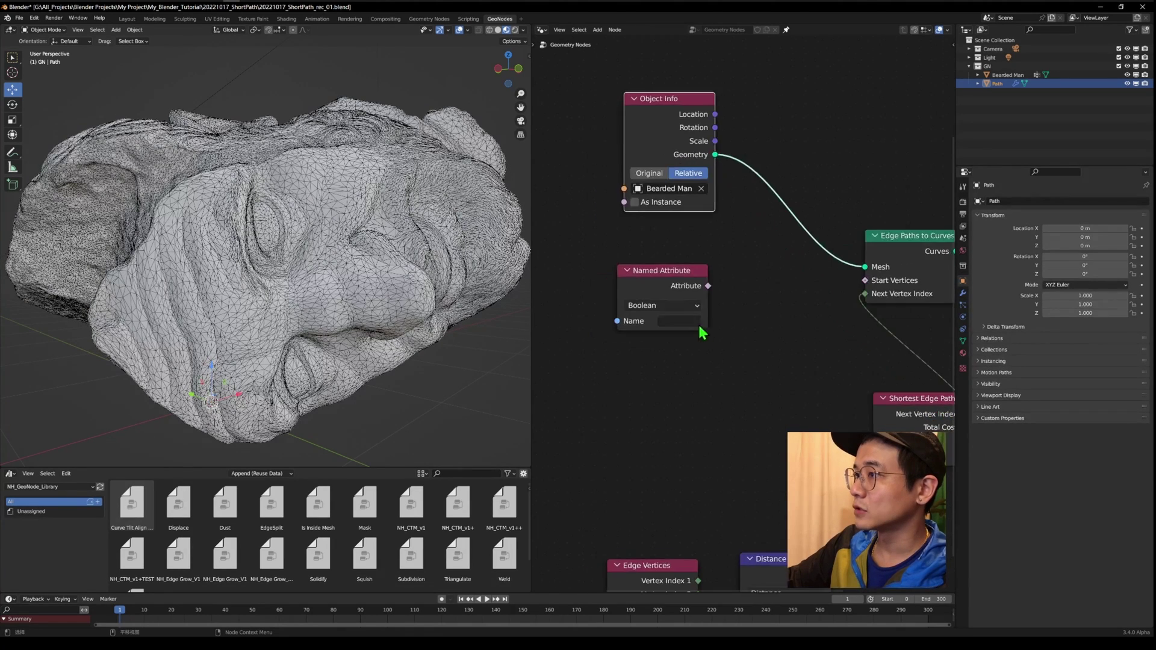
scroll(700, 329, up, 2)
drag(702, 281, 885, 274)
click(668, 322)
click(678, 387)
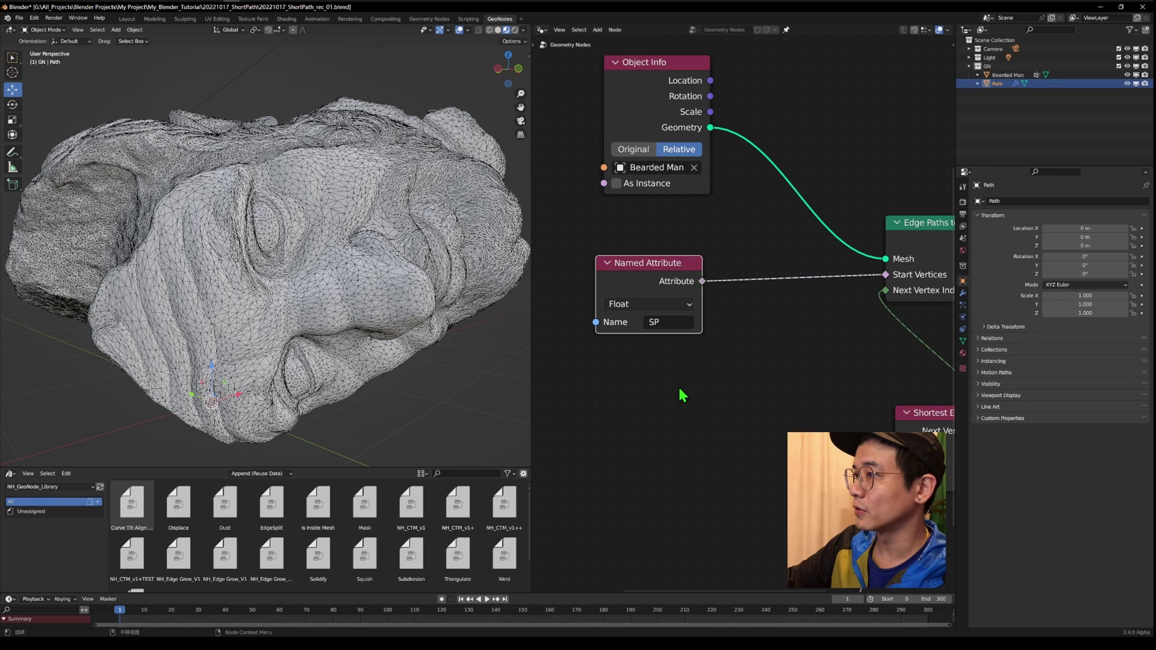
Duplicate the Named Attribute node below the original, set its name to EP and connect it to End Vertex of Shortest Edge Paths
middle_drag(659, 409, 650, 328)
scroll(650, 328, down, 1)
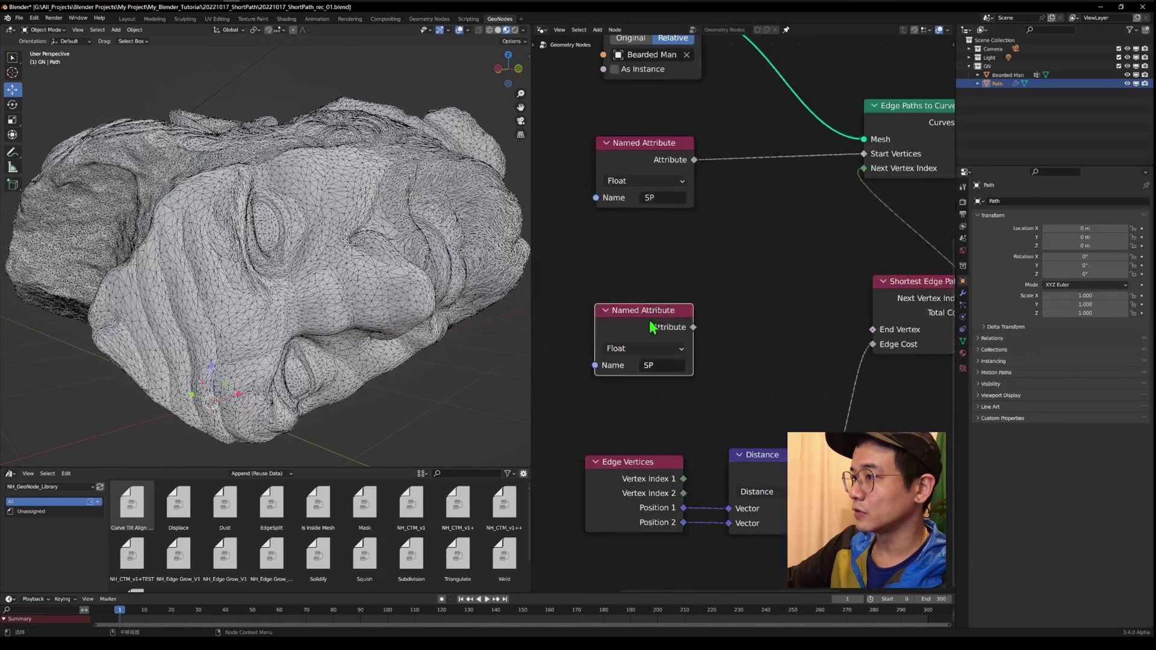
scroll(650, 338, up, 3)
click(649, 380)
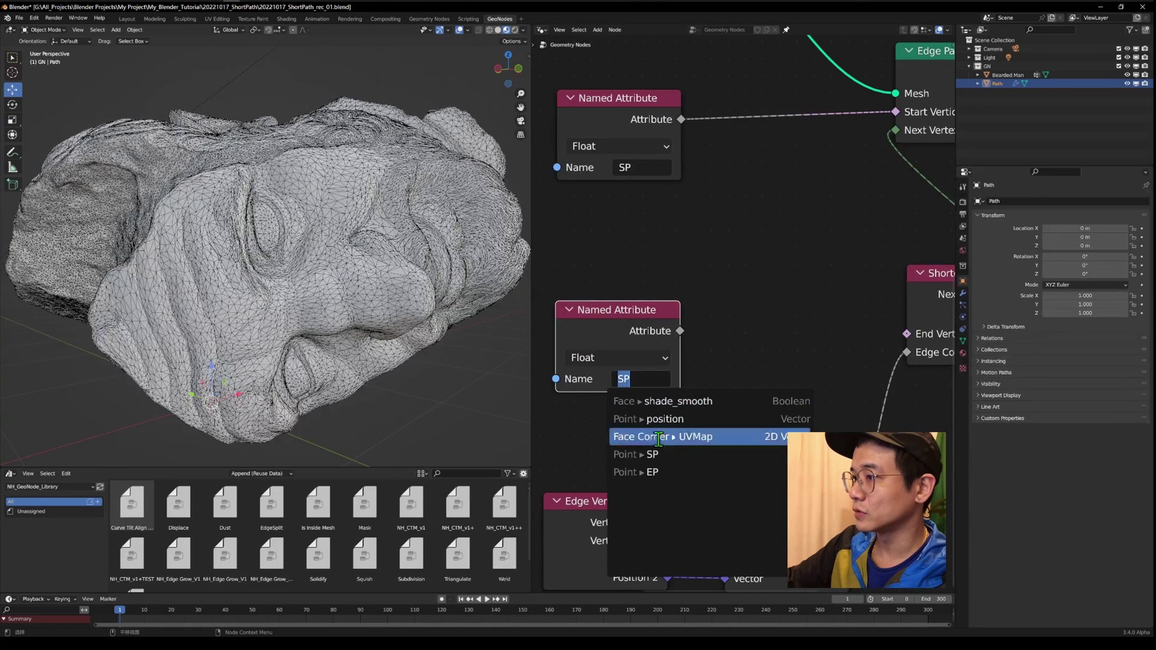
click(655, 472)
drag(680, 331, 897, 336)
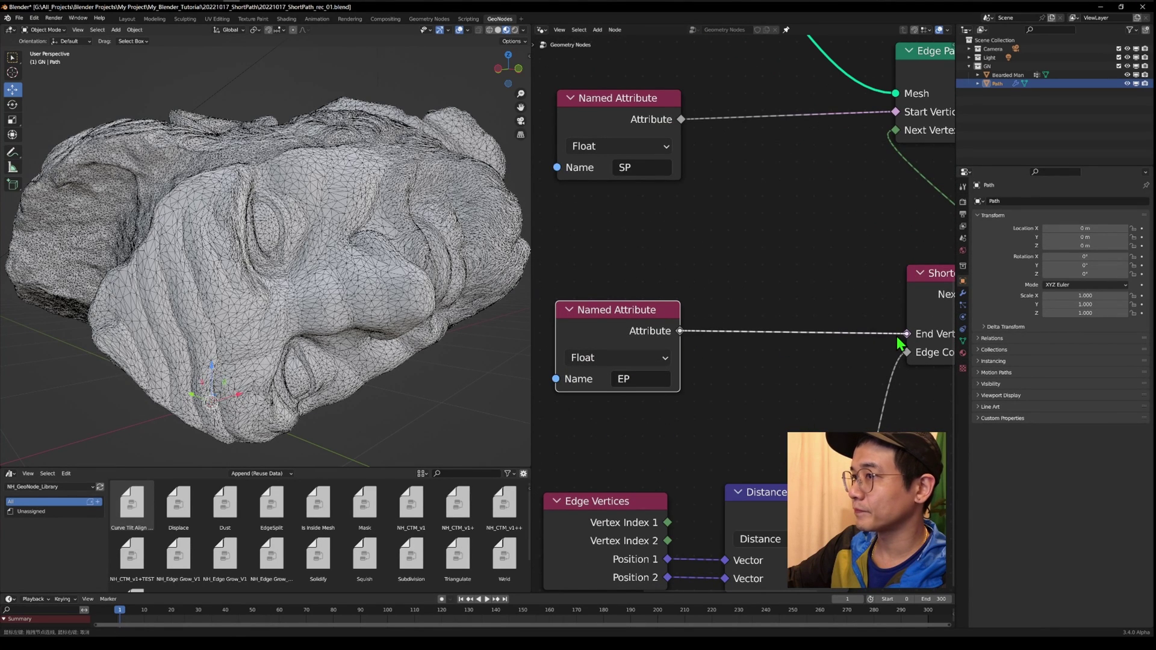
Hide the Bearded Man object in the viewport and inspect the path curve on its own
scroll(582, 274, down, 2)
middle_drag(472, 266, 200, 284)
click(1127, 75)
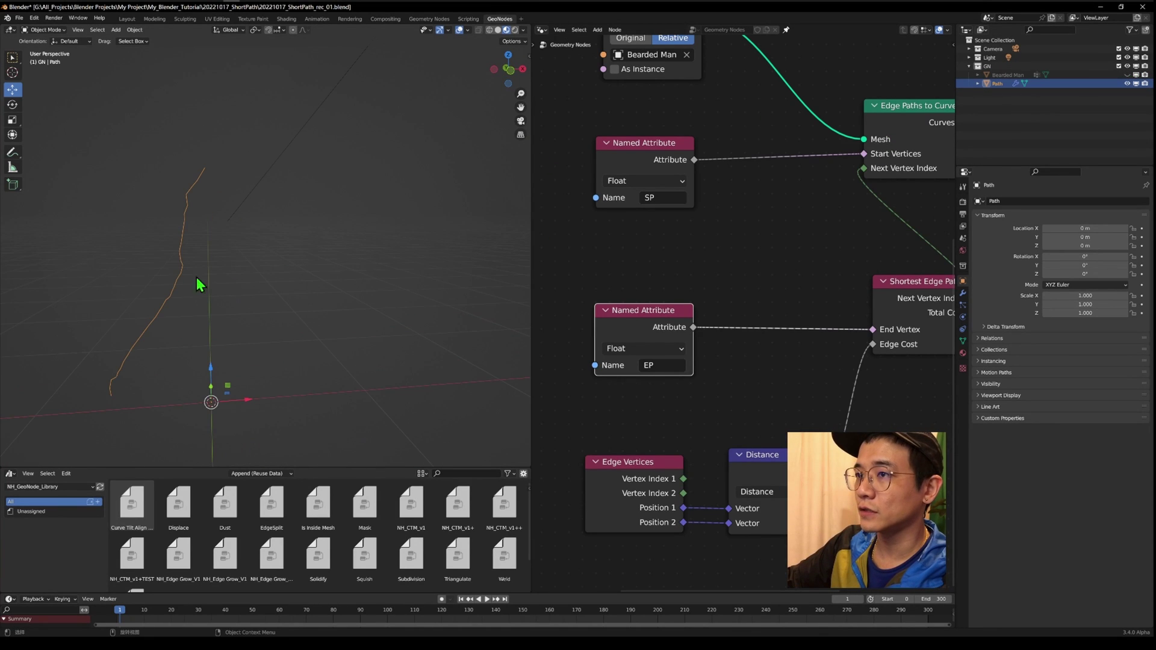
mouse_move(309, 237)
middle_down()
mouse_move(162, 235)
mouse_move(302, 217)
middle_up()
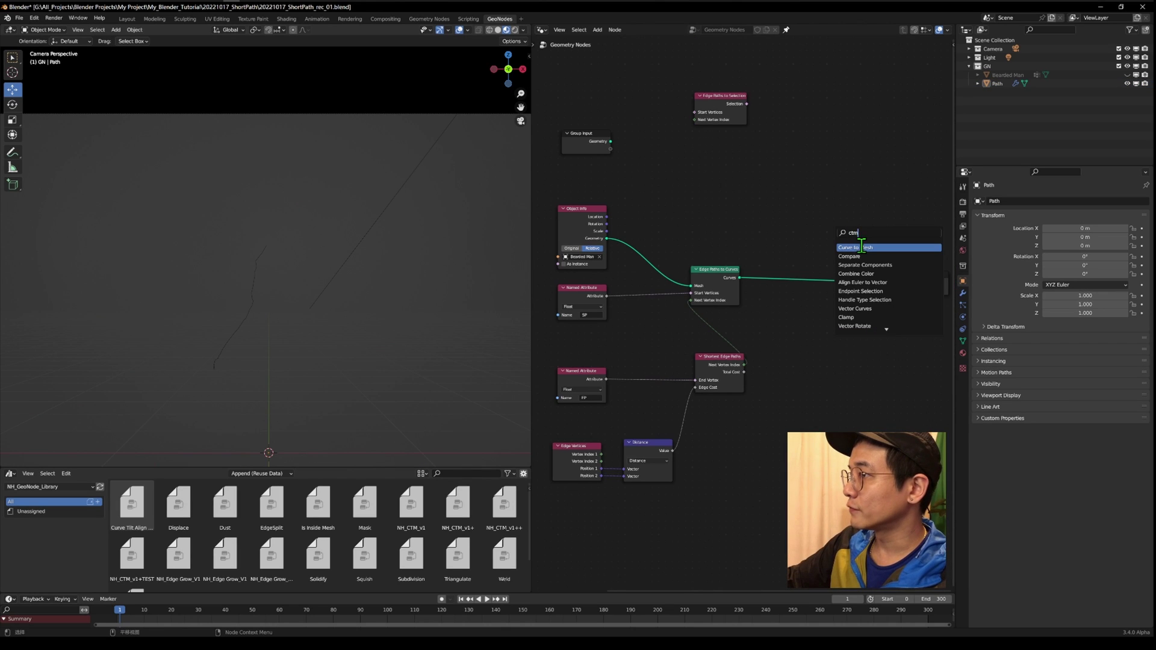
Insert Curve to Mesh before Group Output and feed its Profile Curve from a Curve Circle with radius 0.01 m
click(862, 246)
click(850, 279)
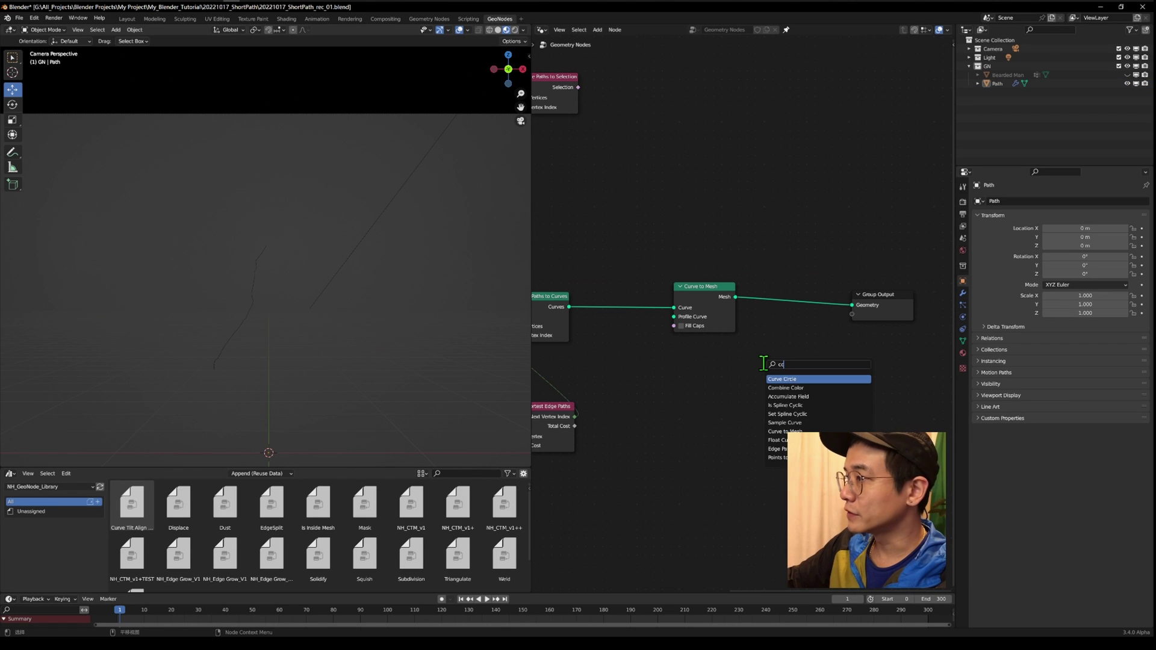
click(792, 388)
click(628, 370)
drag(658, 361, 674, 316)
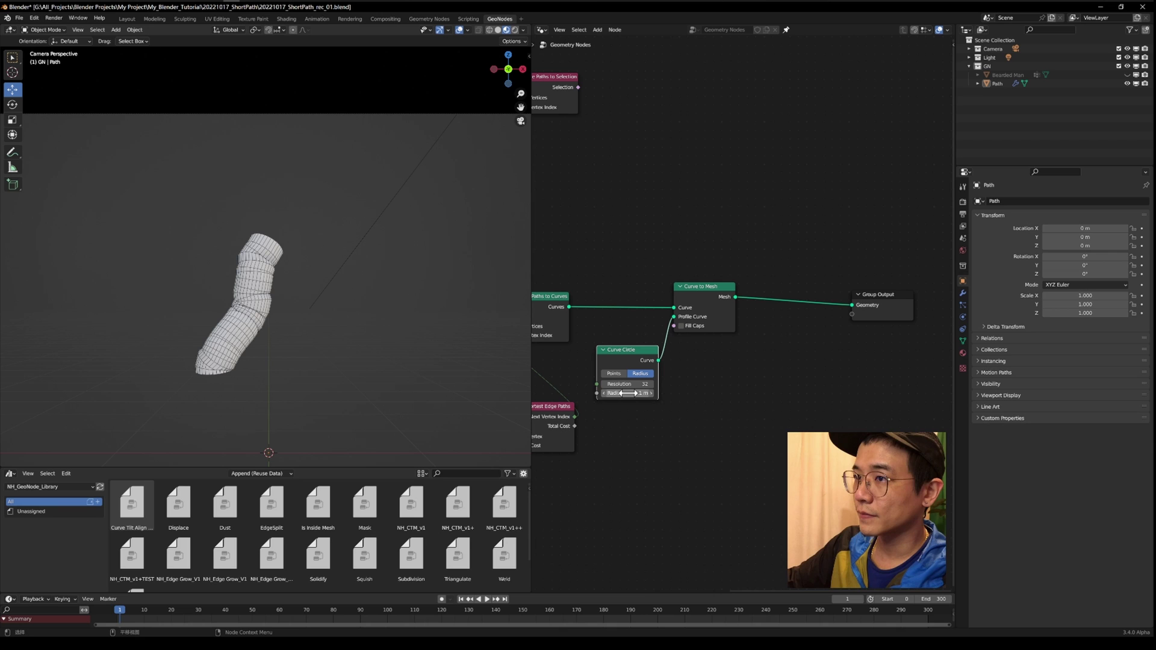
click(628, 393)
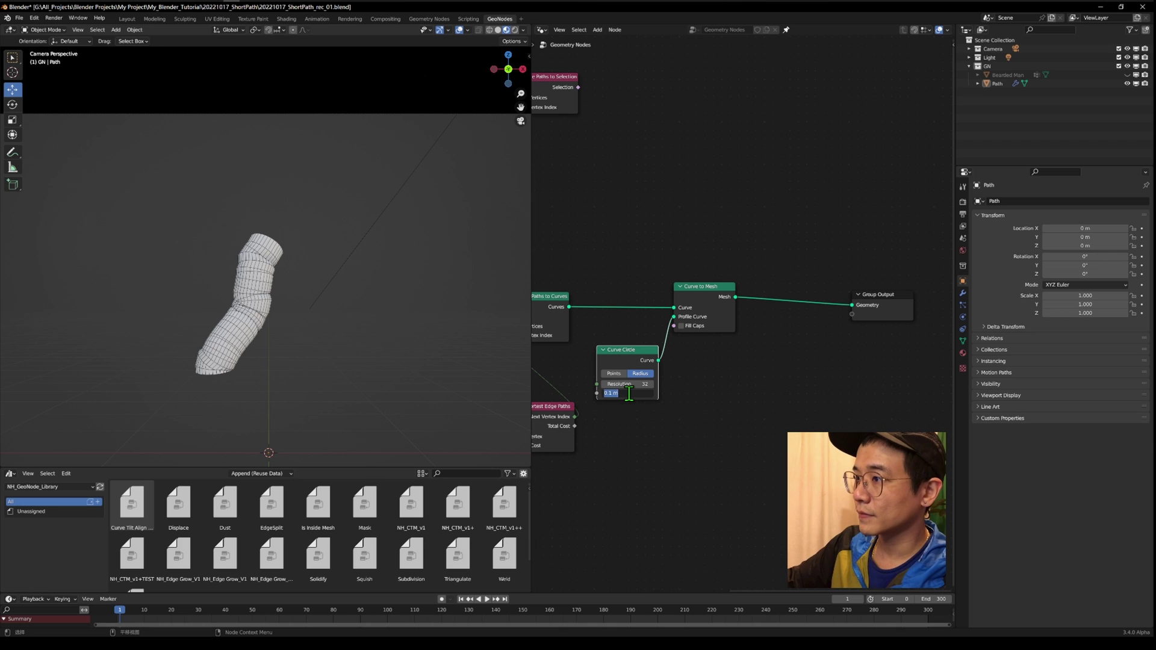
key(Return)
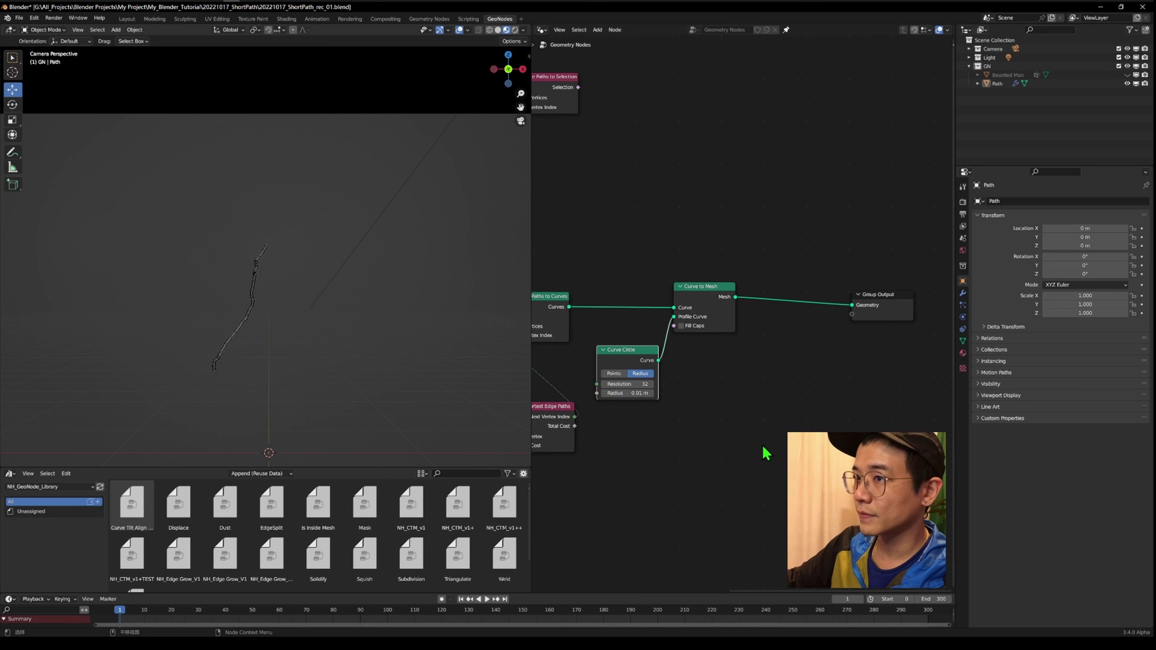
Show the Bearded Man object again and inspect the path tube running over the face
scroll(305, 363, up, 5)
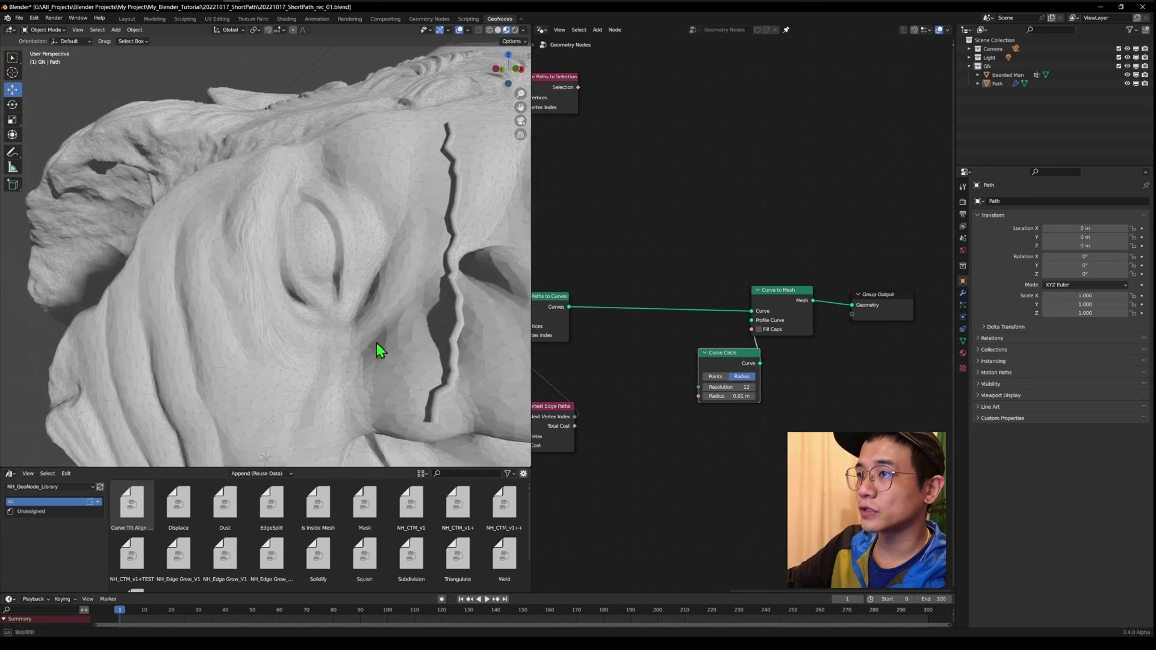
middle_drag(377, 343, 386, 324)
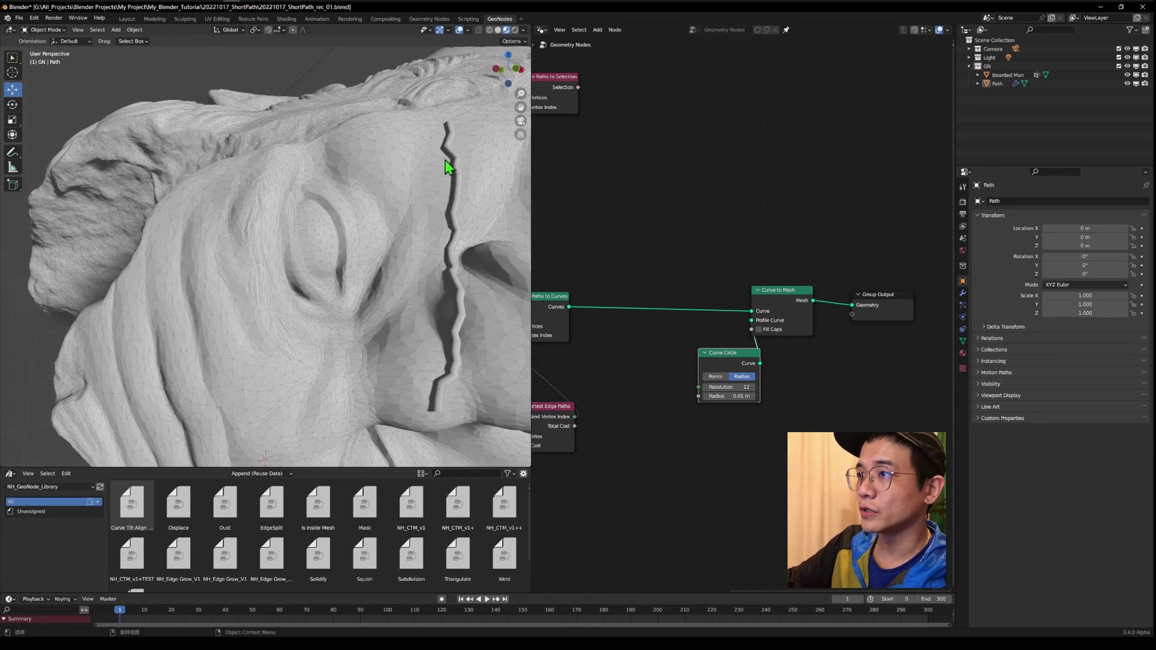
middle_drag(431, 400, 450, 183)
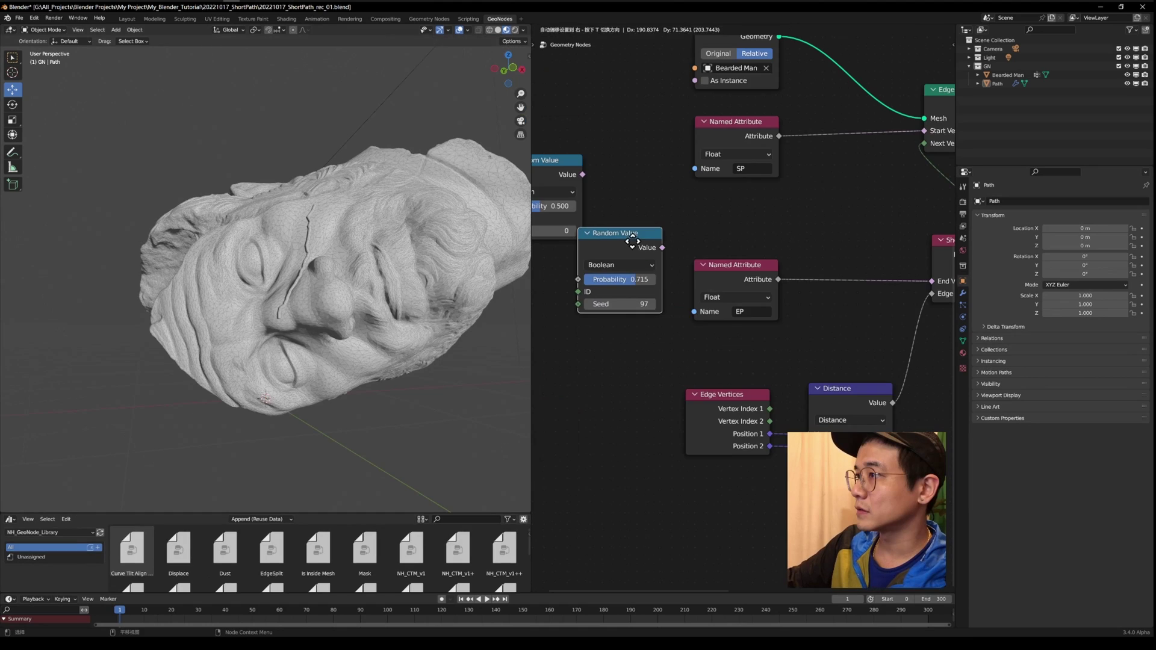
Replace the SP Named Attribute with a Boolean Random Value node feeding Start Vertices, using probability 0.047 and seed 0
drag(750, 265, 680, 303)
drag(642, 235, 755, 225)
middle_drag(787, 244, 574, 298)
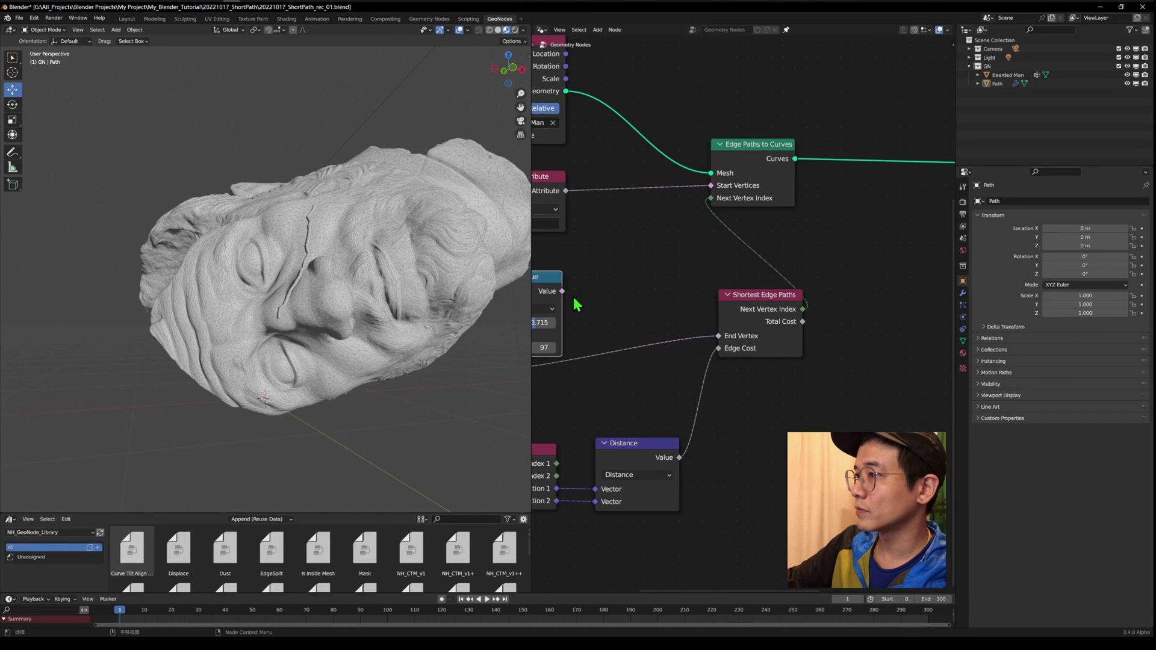
drag(562, 292, 827, 214)
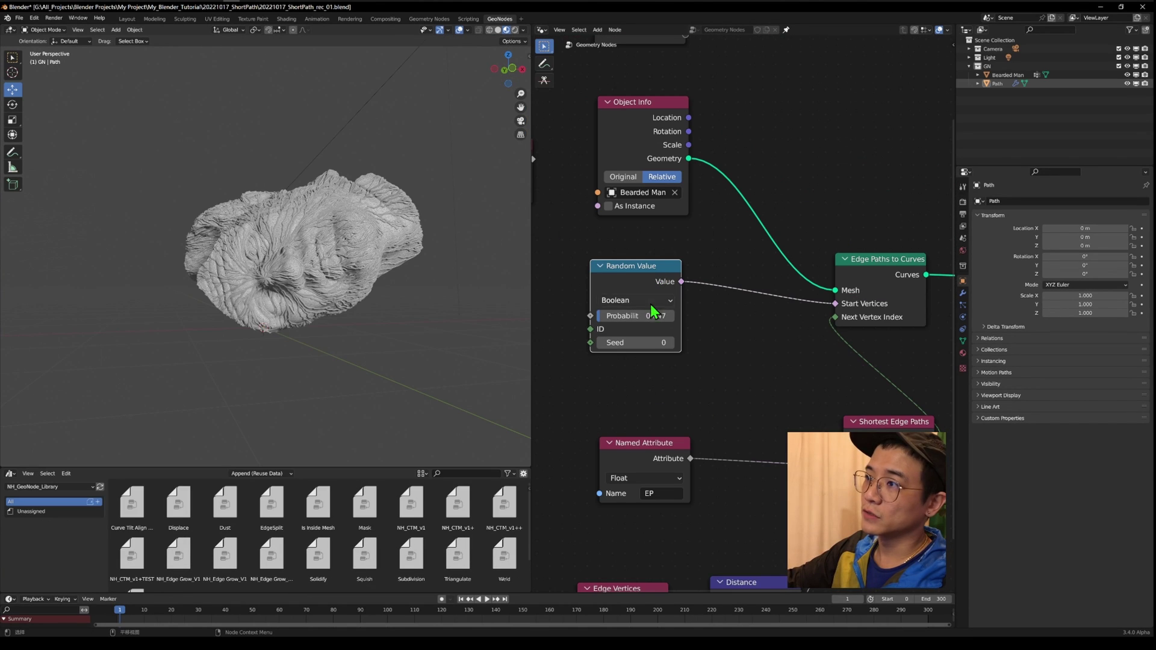
scroll(356, 295, up, 4)
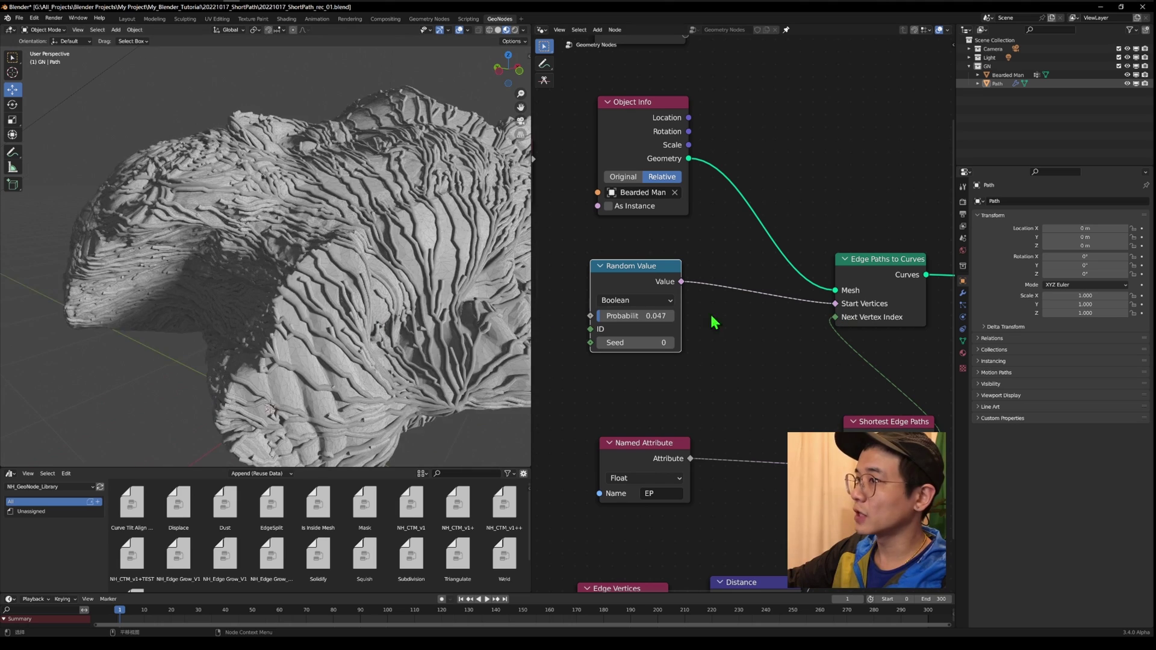
Examine the dense path tubes over the statue head from several angles, including the camera view
mouse_move(250, 319)
middle_down()
mouse_move(374, 228)
mouse_move(413, 275)
mouse_move(418, 263)
mouse_move(341, 312)
middle_up()
scroll(374, 228, down, 4)
scroll(418, 262, up, 6)
scroll(341, 312, up, 2)
scroll(342, 312, down, 6)
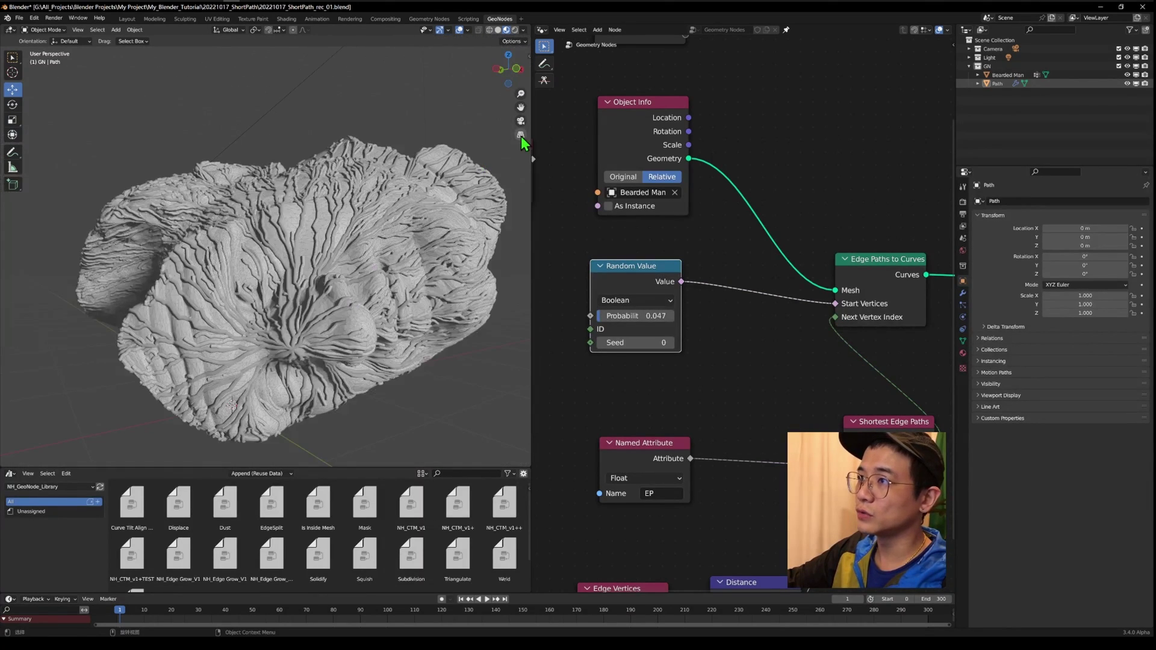
click(521, 121)
middle_drag(625, 298, 696, 282)
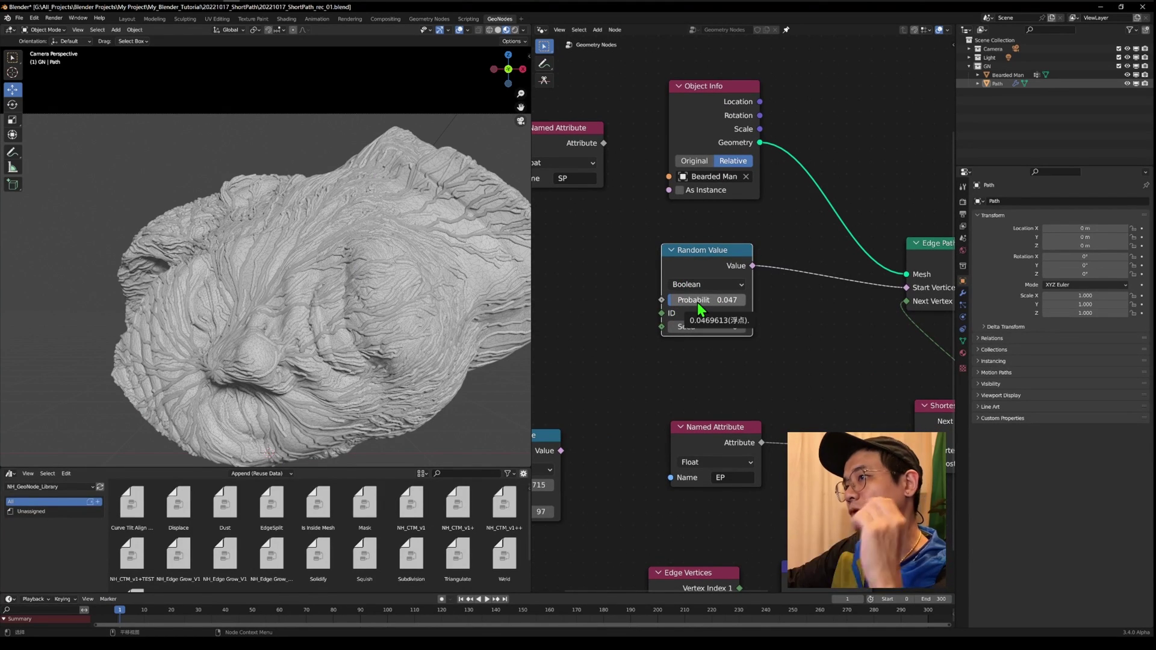
mouse_move(700, 307)
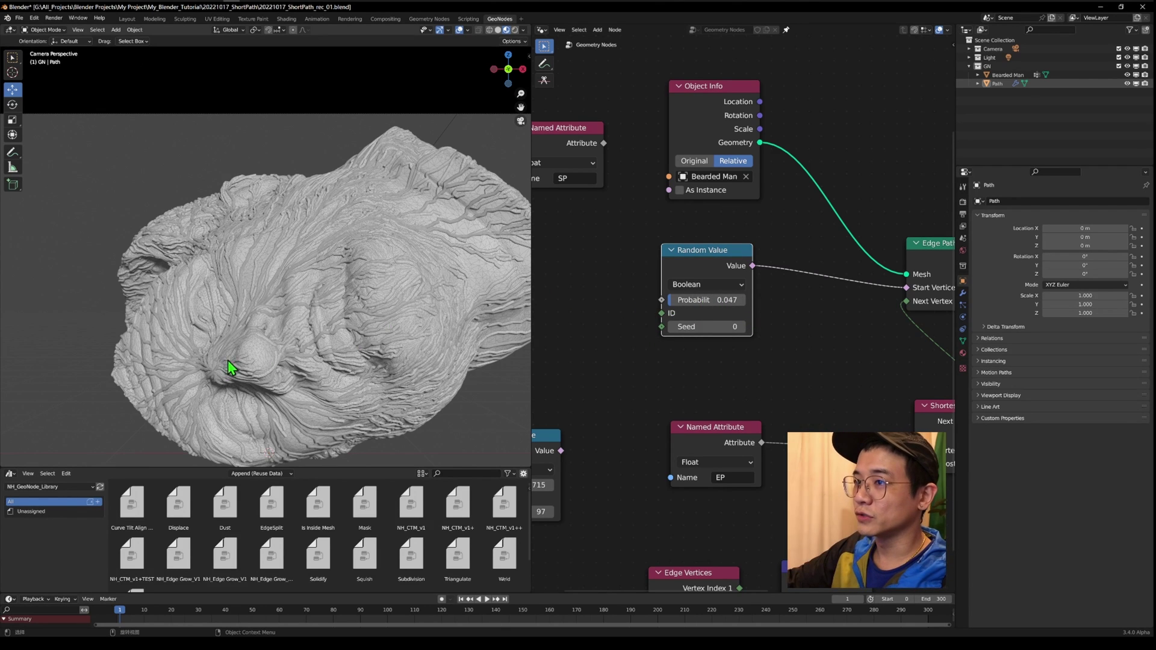
middle_drag(229, 361, 517, 129)
scroll(361, 252, up, 4)
middle_drag(362, 253, 507, 243)
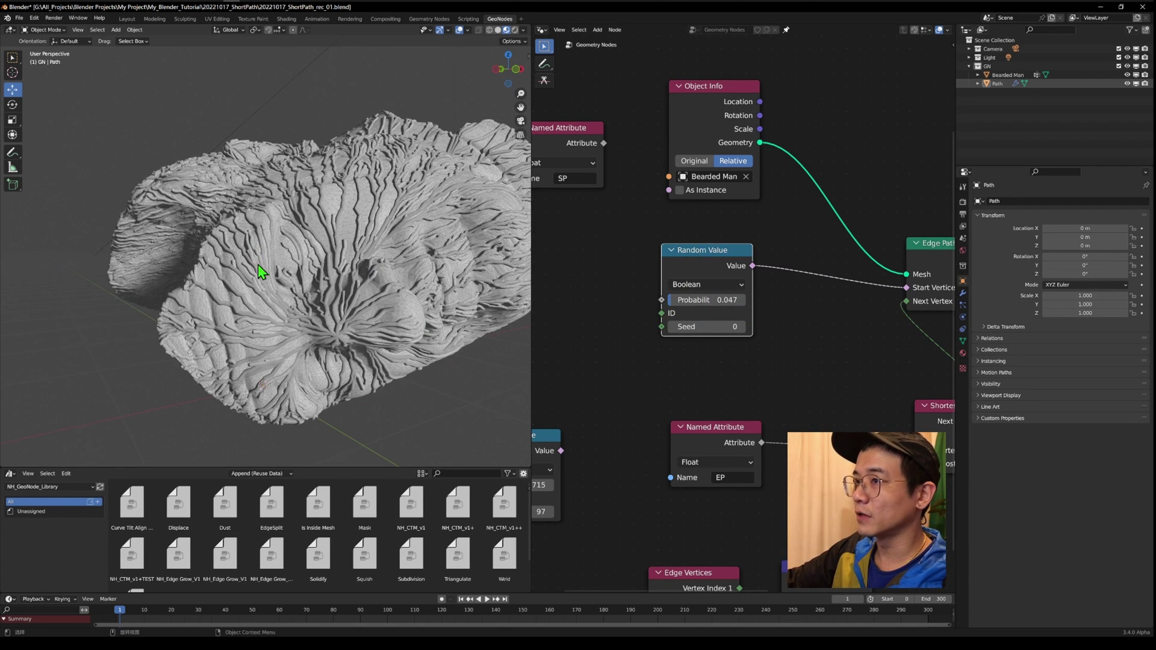
middle_drag(259, 271, 614, 162)
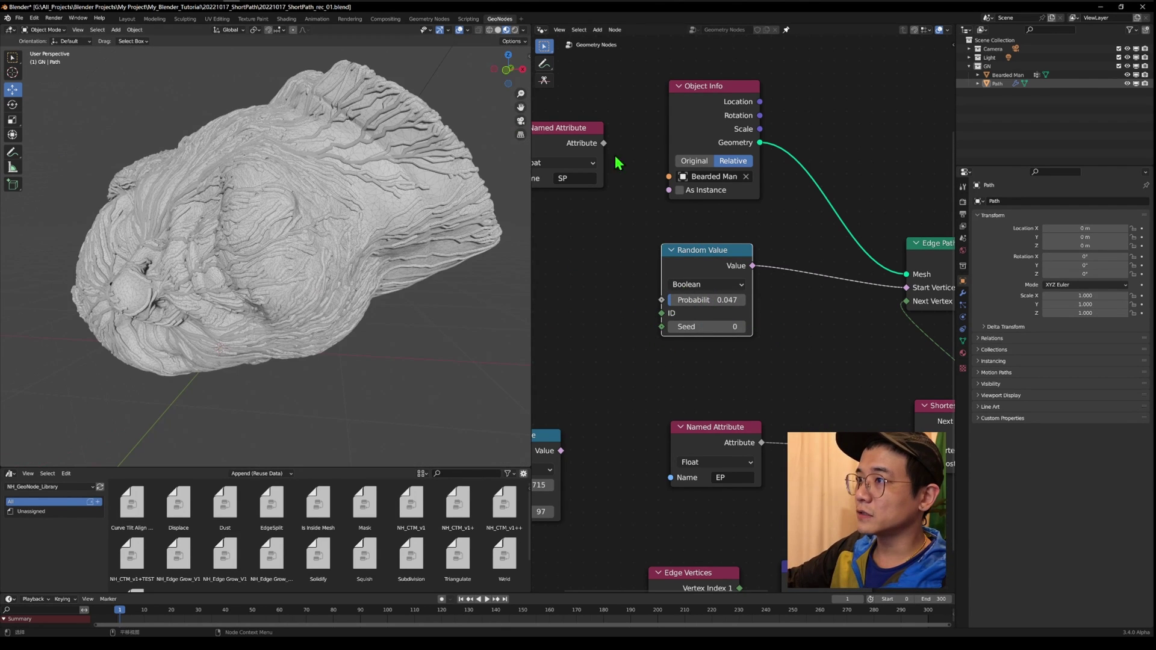
click(521, 122)
Feed Start Vertices from the SP Named Attribute and End Vertex from the Random Value node, with its probability set to 0.010
drag(598, 159, 753, 374)
middle_drag(752, 374, 725, 302)
drag(707, 361, 708, 376)
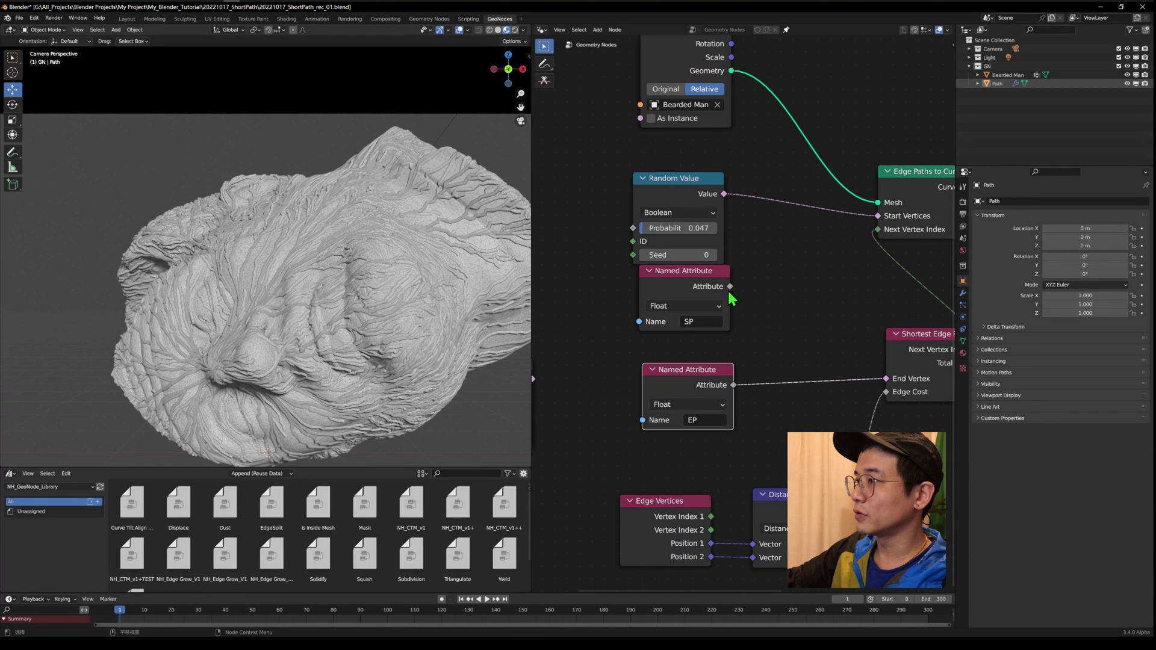
drag(730, 286, 878, 215)
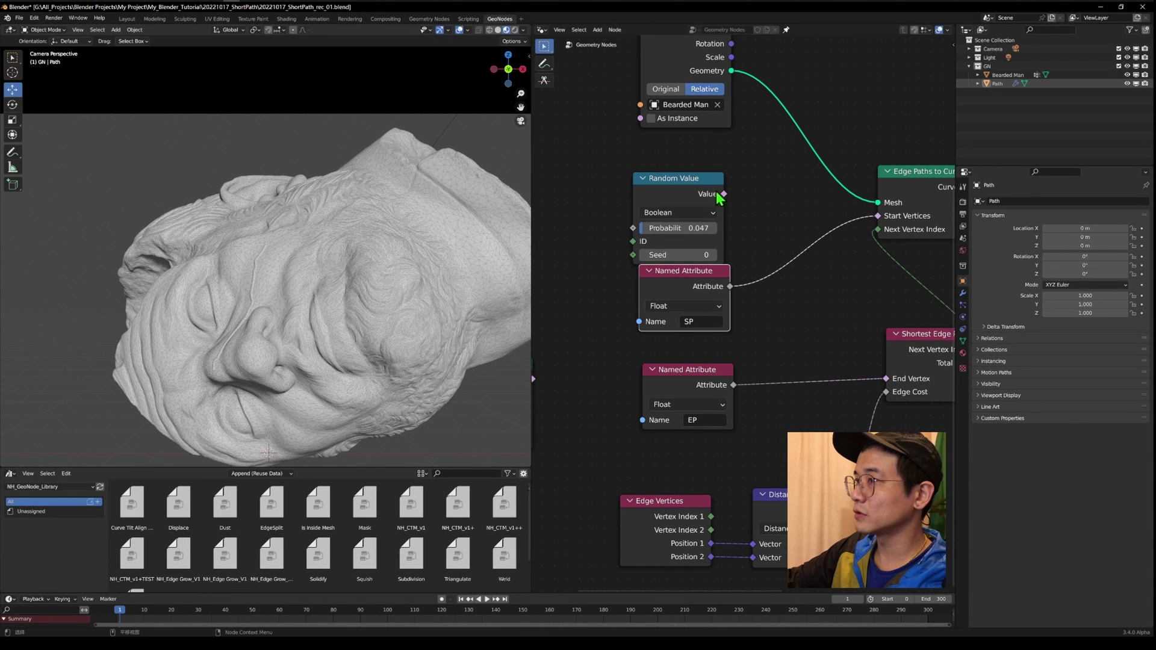
drag(723, 193, 886, 378)
middle_drag(313, 259, 274, 260)
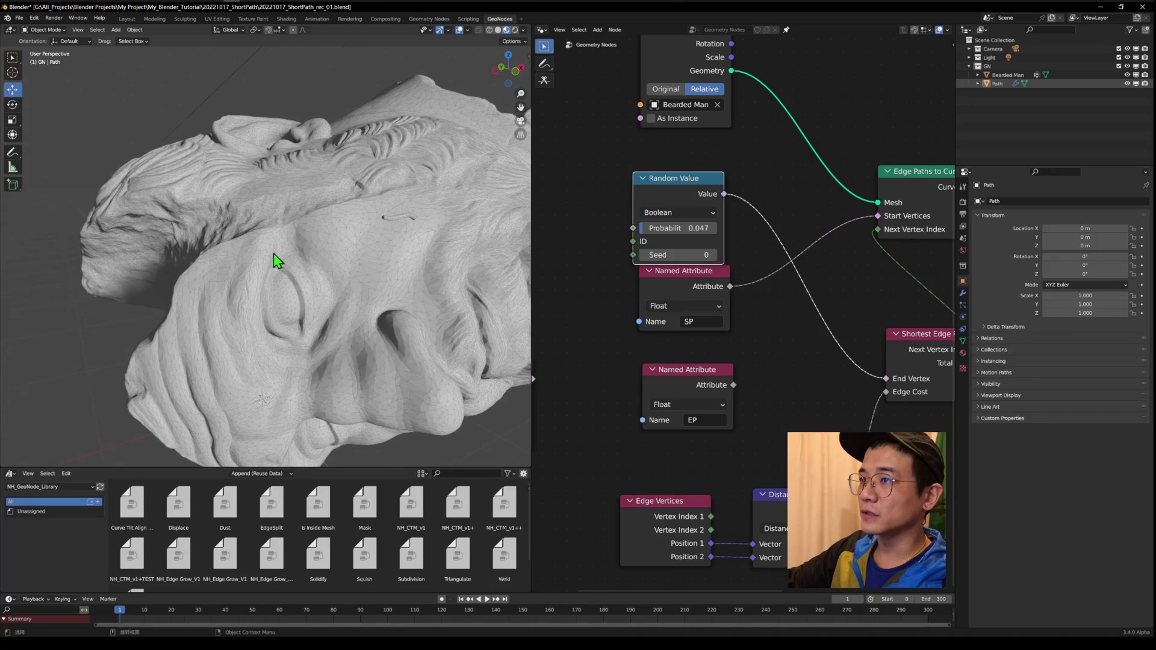
middle_drag(310, 315, 433, 225)
drag(688, 192, 782, 365)
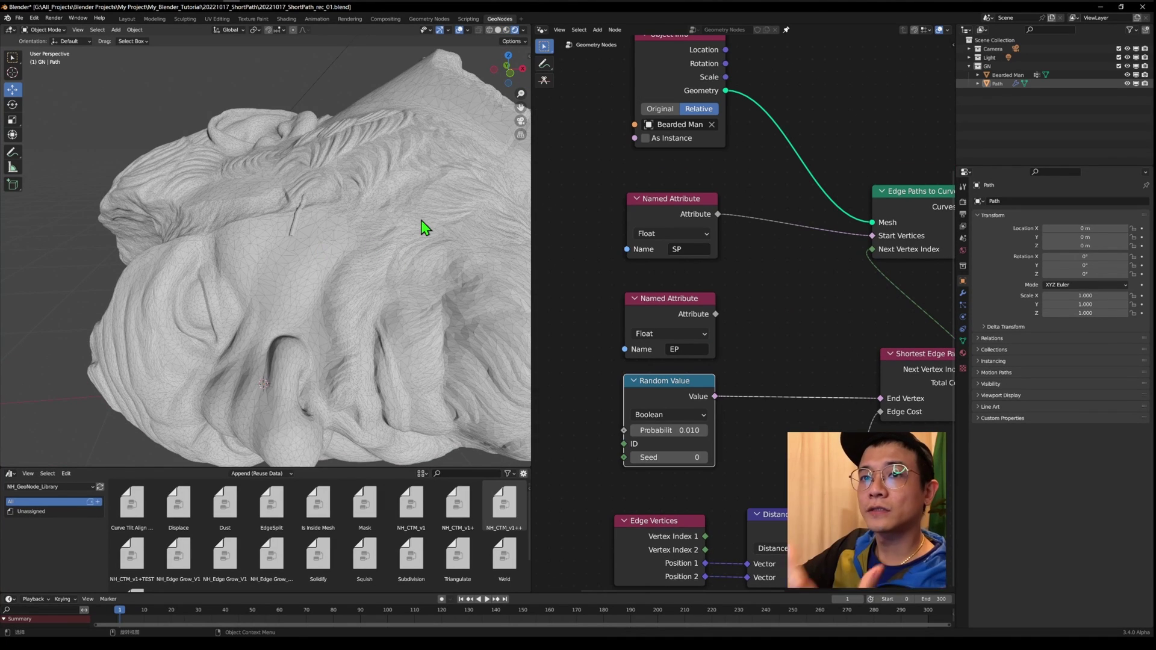
Reconnect Random Value to Start Vertices and the EP Named Attribute to End Vertex, placing Random Value beside Edge Paths to Curves
middle_drag(725, 301, 705, 283)
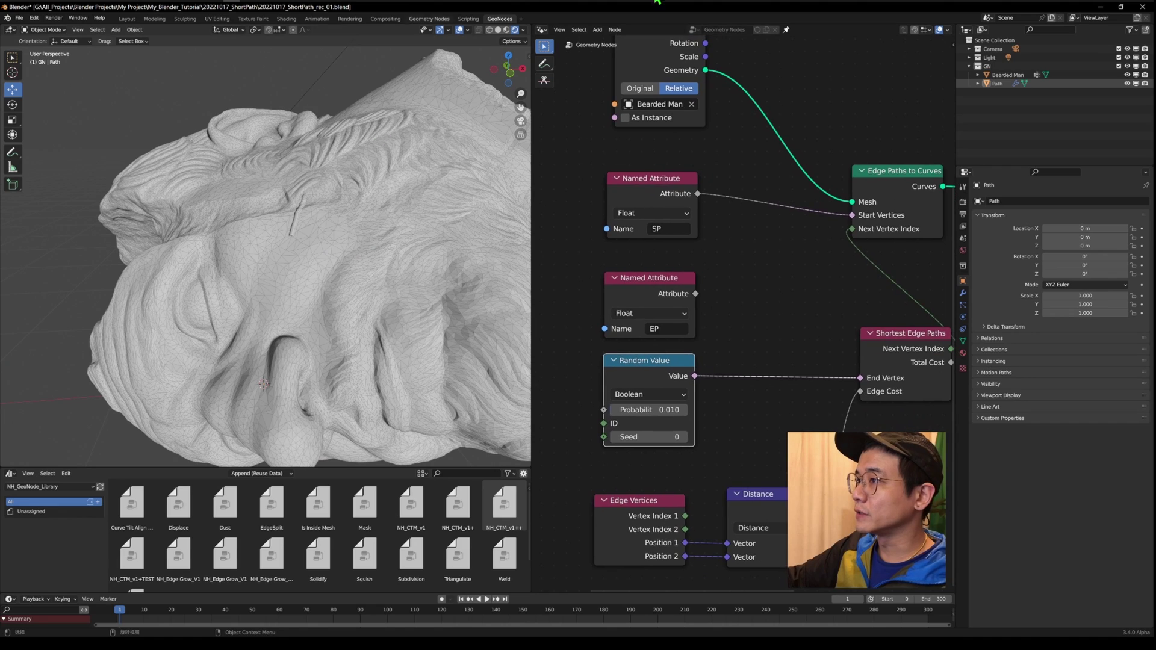
drag(695, 376, 850, 218)
drag(696, 294, 861, 379)
drag(662, 373, 676, 183)
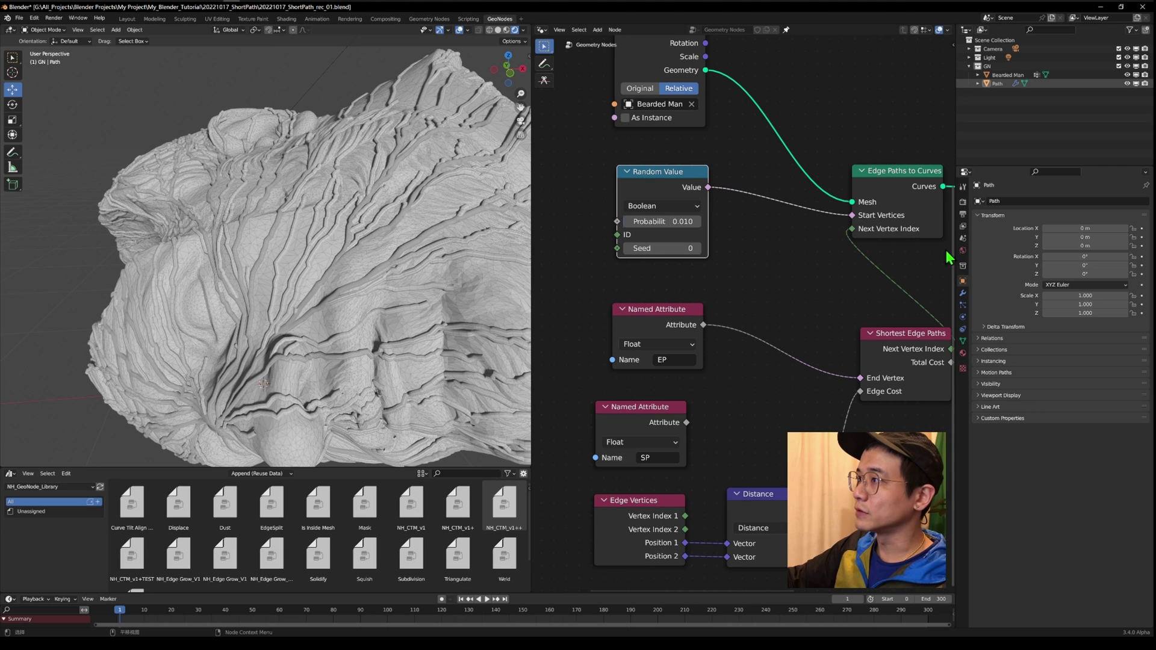
Examine how the sparser path tubes run across the face and converge, both up close and from different angles
scroll(269, 233, down, 5)
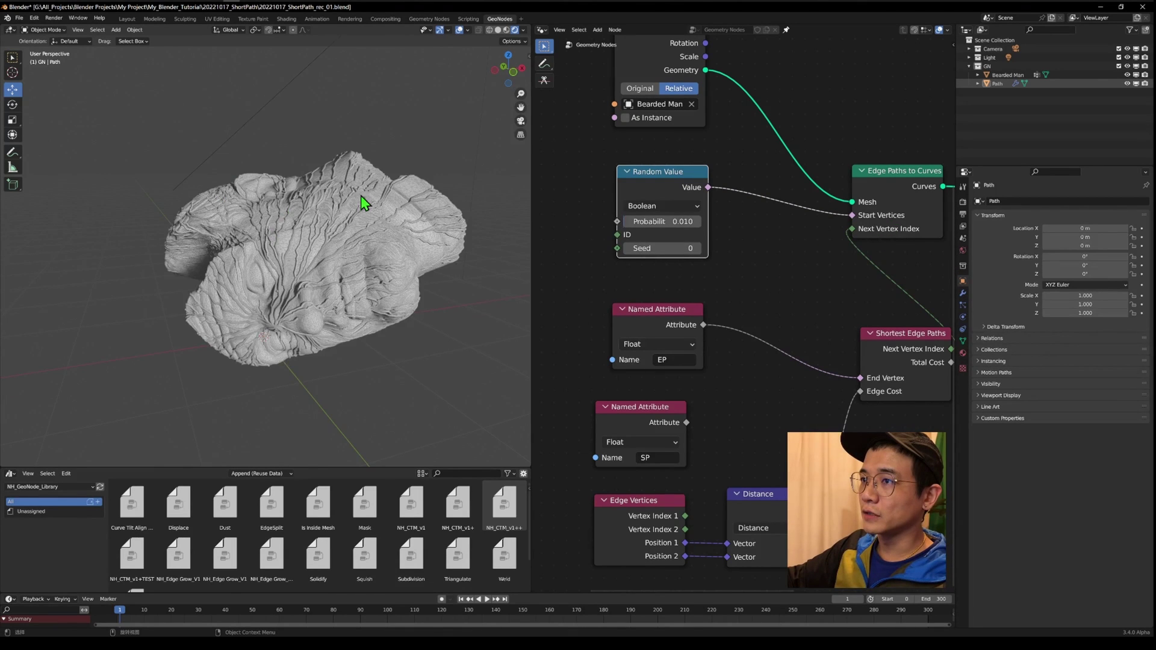
scroll(361, 197, up, 10)
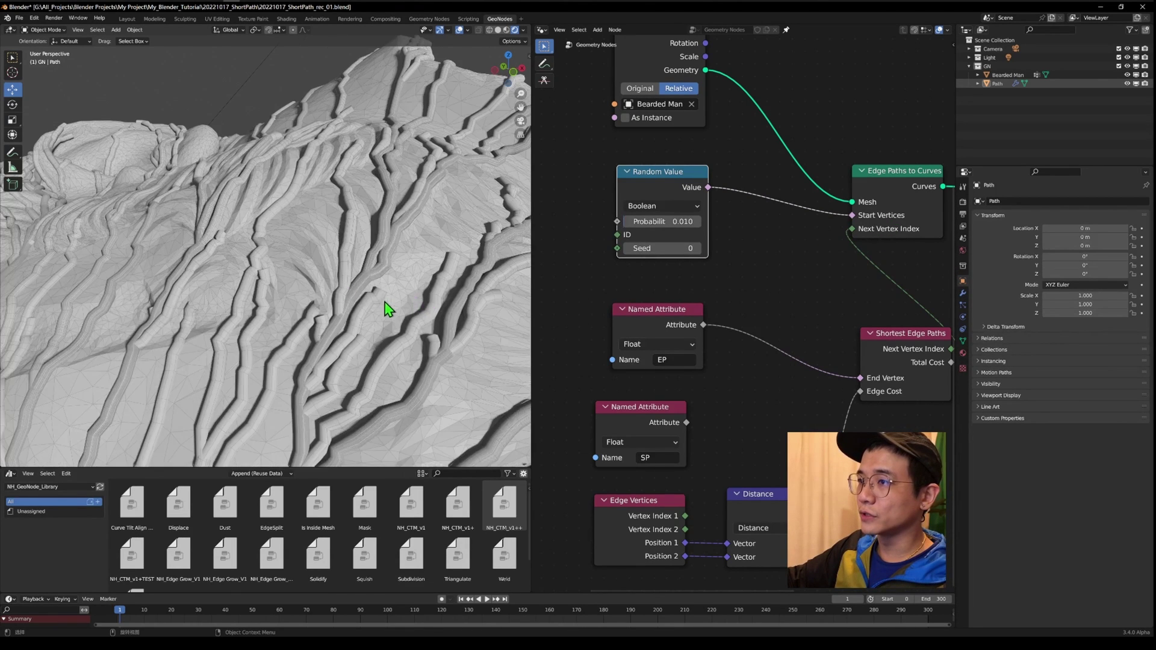
scroll(377, 300, up, 3)
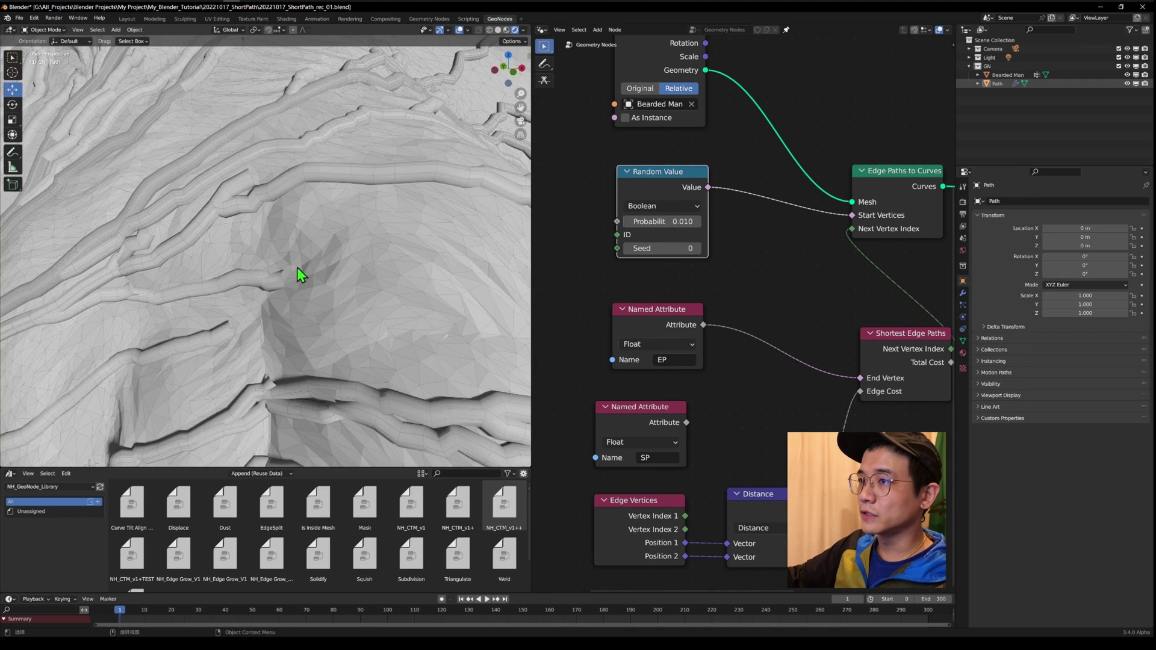
scroll(364, 260, up, 3)
scroll(361, 260, down, 5)
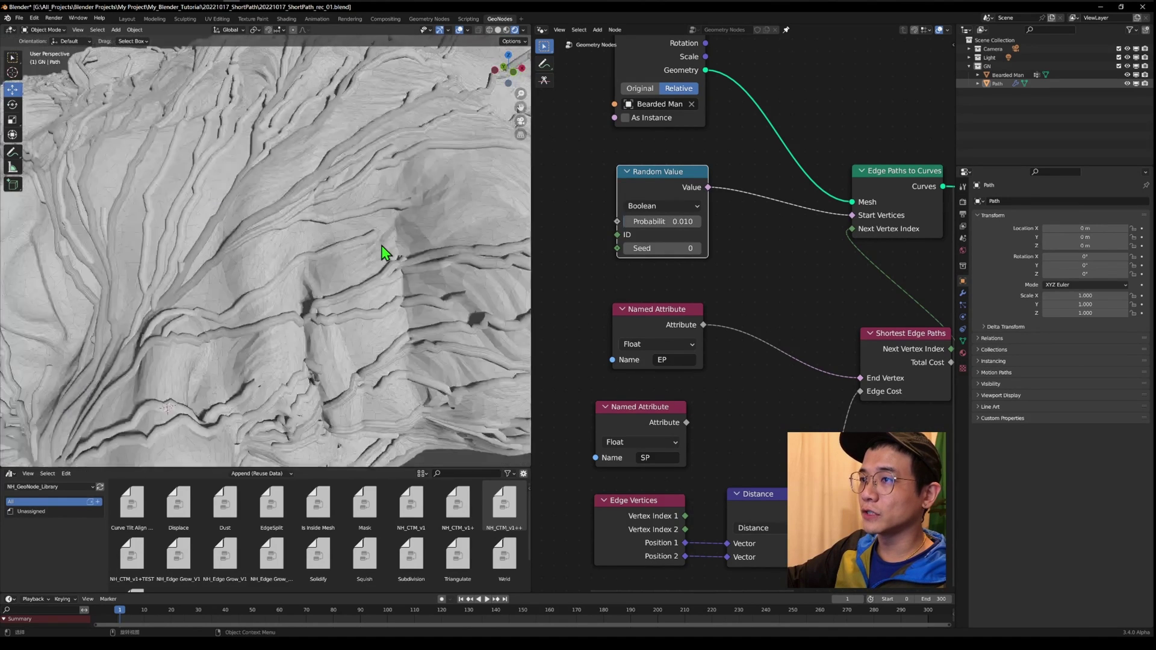
scroll(343, 256, down, 2)
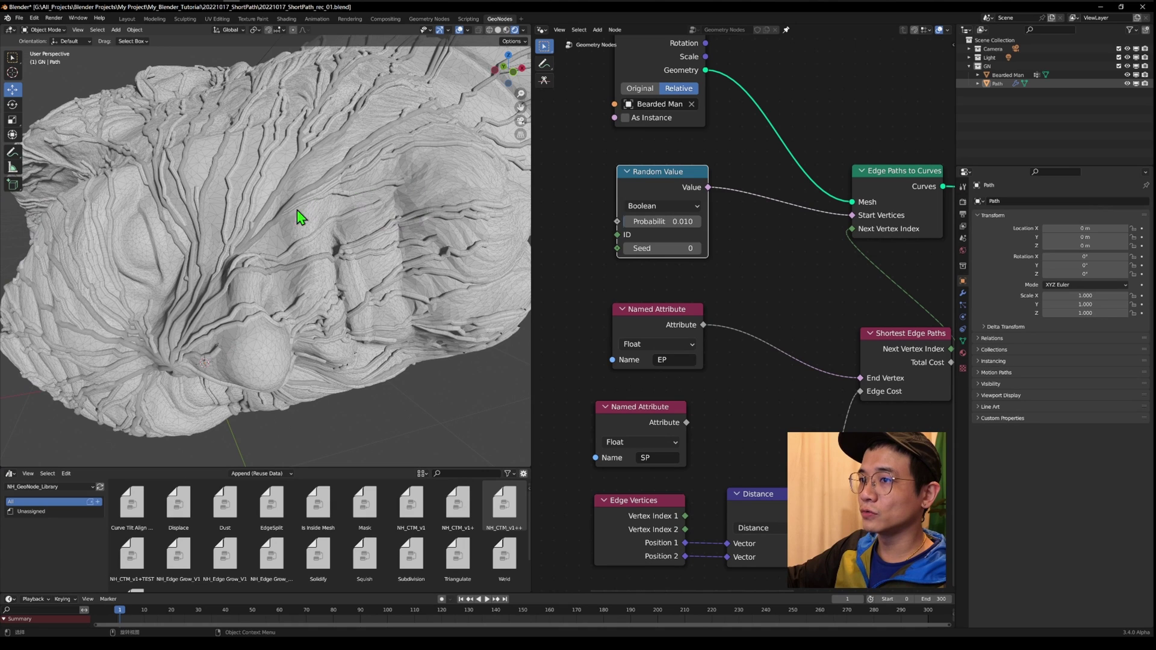
mouse_move(257, 263)
middle_down()
mouse_move(249, 242)
mouse_move(237, 248)
mouse_move(335, 278)
mouse_move(301, 189)
middle_up()
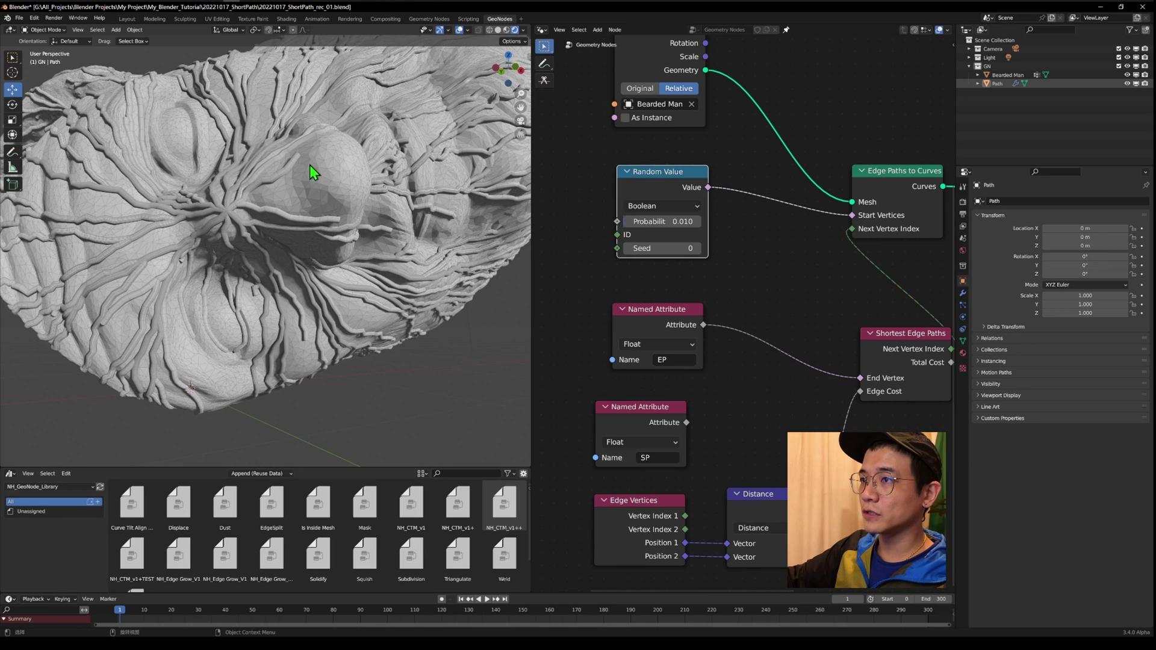
middle_drag(285, 169, 385, 201)
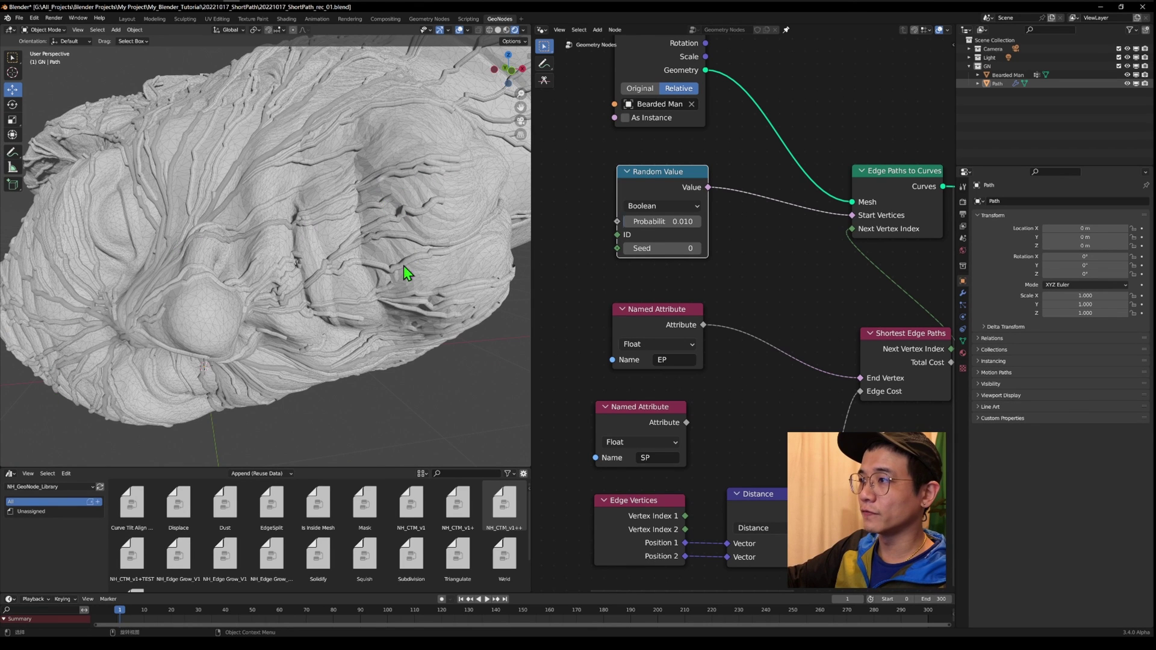
middle_drag(485, 323, 523, 177)
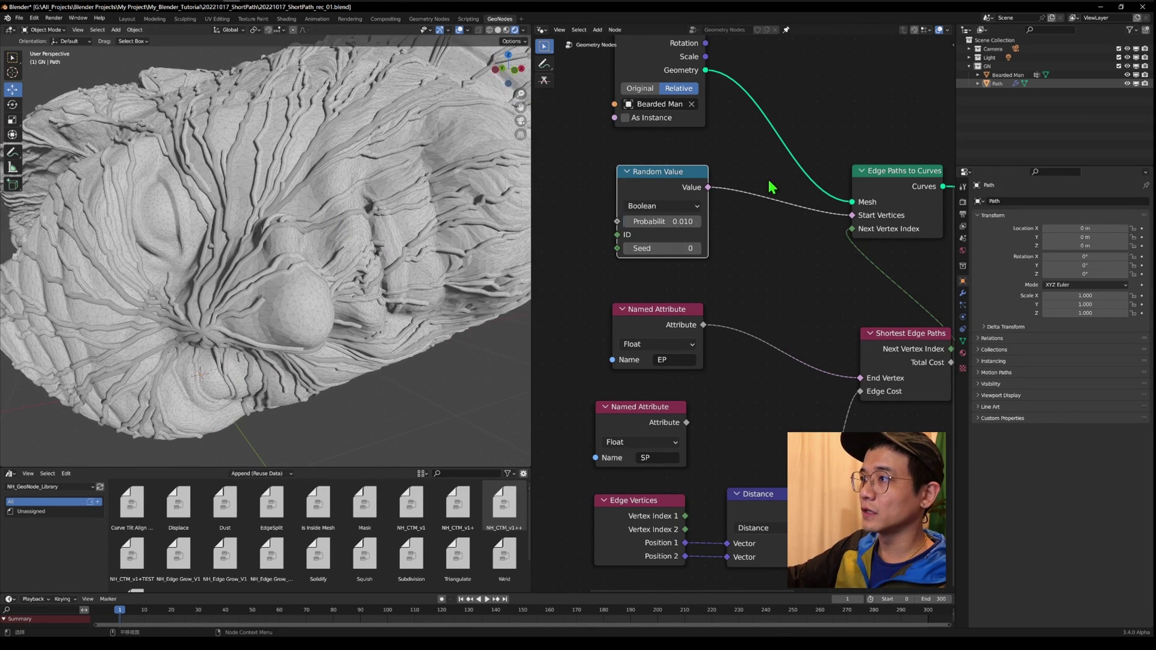
Try SP as the Start Vertices source with Random Value driving End Vertex, and inspect the path above the eye
drag(662, 409, 677, 399)
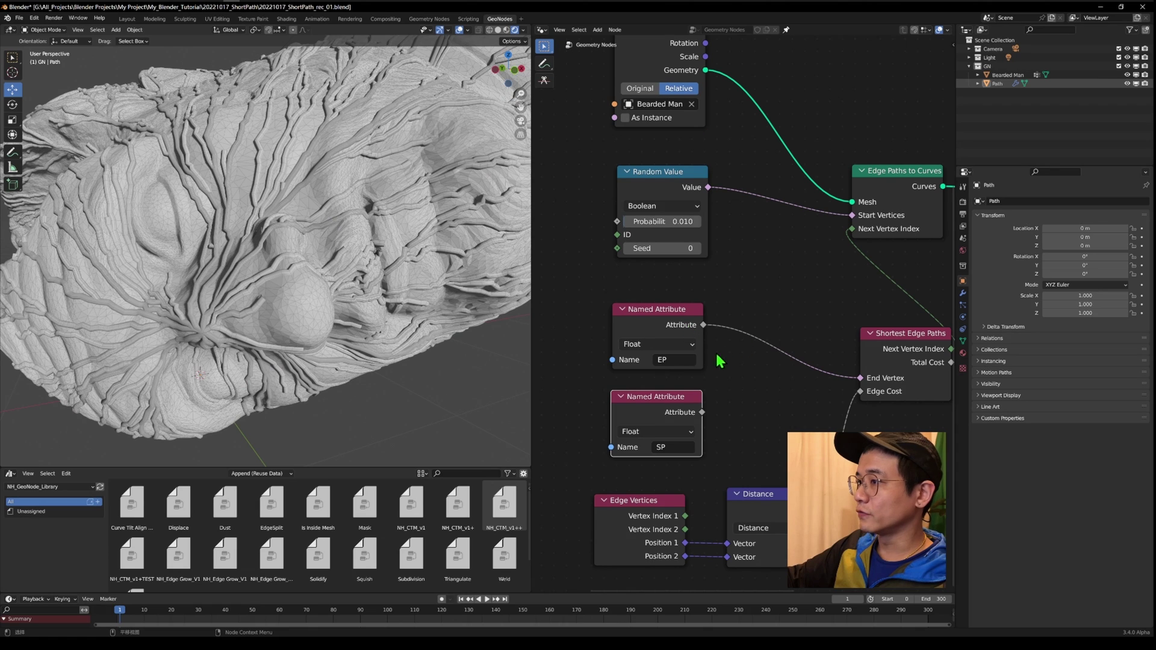
drag(708, 188, 861, 378)
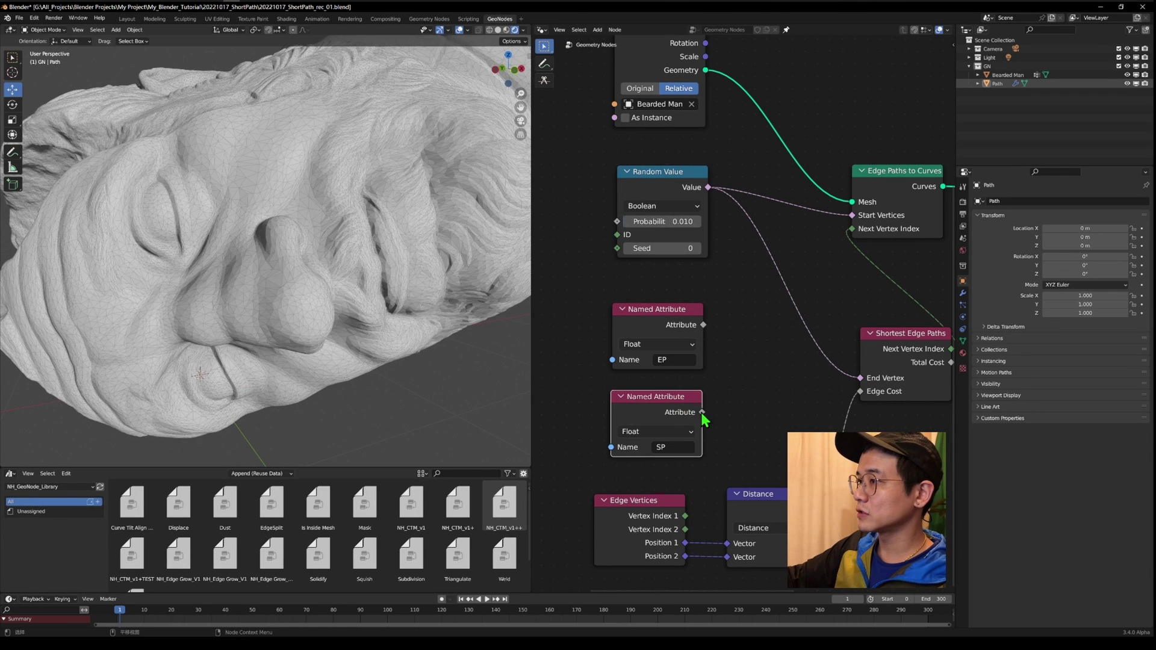
drag(702, 411, 851, 215)
drag(675, 397, 677, 371)
click(690, 237)
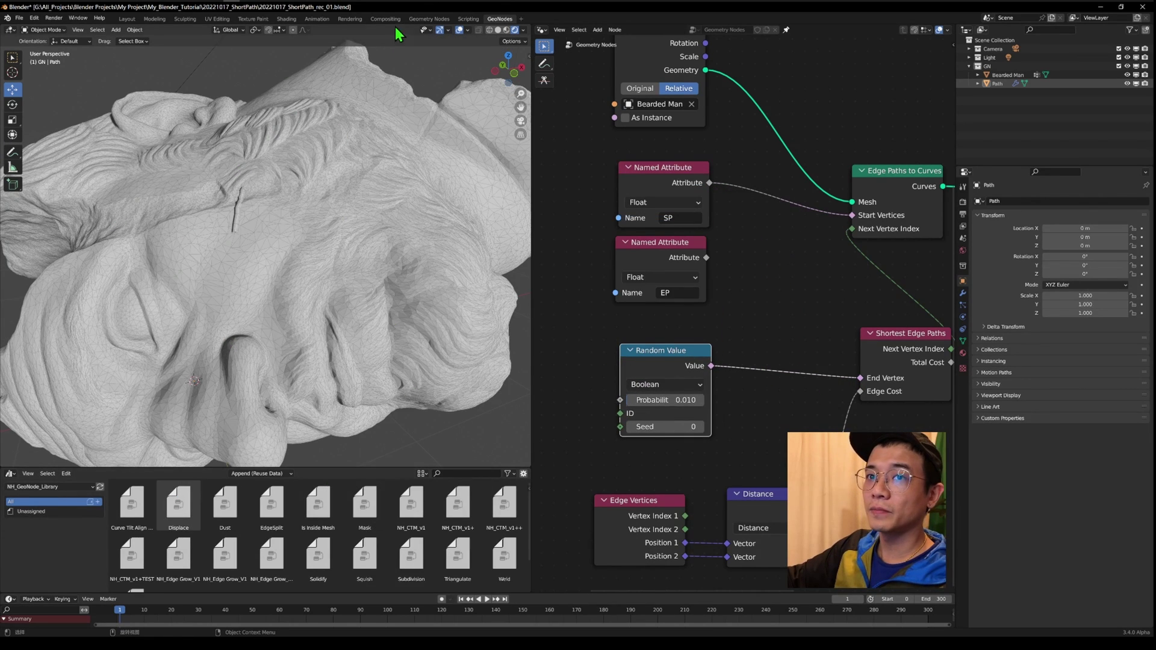
scroll(335, 280, up, 5)
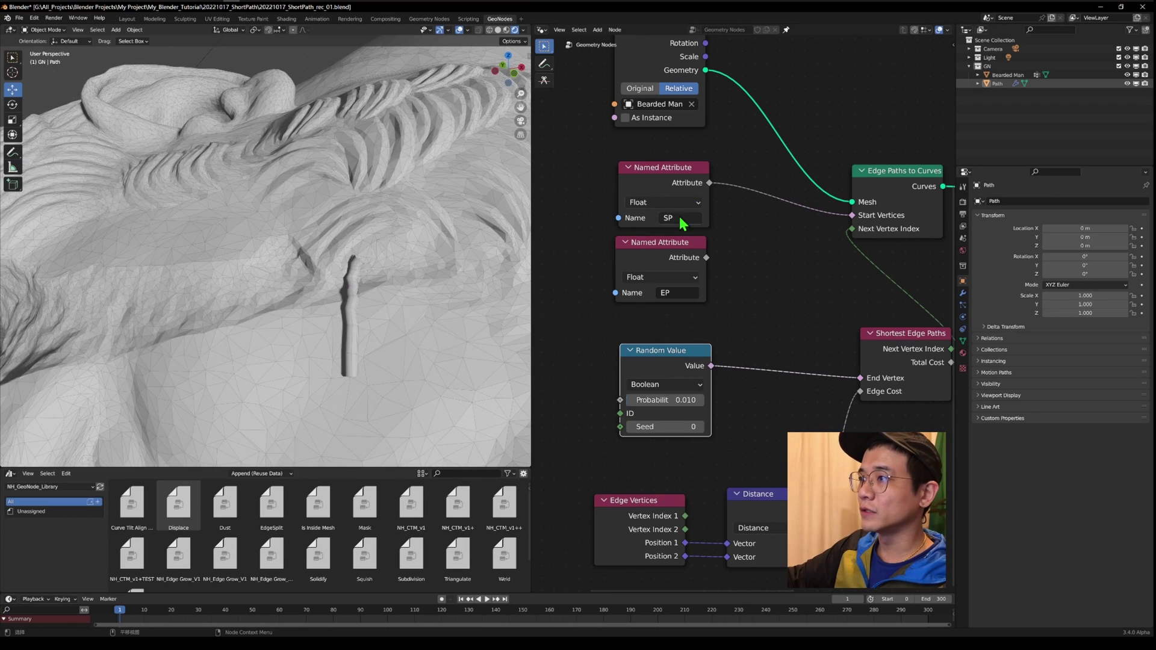
drag(689, 258, 691, 268)
scroll(335, 298, down, 4)
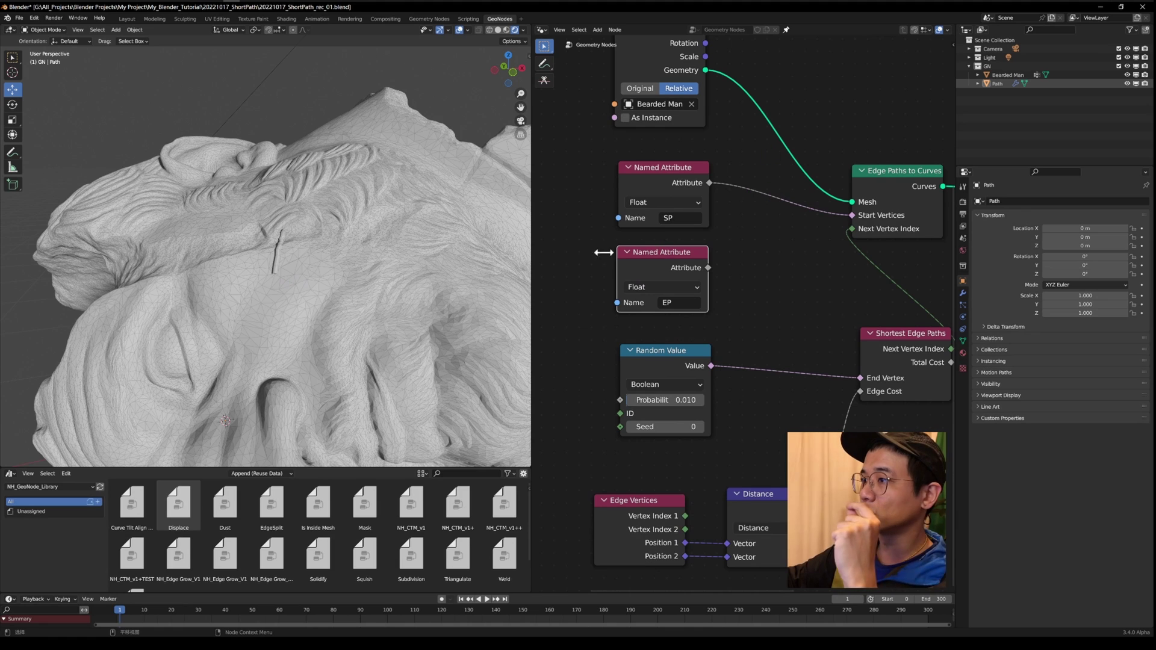
Restore Random Value to Start Vertices and EP to End Vertex, and move the unused SP Named Attribute aside
middle_drag(286, 238, 470, 217)
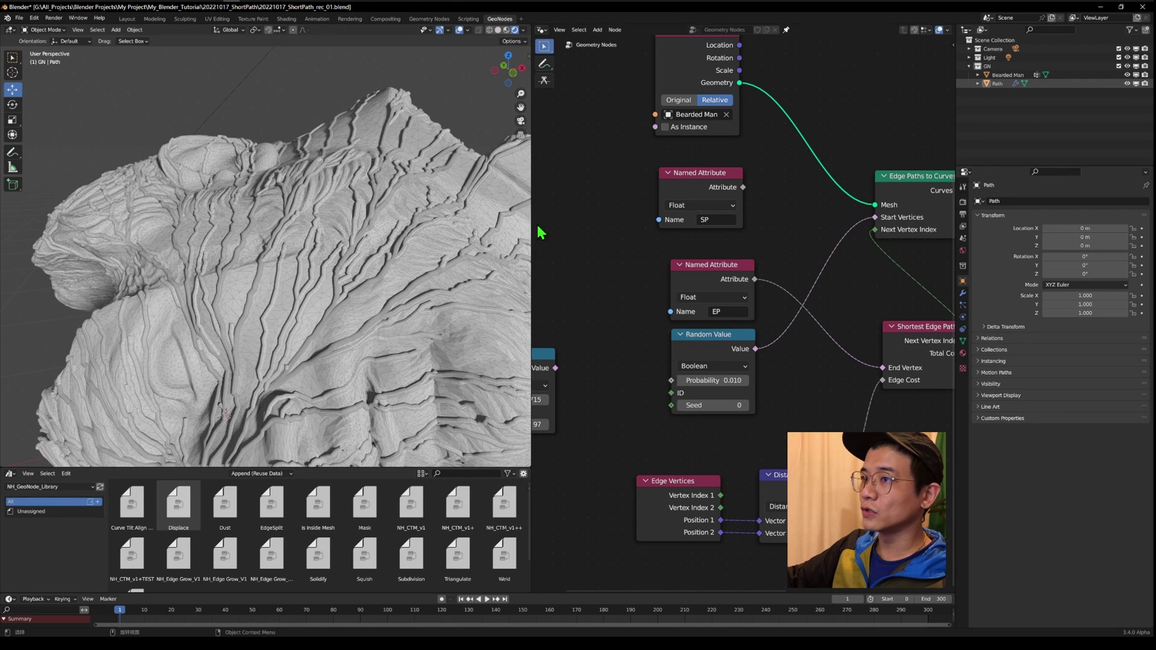
drag(724, 344, 771, 185)
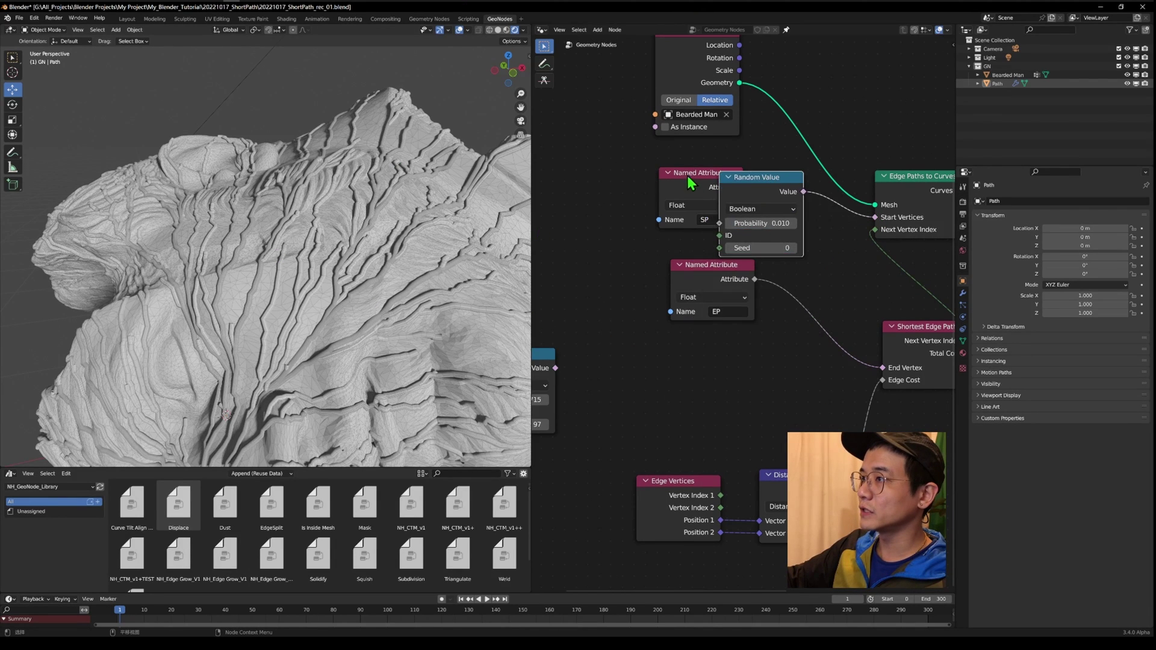
drag(688, 176, 604, 374)
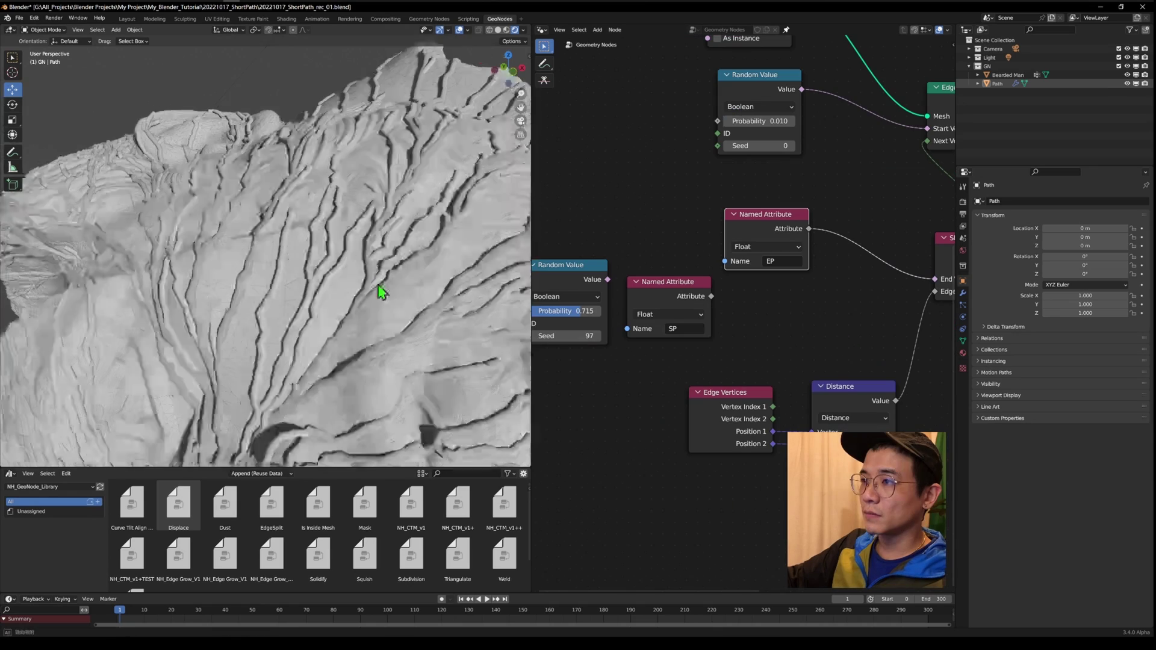
Examine the path tubes in close-up, checking their bends, their ends and the places where neighbouring paths merge
middle_drag(382, 292, 372, 212)
scroll(365, 247, up, 3)
scroll(355, 275, up, 3)
scroll(356, 275, down, 5)
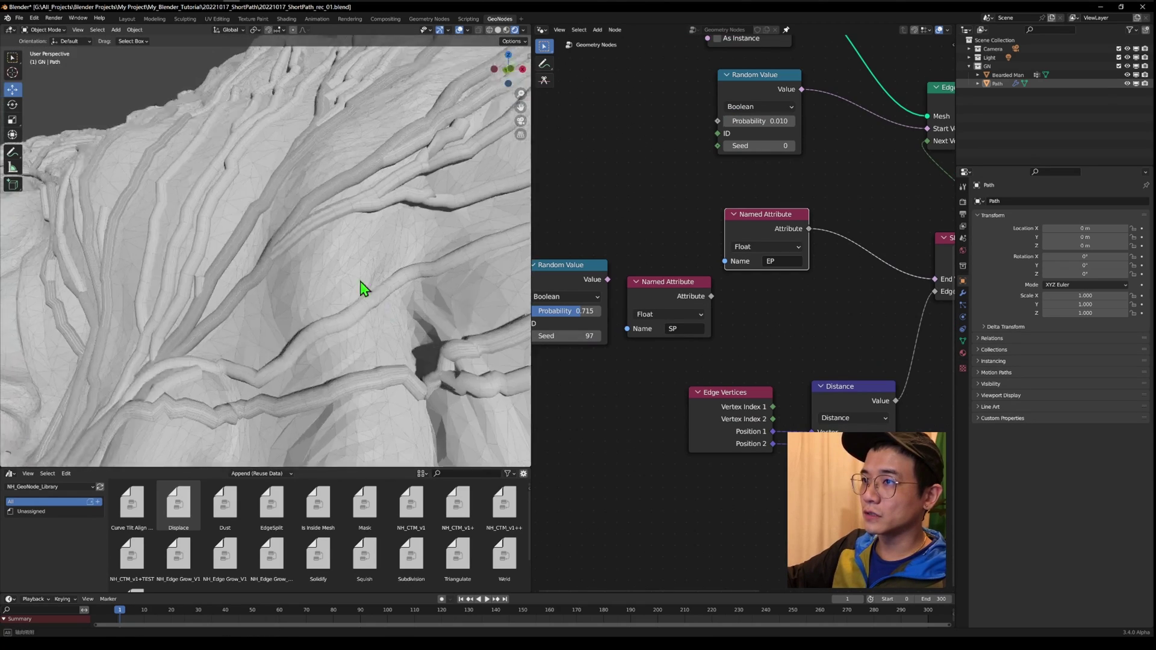
middle_drag(361, 281, 364, 330)
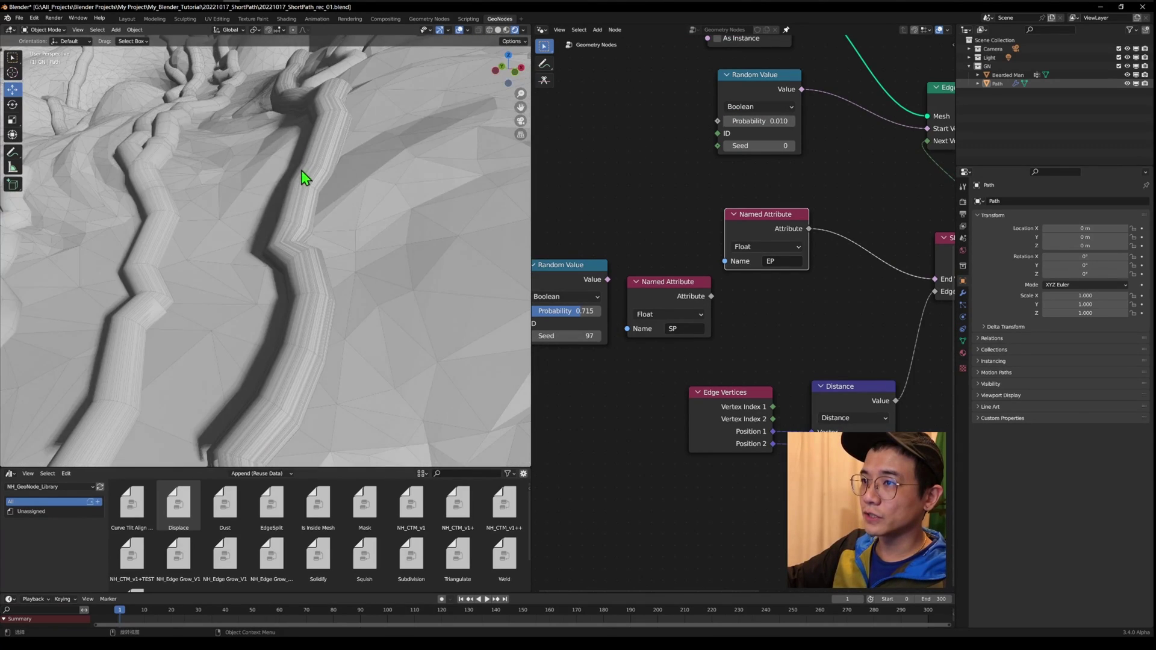
scroll(318, 269, down, 5)
scroll(418, 285, down, 4)
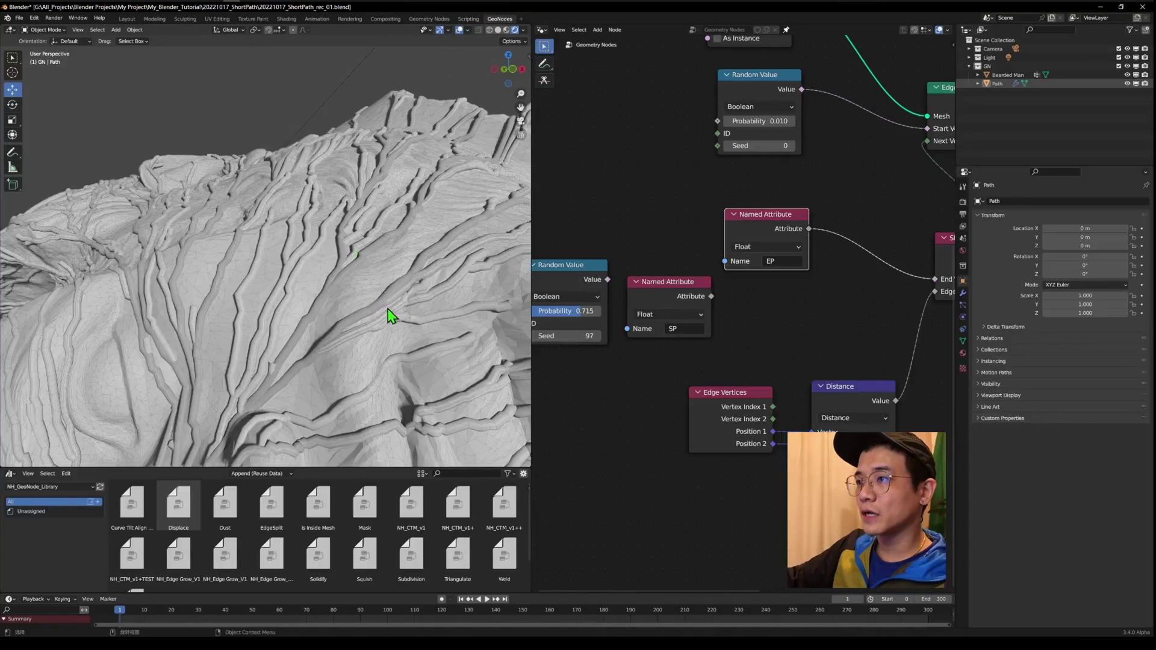
middle_drag(388, 309, 361, 310)
scroll(362, 319, up, 2)
scroll(352, 301, up, 5)
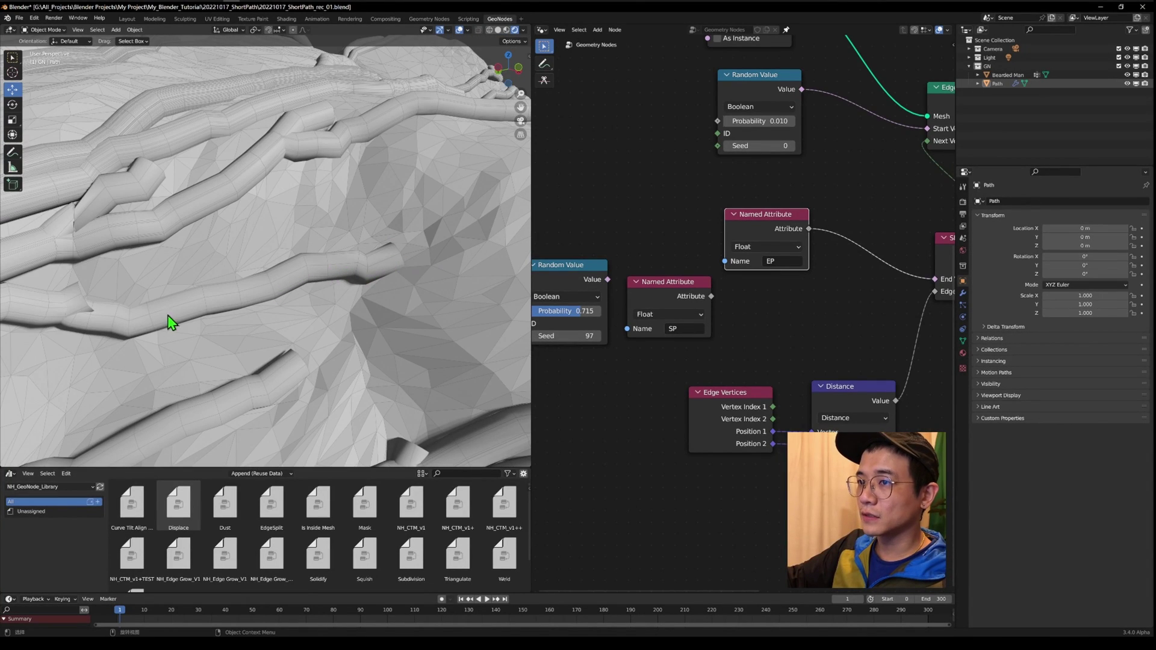
scroll(253, 259, down, 2)
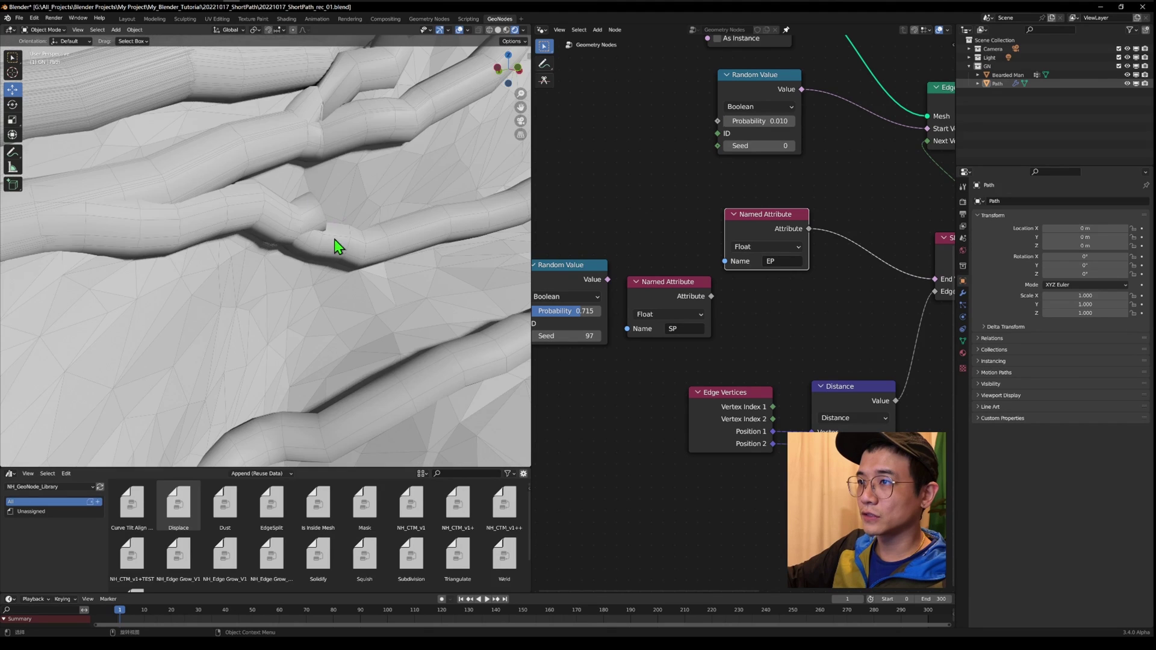
scroll(362, 229, down, 3)
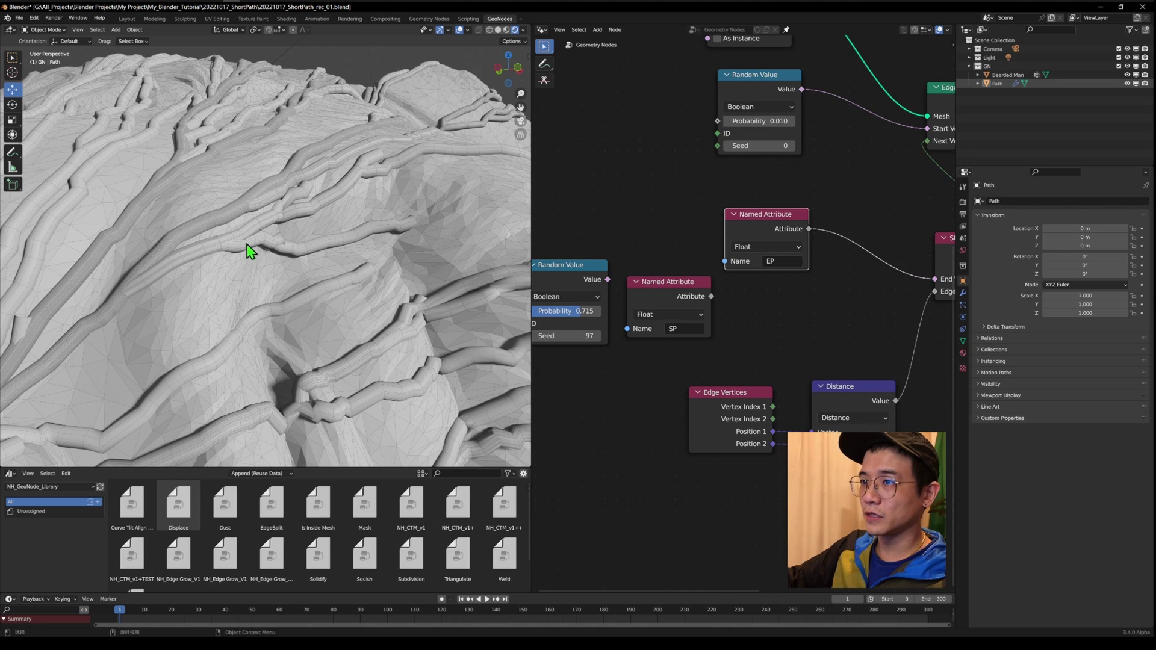
scroll(225, 244, up, 3)
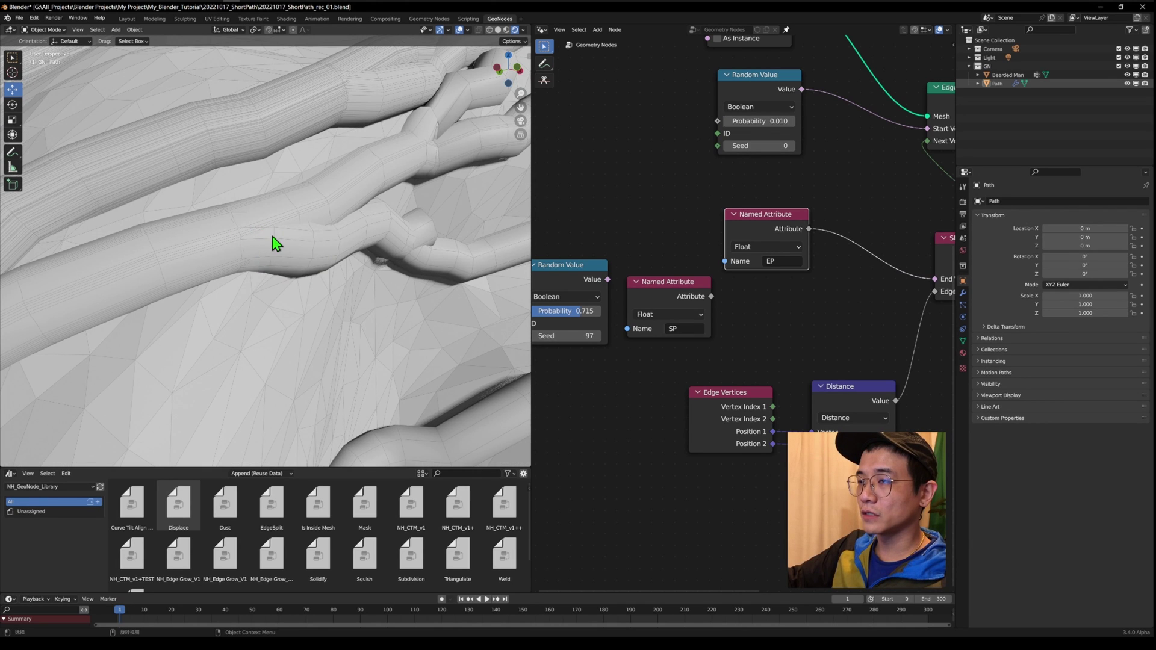
scroll(354, 208, down, 5)
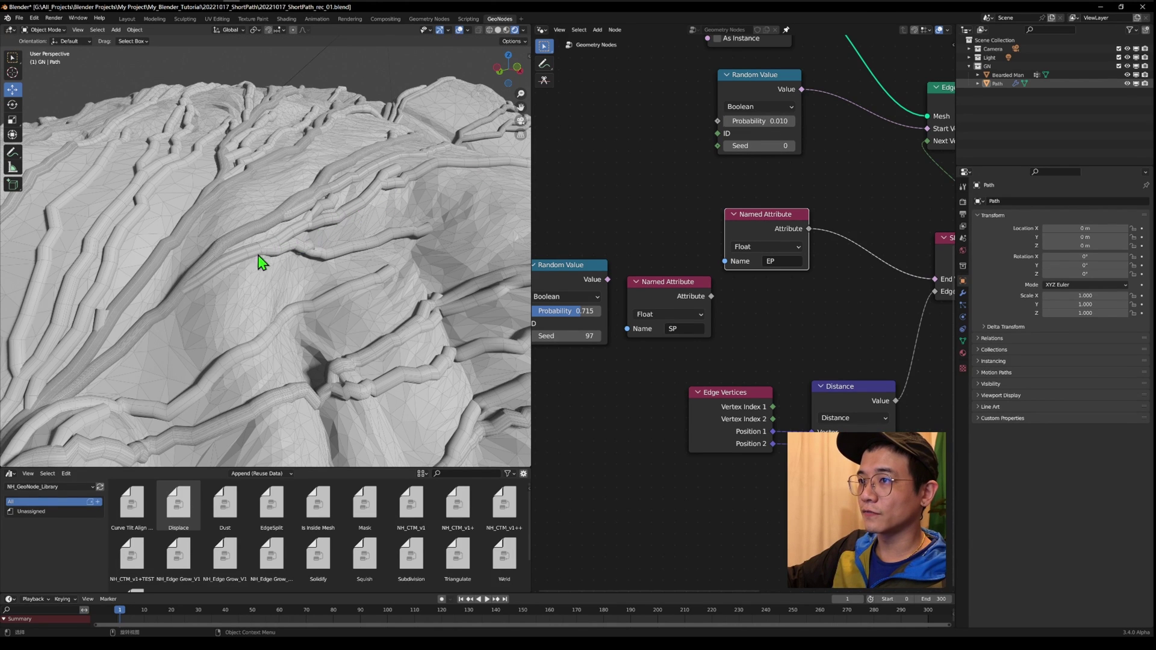
Examine up close how several path tubes overlap along the same stretch of the face
scroll(256, 234, up, 4)
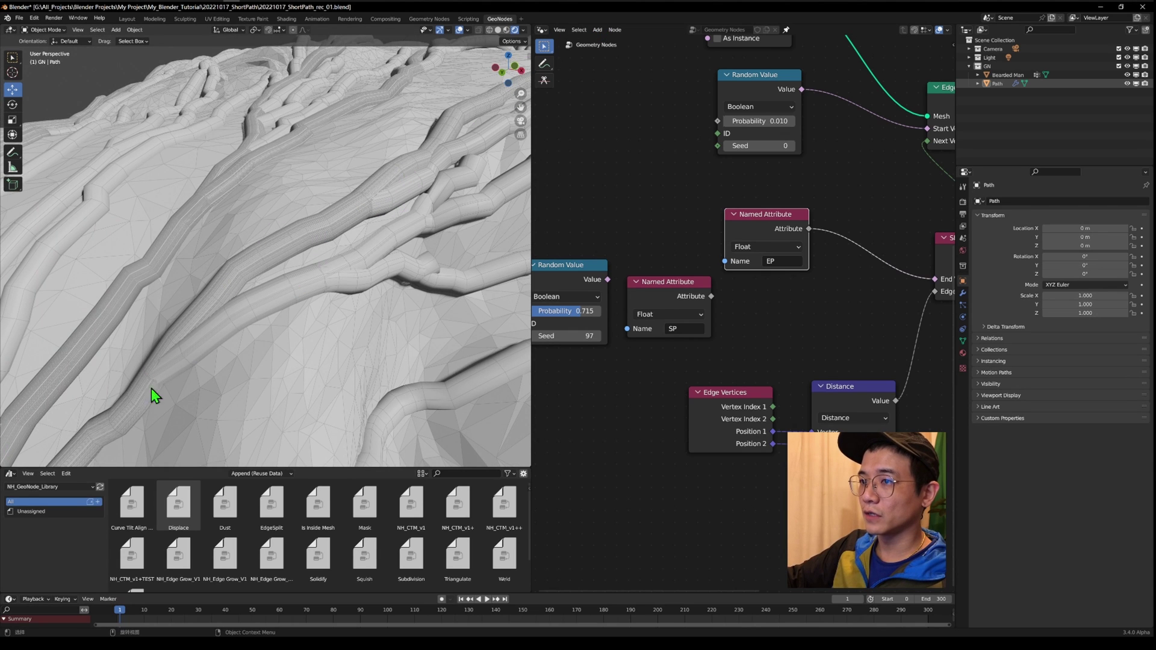
scroll(265, 331, up, 3)
scroll(276, 324, up, 6)
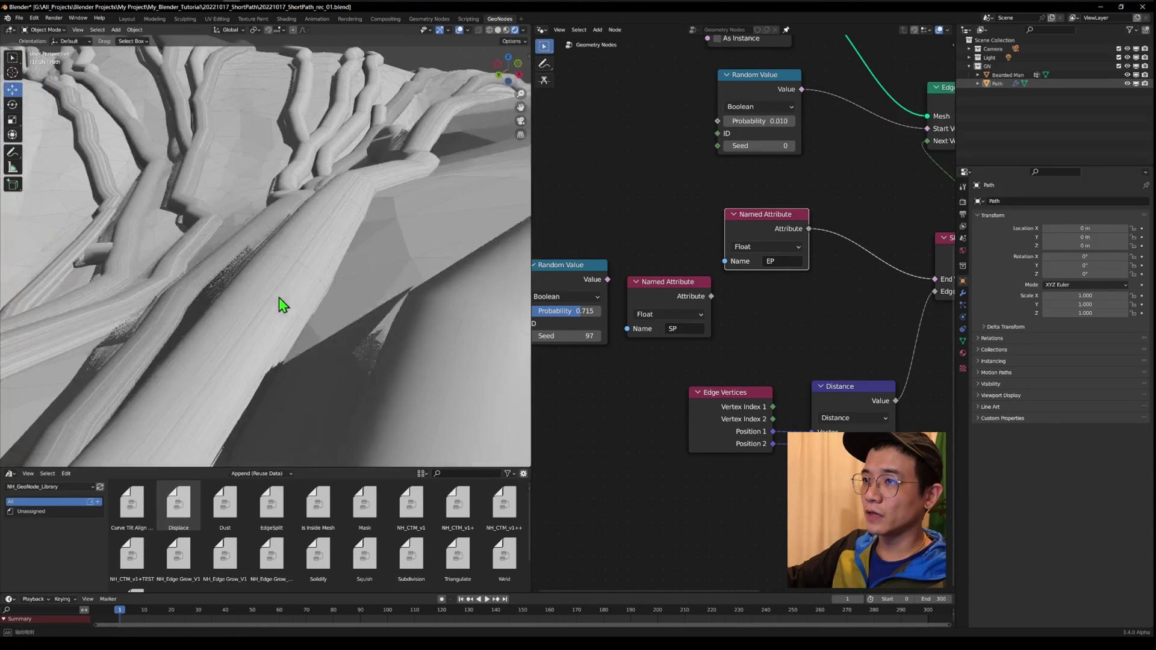
middle_drag(284, 294, 403, 323)
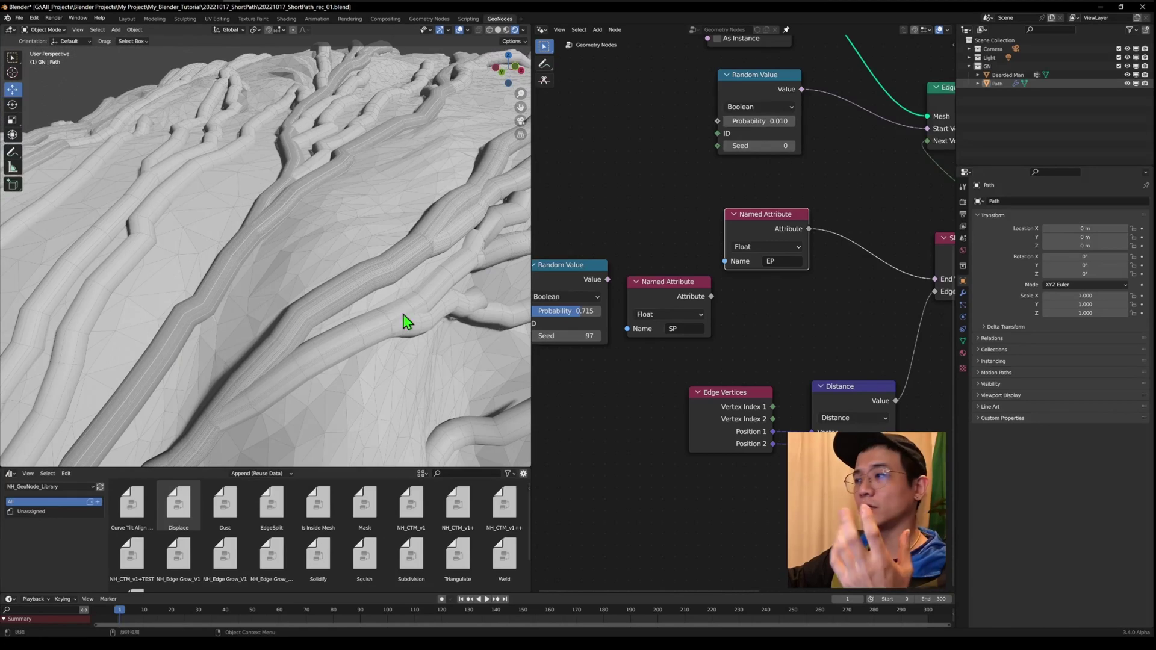
Make room after Edge Paths to Curves and insert a Merge by Distance node between it and Curve to Mesh
scroll(723, 315, down, 5)
middle_drag(879, 247, 707, 316)
drag(692, 338, 831, 334)
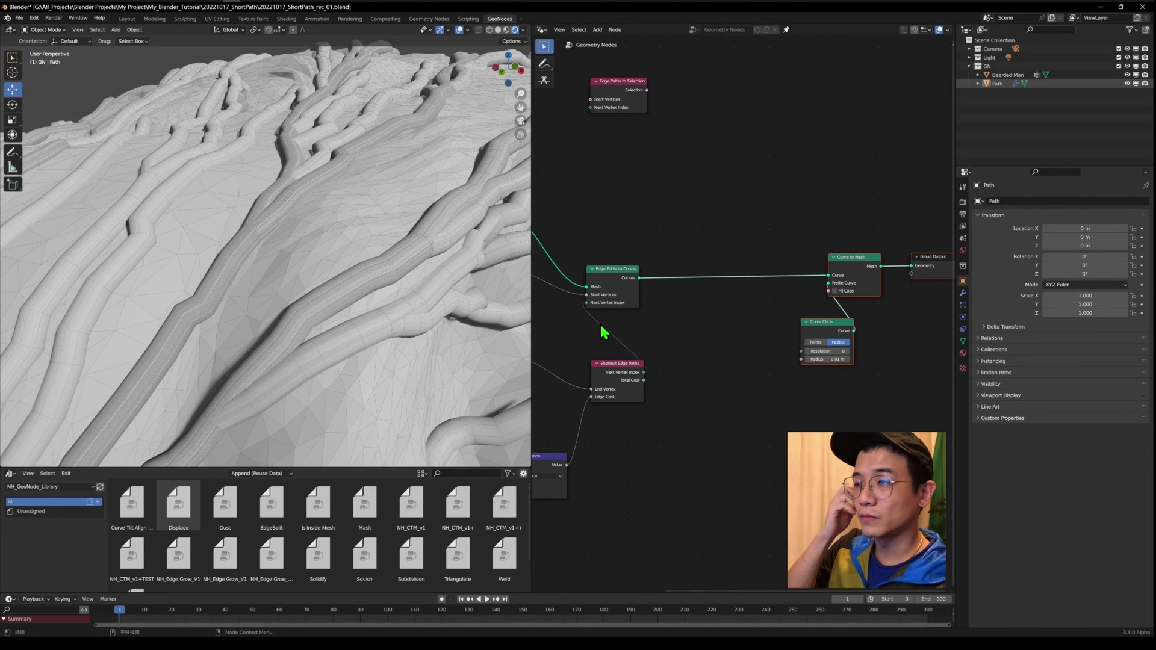
middle_drag(717, 384, 751, 318)
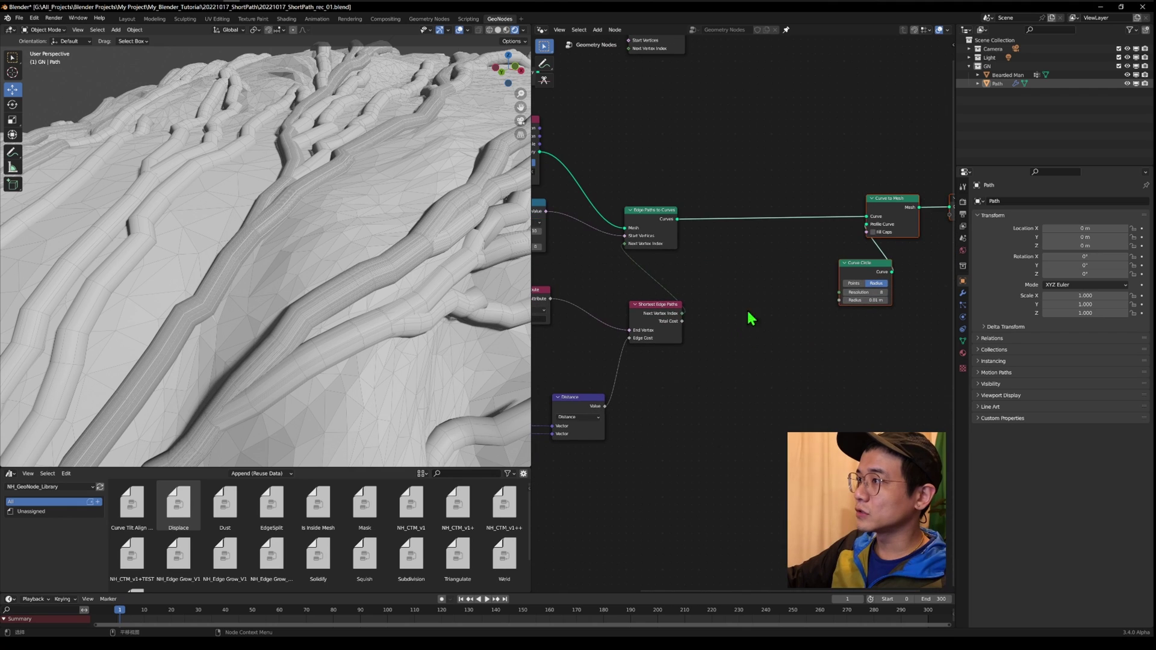
key(shift+a)
text(merge)
key(Return)
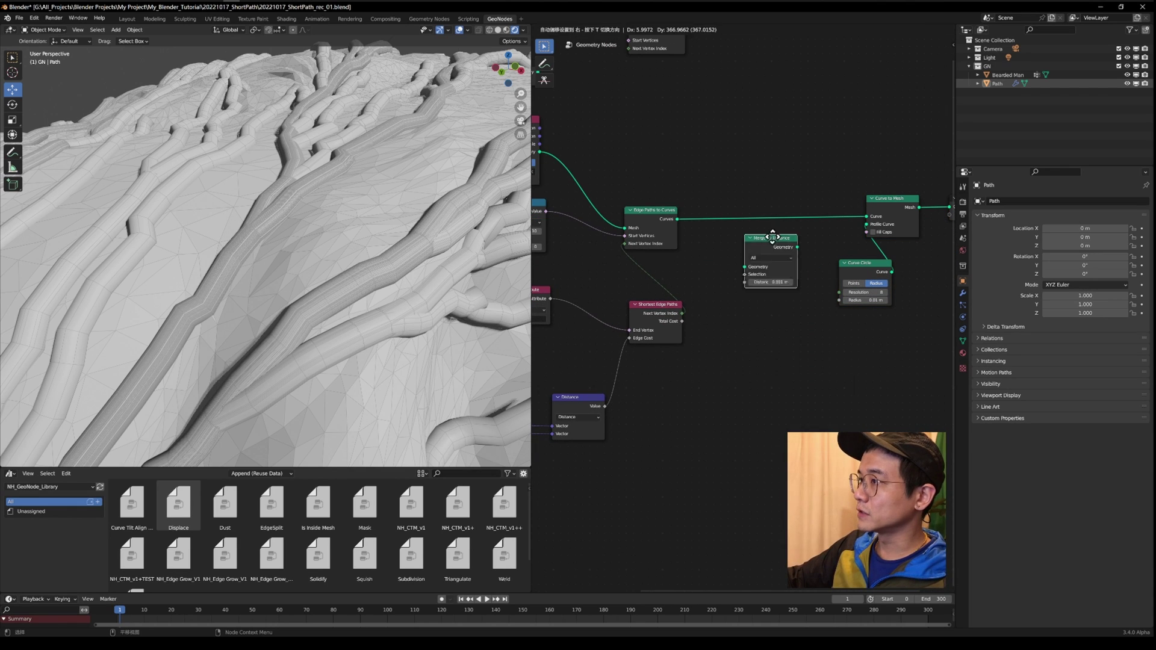
click(777, 244)
scroll(759, 253, up, 2)
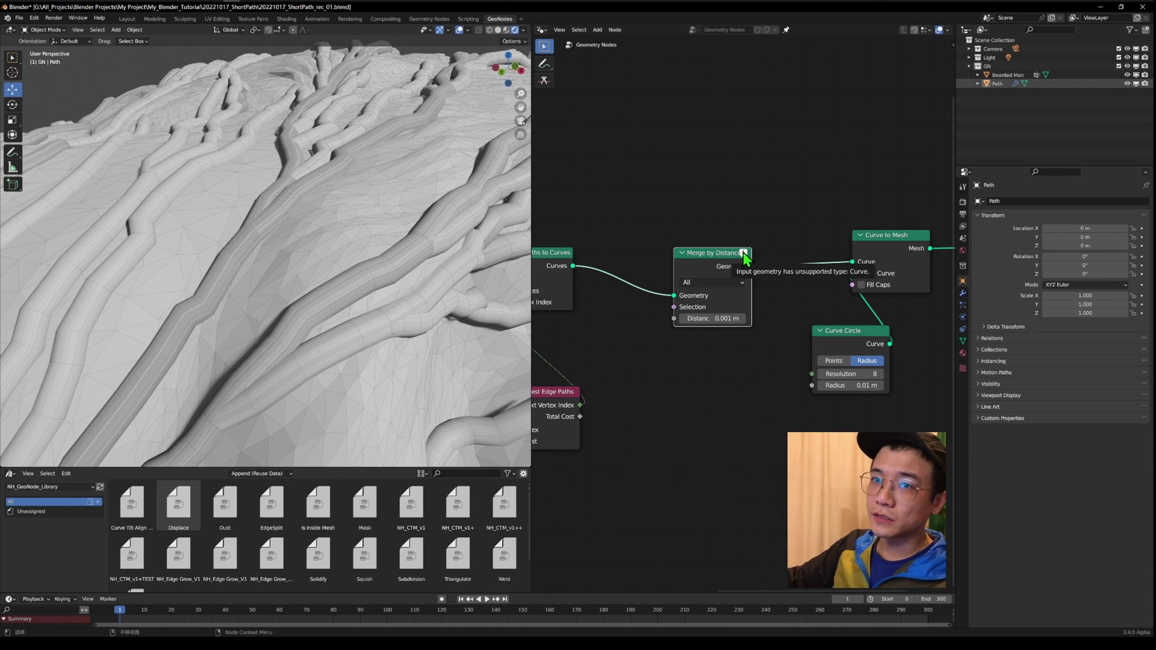
middle_drag(599, 226, 717, 209)
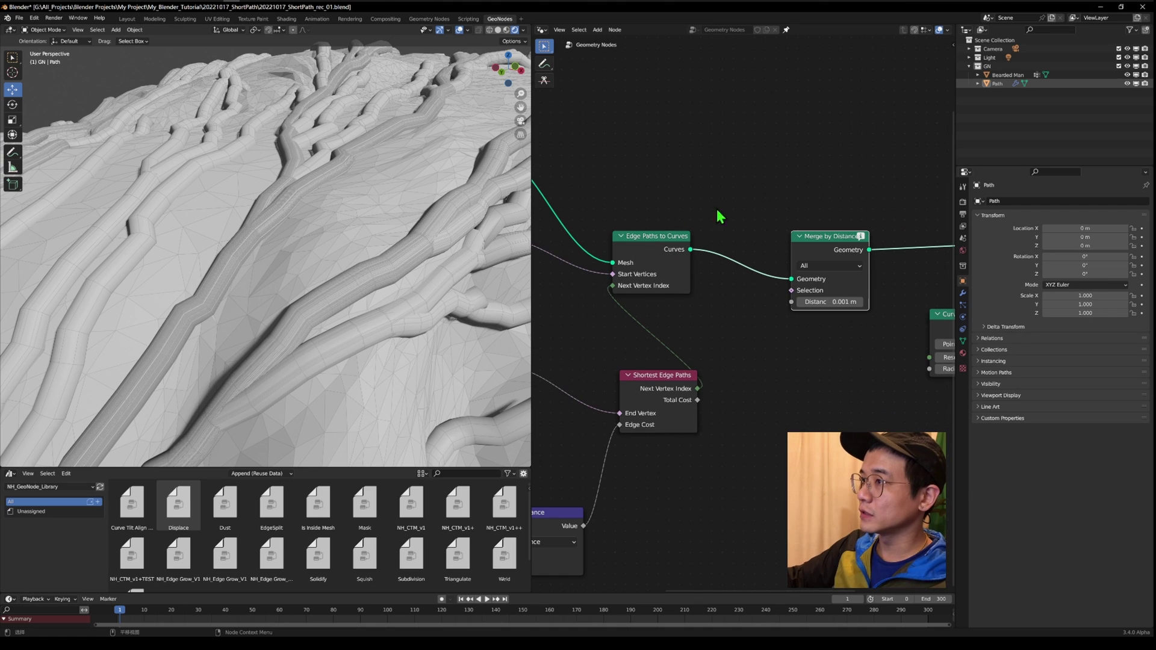
middle_drag(734, 269, 686, 298)
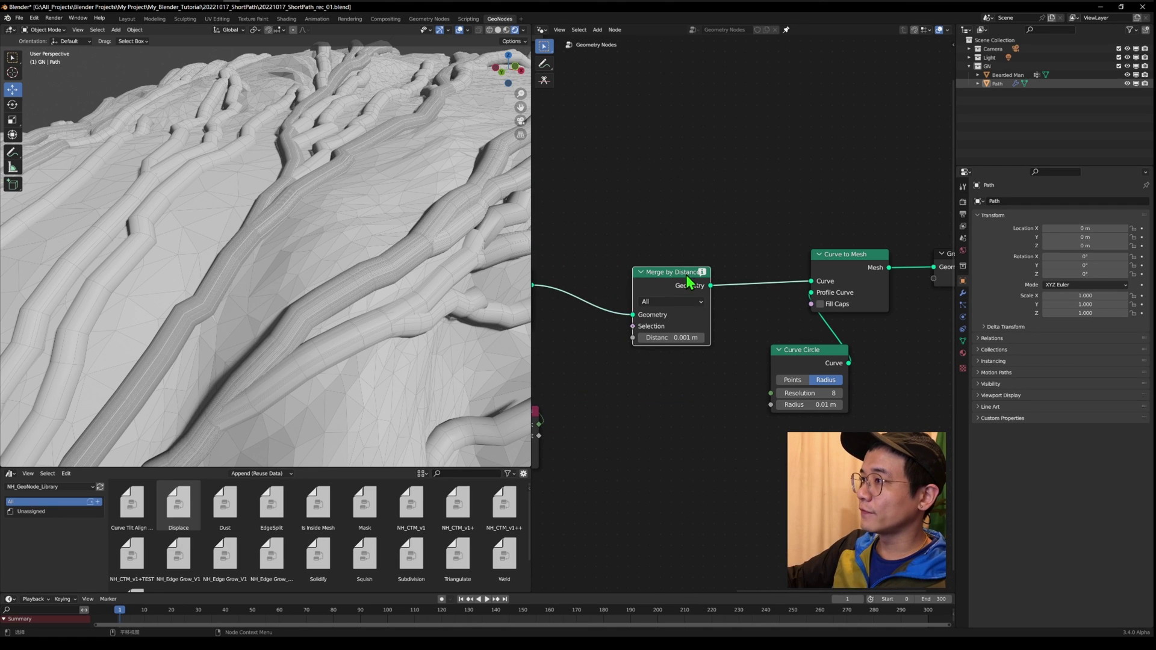
Shift Merge by Distance closer to the final Curve to Mesh and insert another Curve to Mesh node before it
drag(689, 281, 747, 249)
key(shift+a)
click(764, 132)
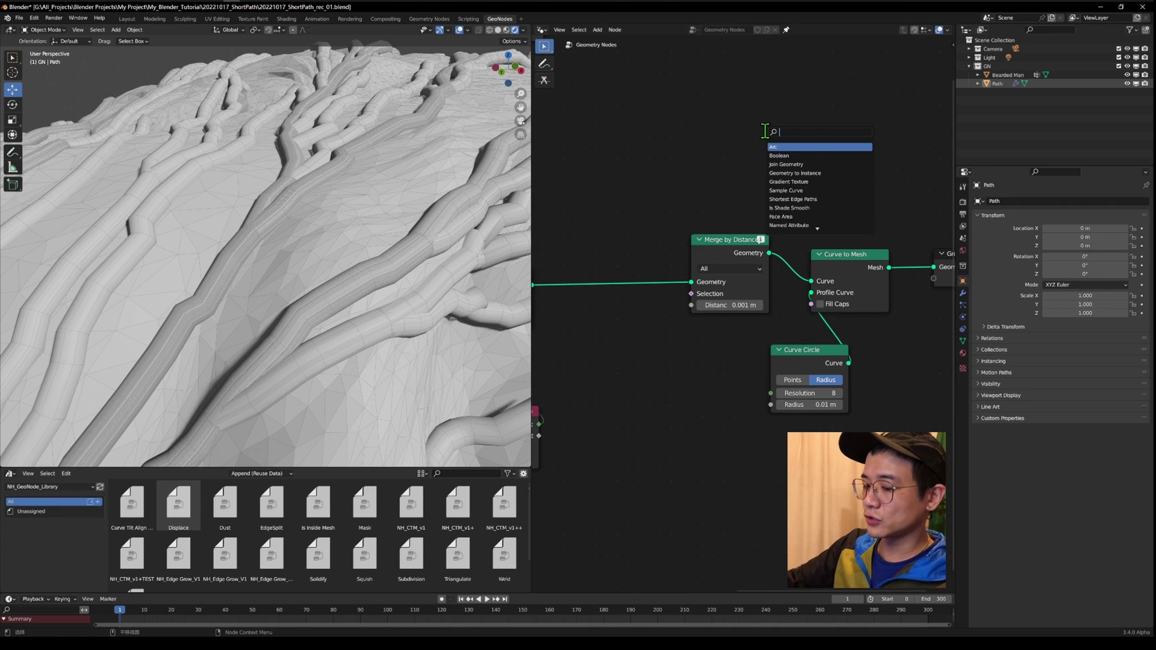
text(ctm)
key(Return)
click(570, 282)
scroll(602, 301, down, 4)
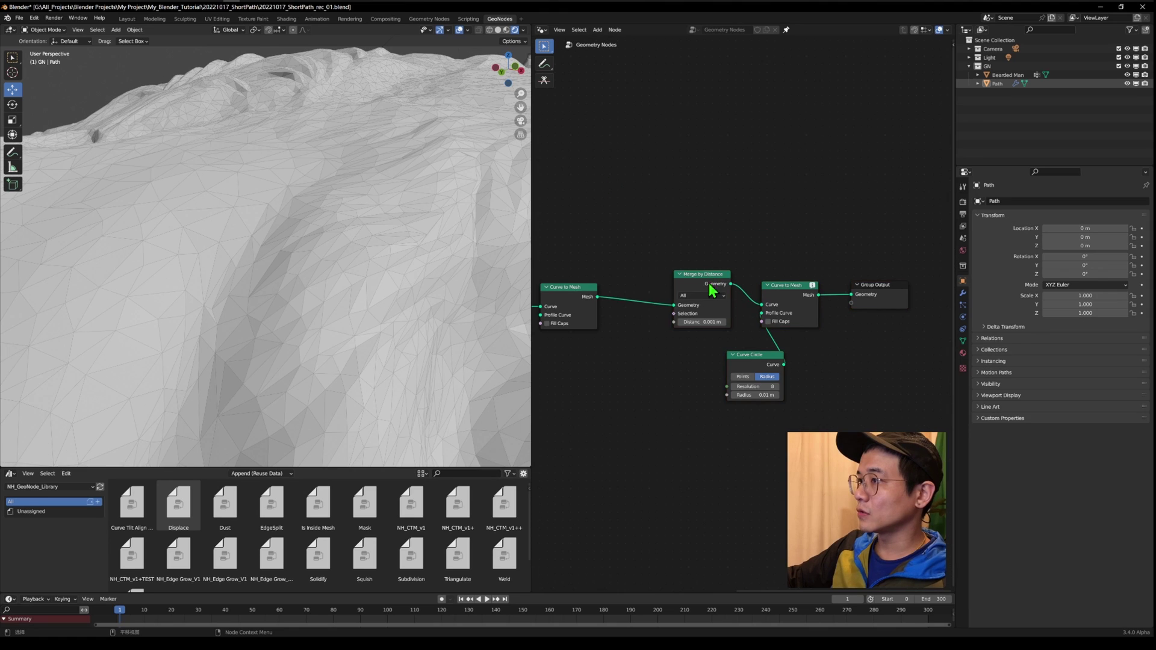
Place Merge by Distance beside the new Curve to Mesh and insert a Mesh to Curve node after it
drag(710, 288, 672, 291)
middle_drag(775, 308, 630, 282)
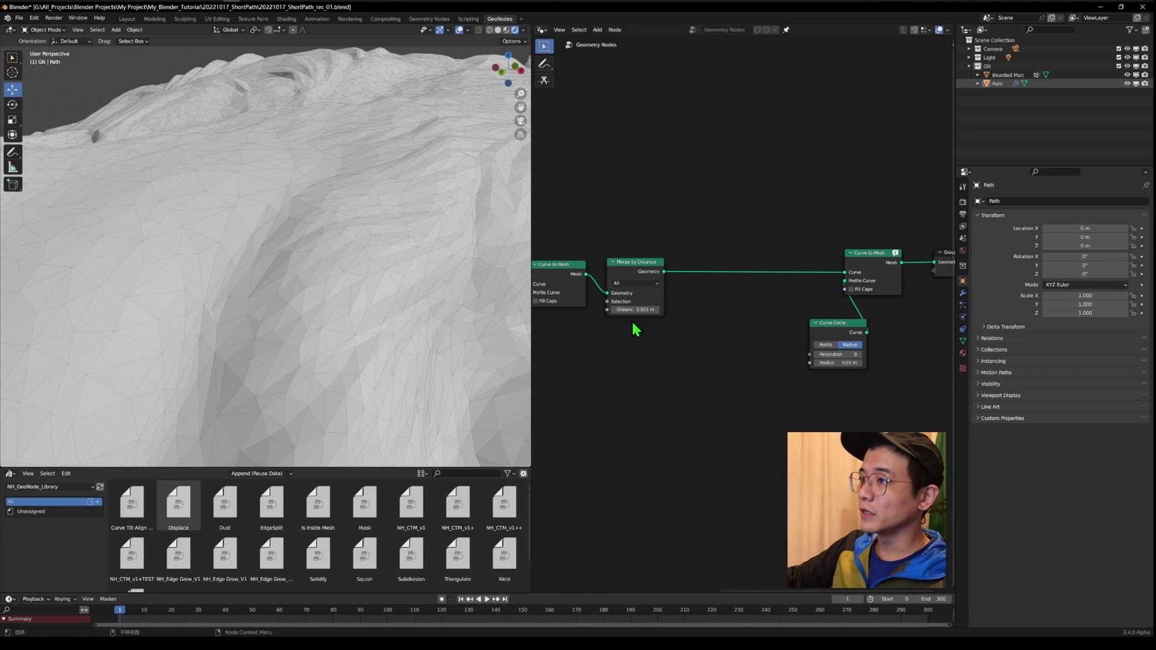
drag(638, 281, 644, 281)
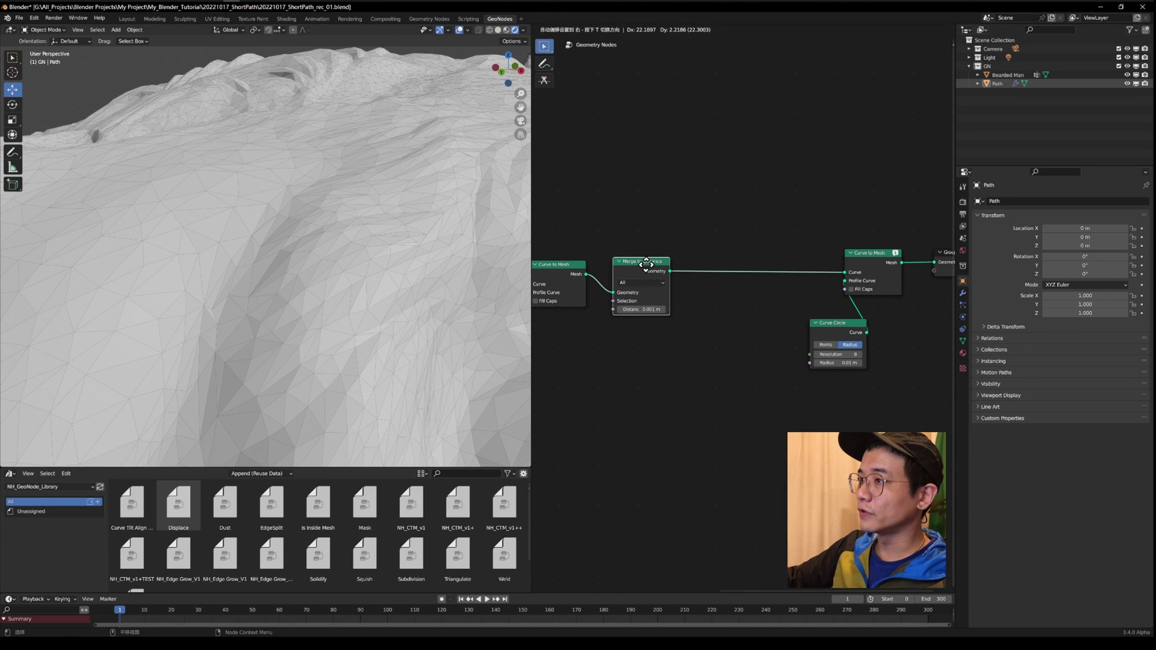
key(shift+a)
click(708, 327)
text(mtc)
click(733, 319)
click(726, 265)
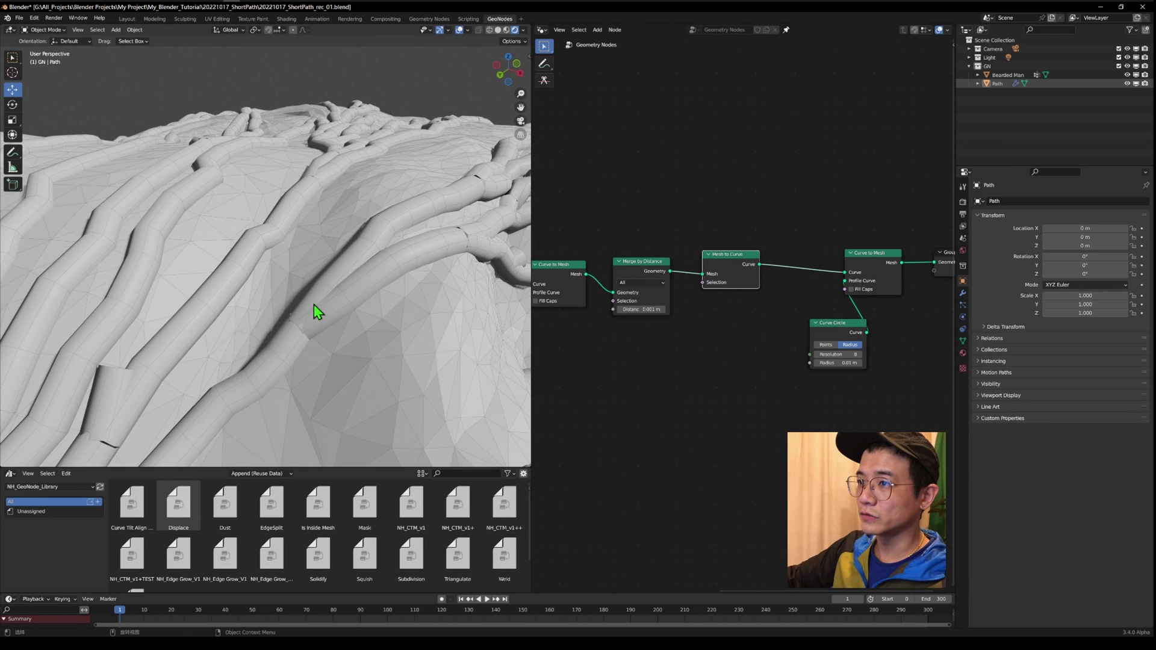
Enable Fill Caps on the final Curve to Mesh and insert a Trim Curve node between it and Mesh to Curve
scroll(326, 274, down, 3)
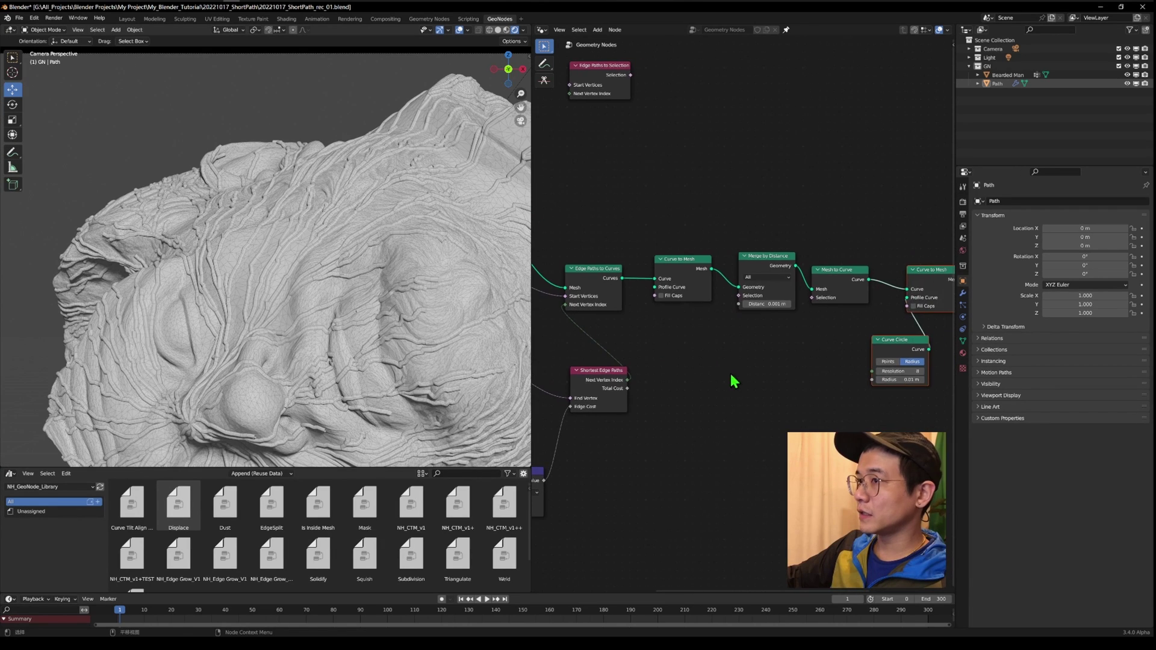
key(shift+a)
click(759, 186)
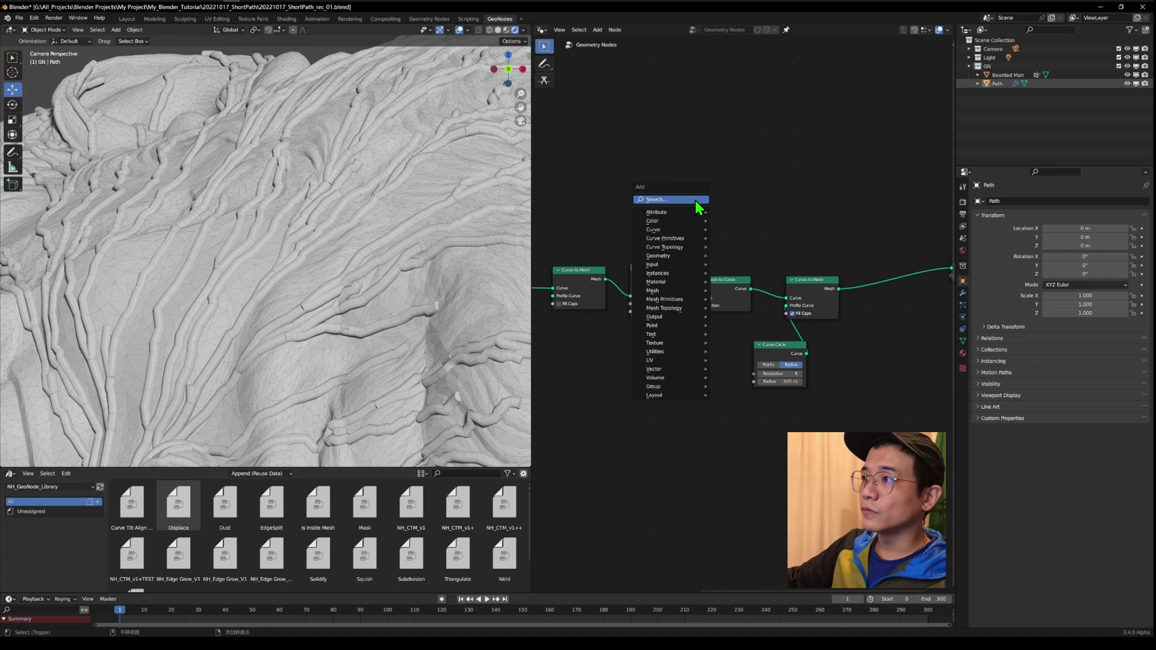
text(tc)
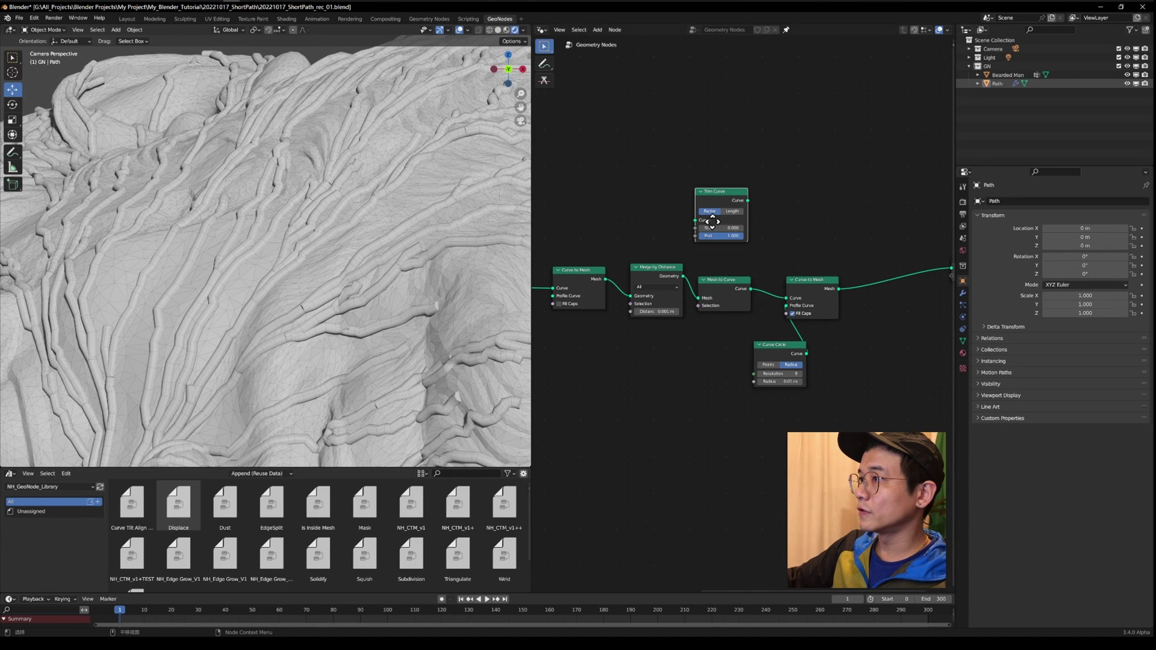
key(Return)
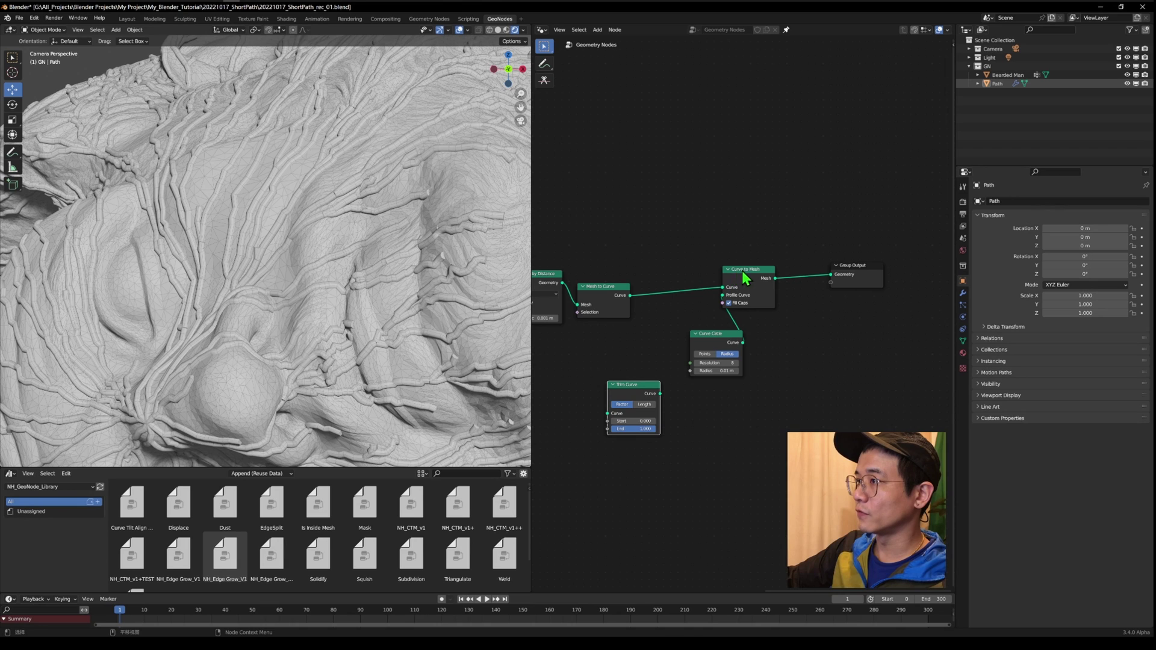
drag(704, 235, 843, 349)
drag(753, 272, 807, 277)
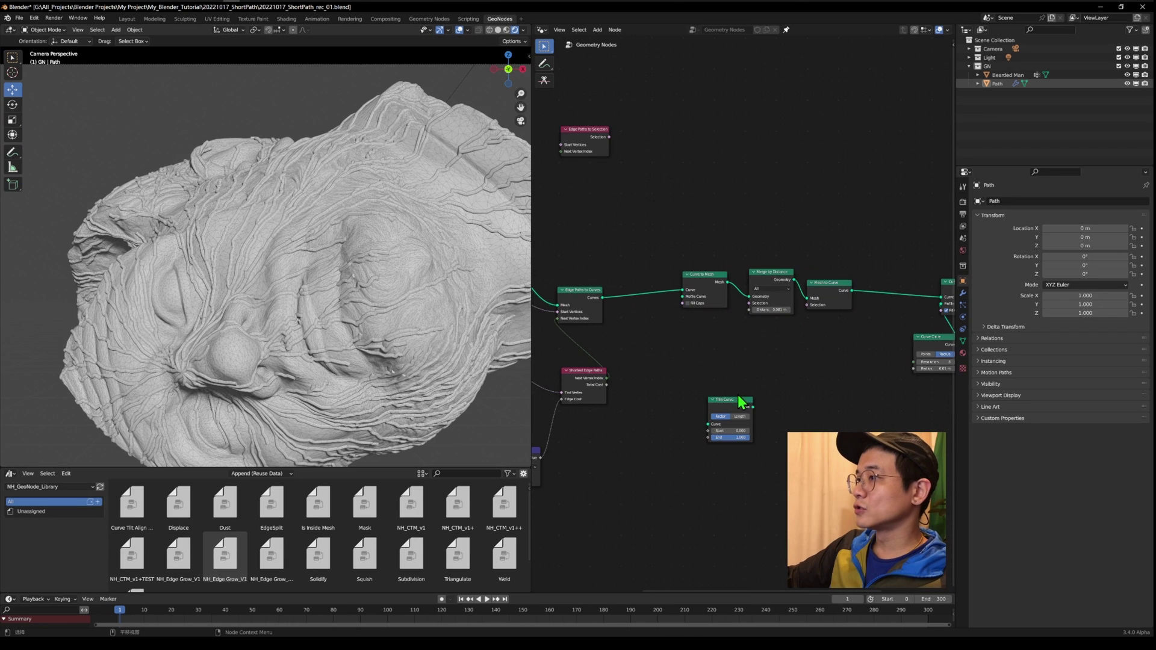
drag(738, 406, 891, 299)
middle_drag(832, 368, 784, 377)
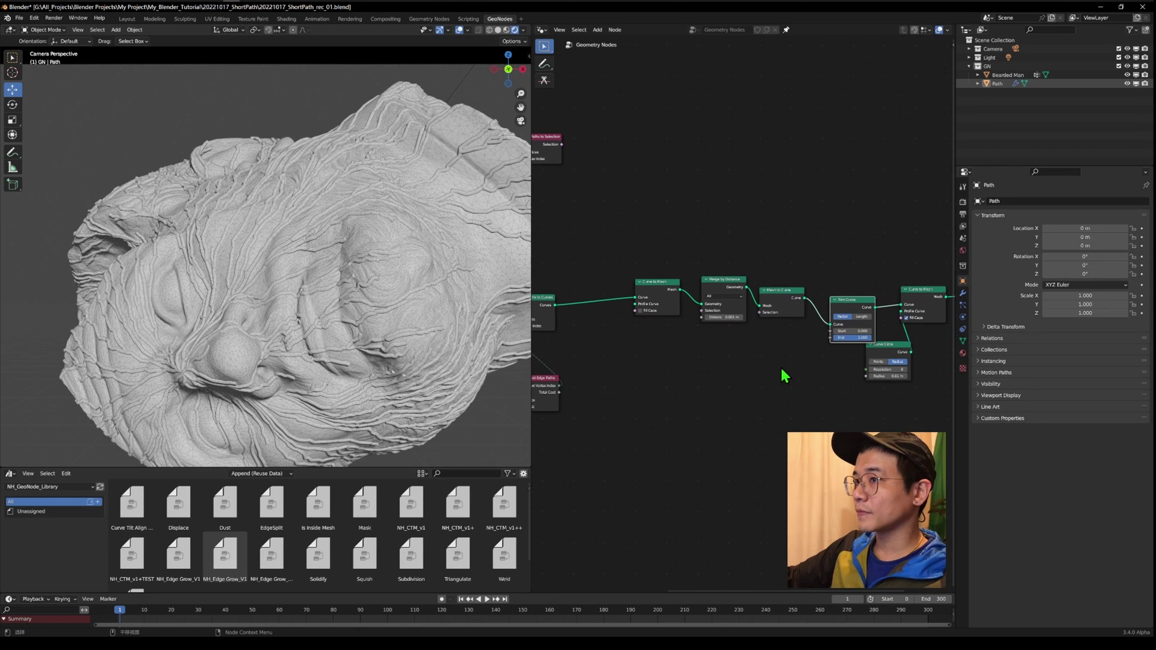
Test different Start factors on Trim Curve, return Start to 0, and check how the tubes are segmented
drag(842, 332, 936, 331)
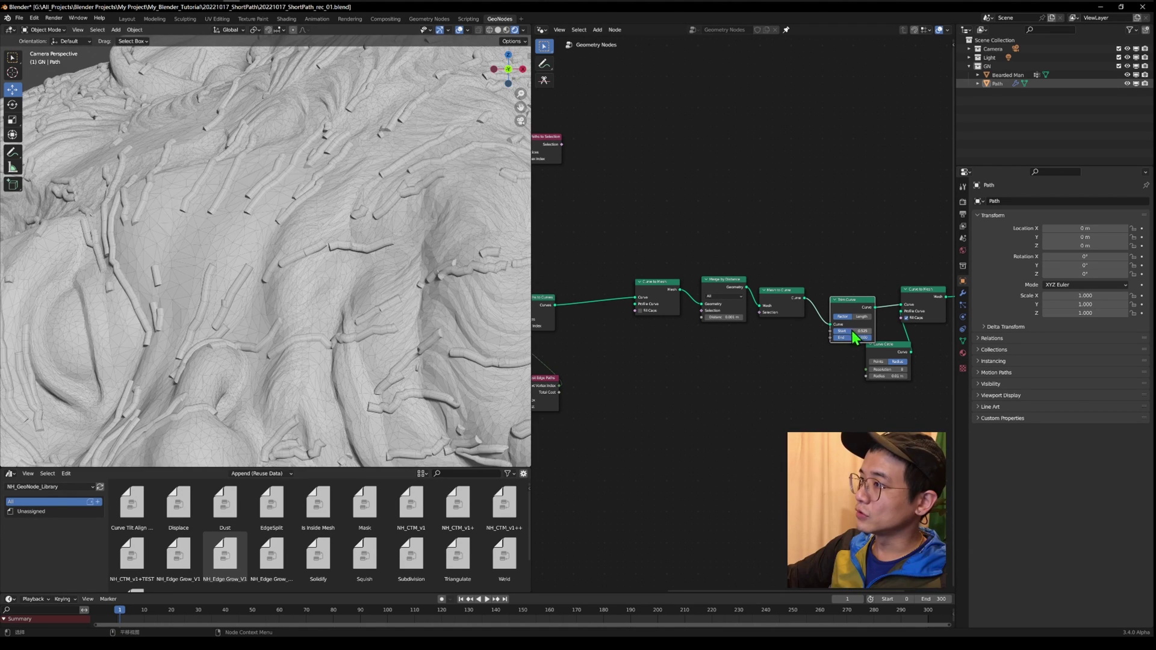
drag(852, 331, 857, 331)
drag(783, 331, 753, 330)
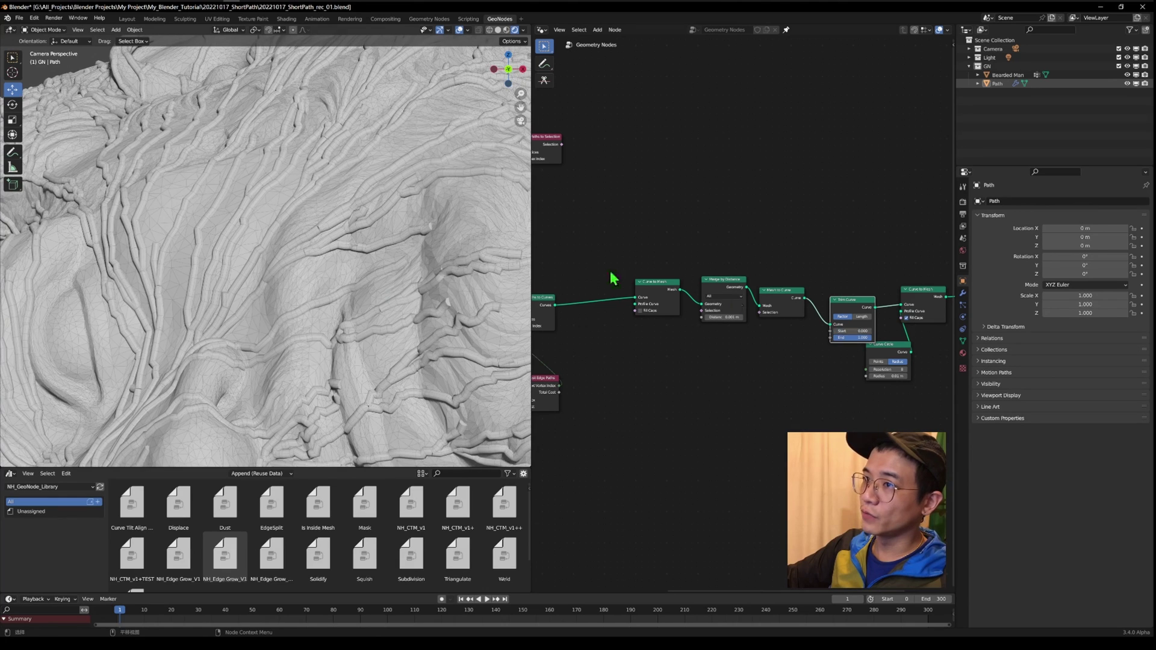
scroll(391, 247, up, 3)
scroll(348, 228, down, 3)
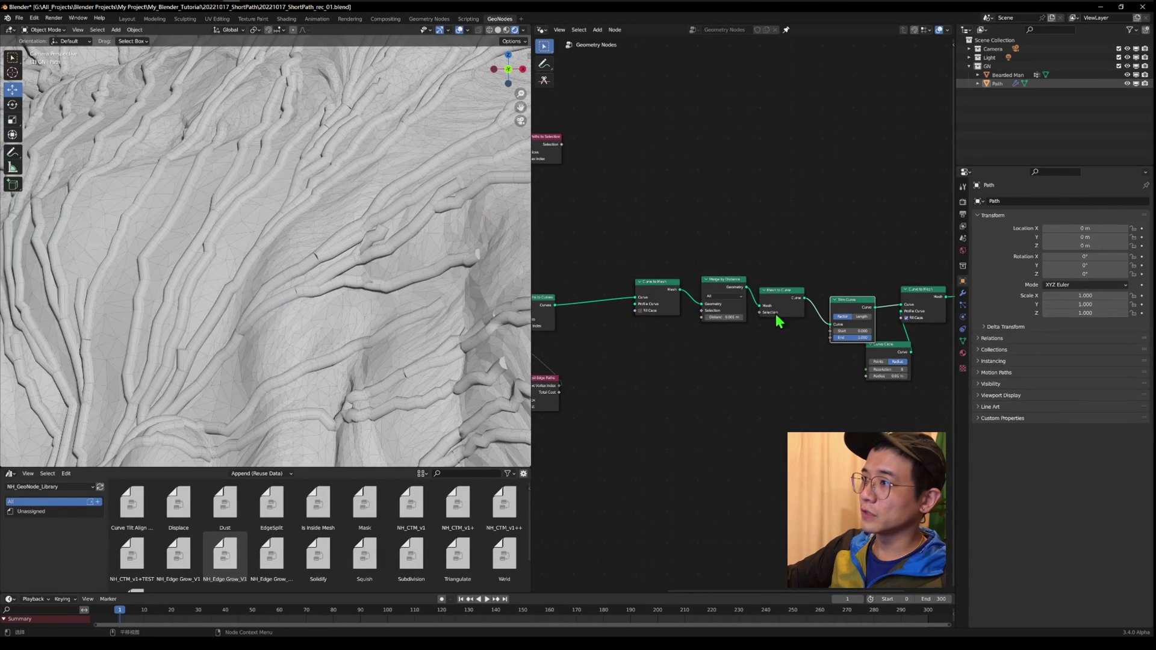
Link Mesh to Curve directly to the final Curve to Mesh and insert Trim Curve right after Edge Paths to Curves
drag(806, 298, 896, 306)
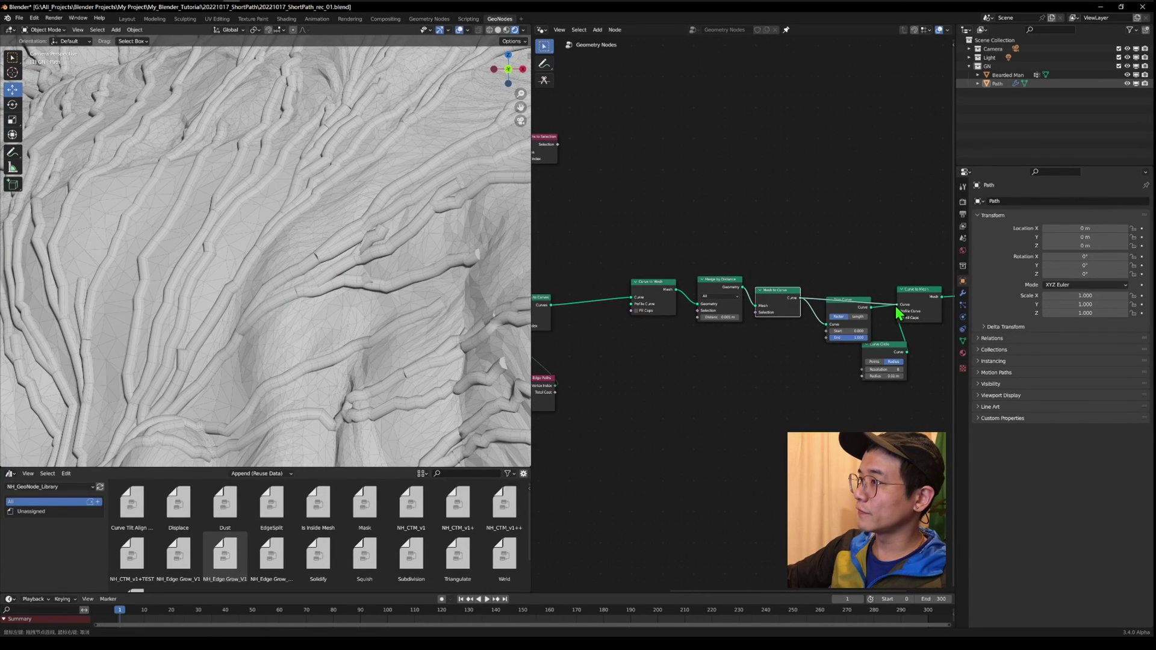
drag(825, 327, 582, 315)
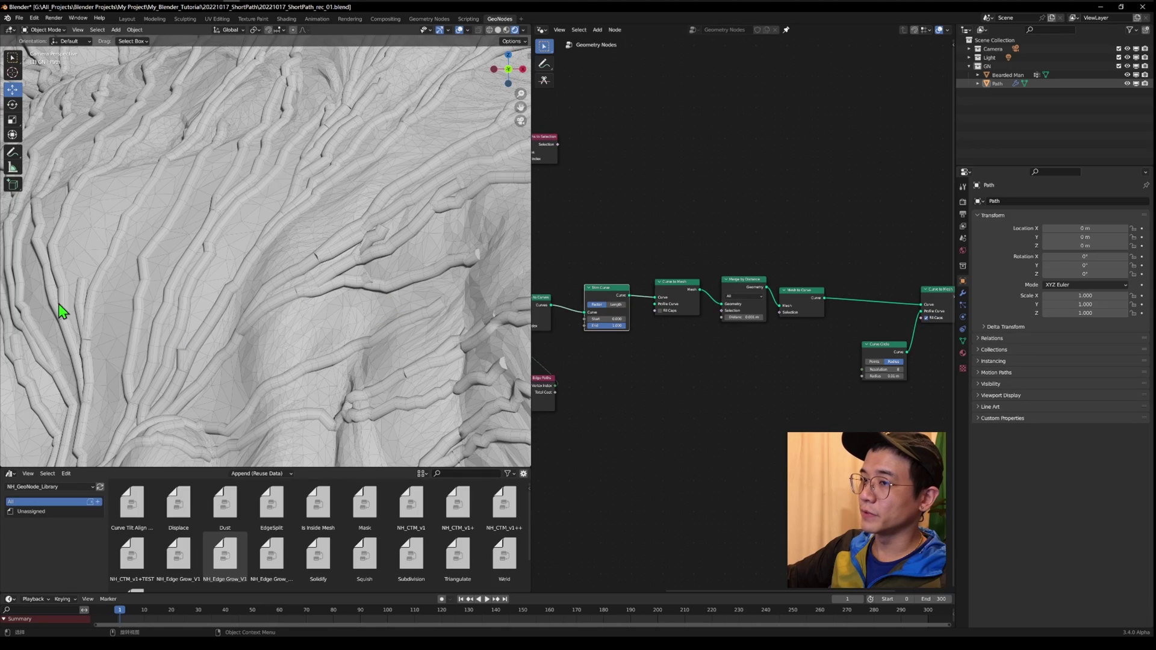
scroll(494, 383, down, 5)
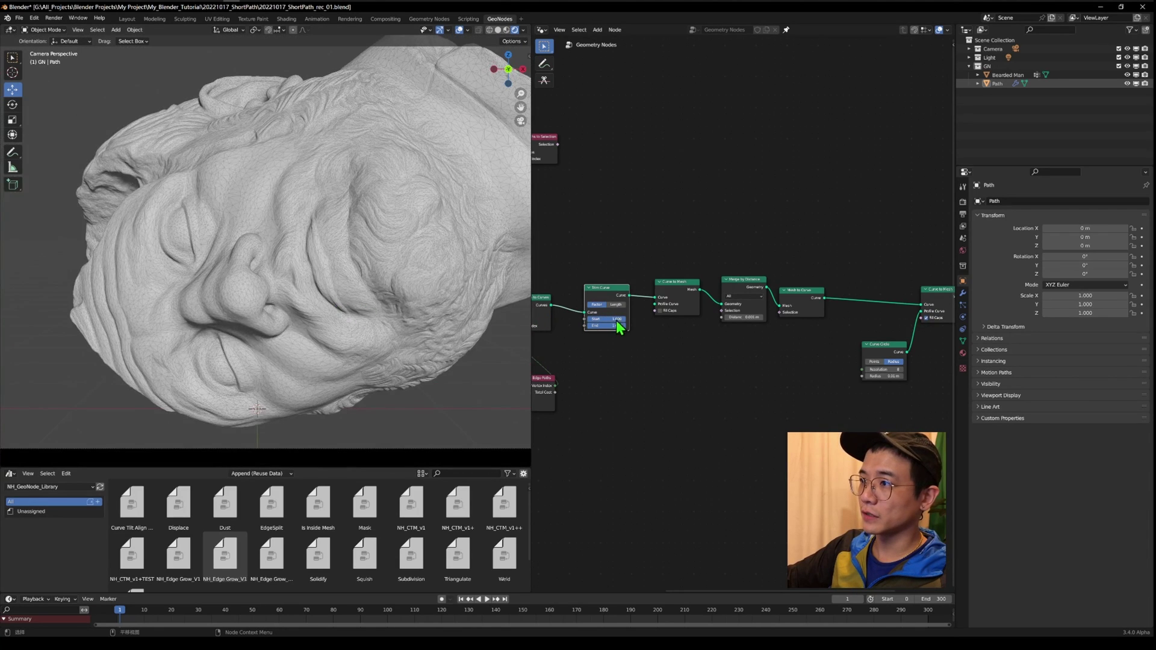
Try Trim Curve Start factors such as 0.232 and 0.779, inspecting how the tubes retract toward their shared end point
drag(617, 320, 575, 320)
scroll(642, 348, up, 2)
middle_drag(642, 349, 903, 365)
scroll(379, 382, up, 3)
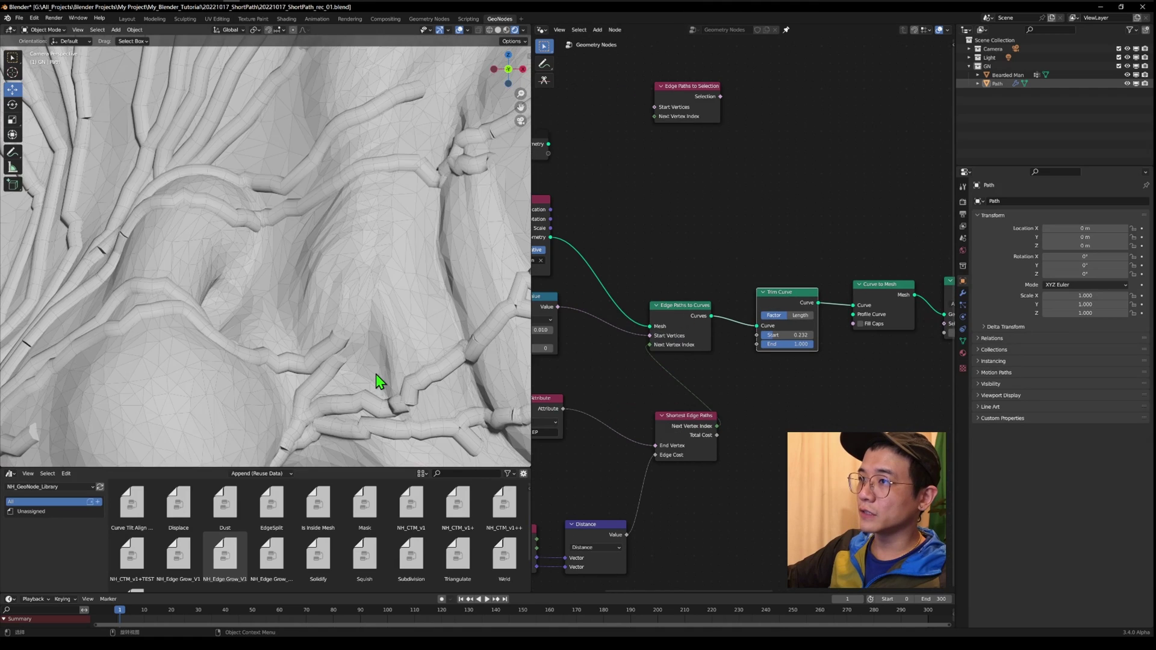
scroll(359, 251, up, 4)
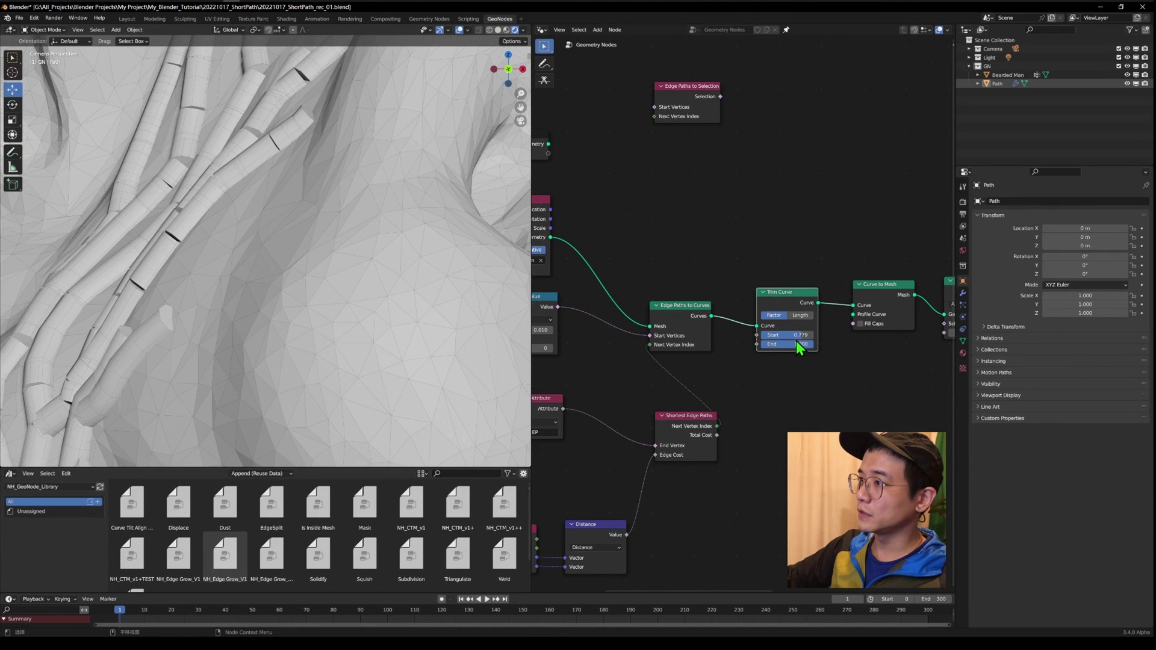
drag(795, 335, 837, 335)
shift+middle_drag(145, 451, 224, 333)
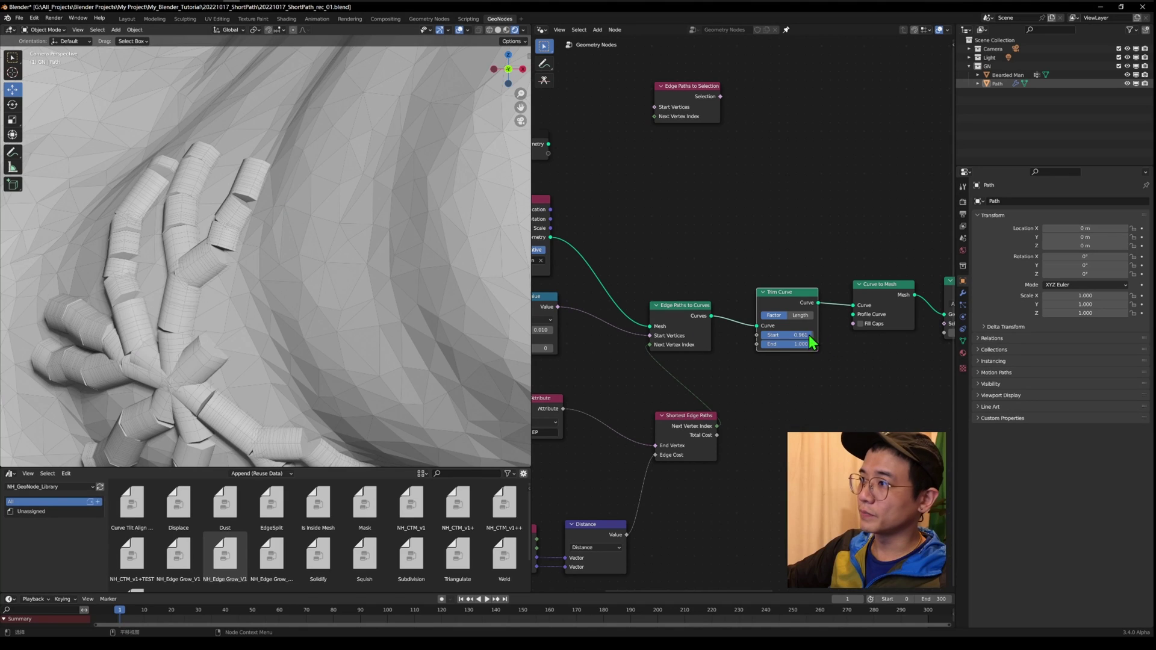
drag(799, 335, 748, 335)
Move the node chain from Trim Curve through Group Output away from Edge Paths to Curves to free space between them
scroll(787, 339, down, 14)
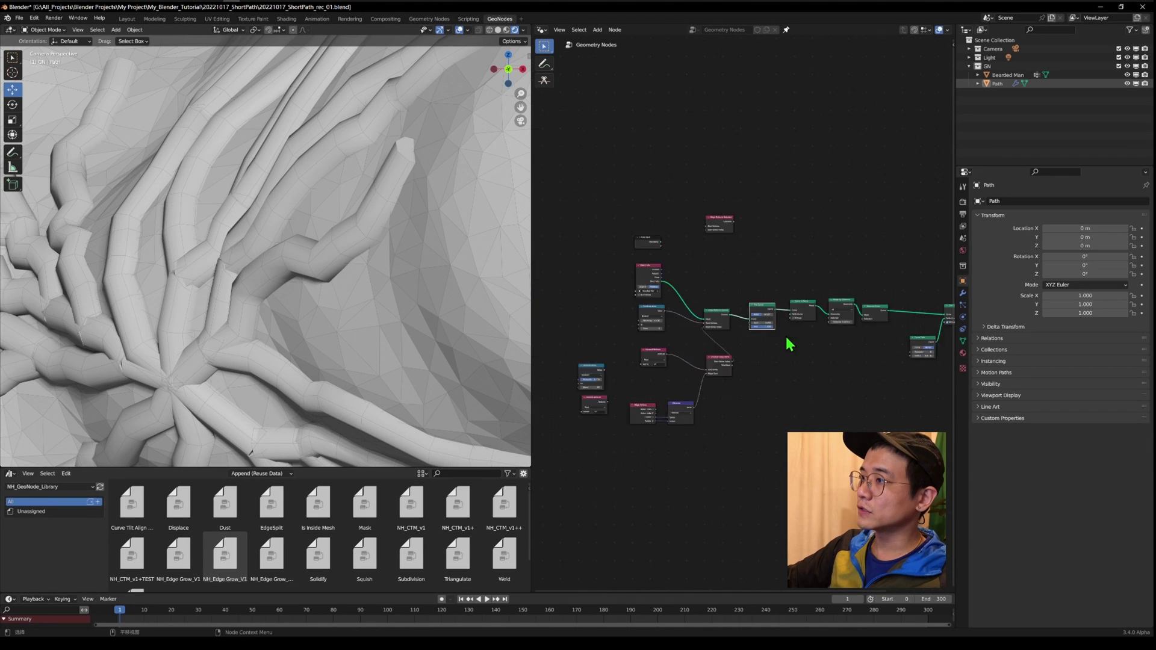
middle_drag(931, 343, 885, 348)
drag(872, 353, 705, 282)
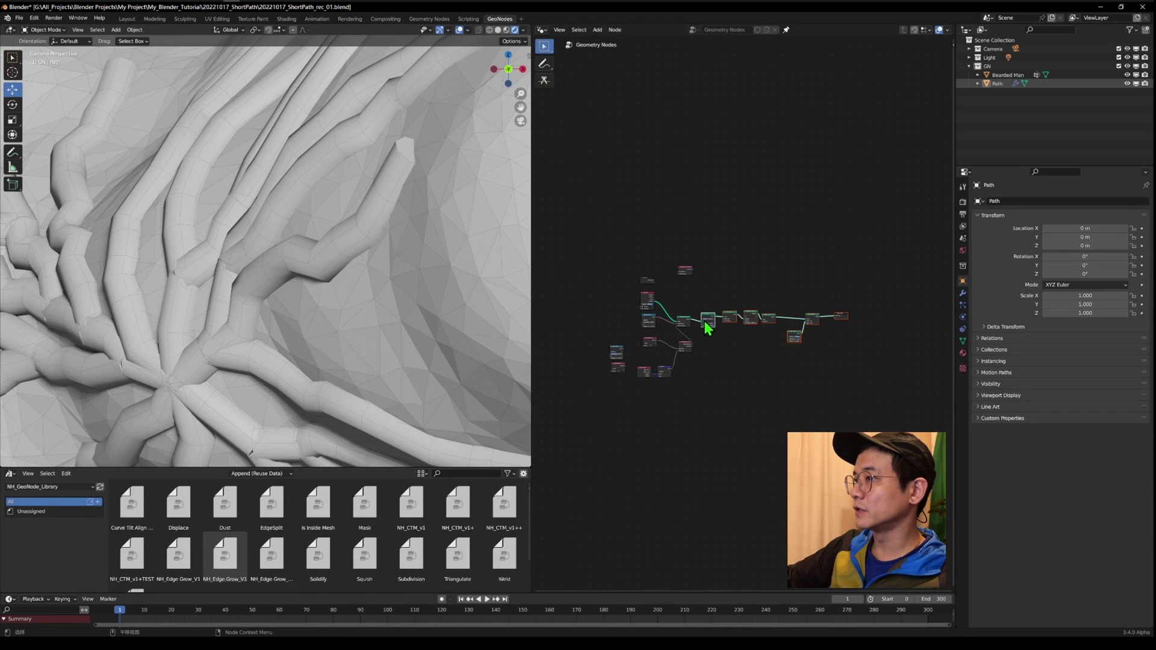
drag(707, 328, 755, 313)
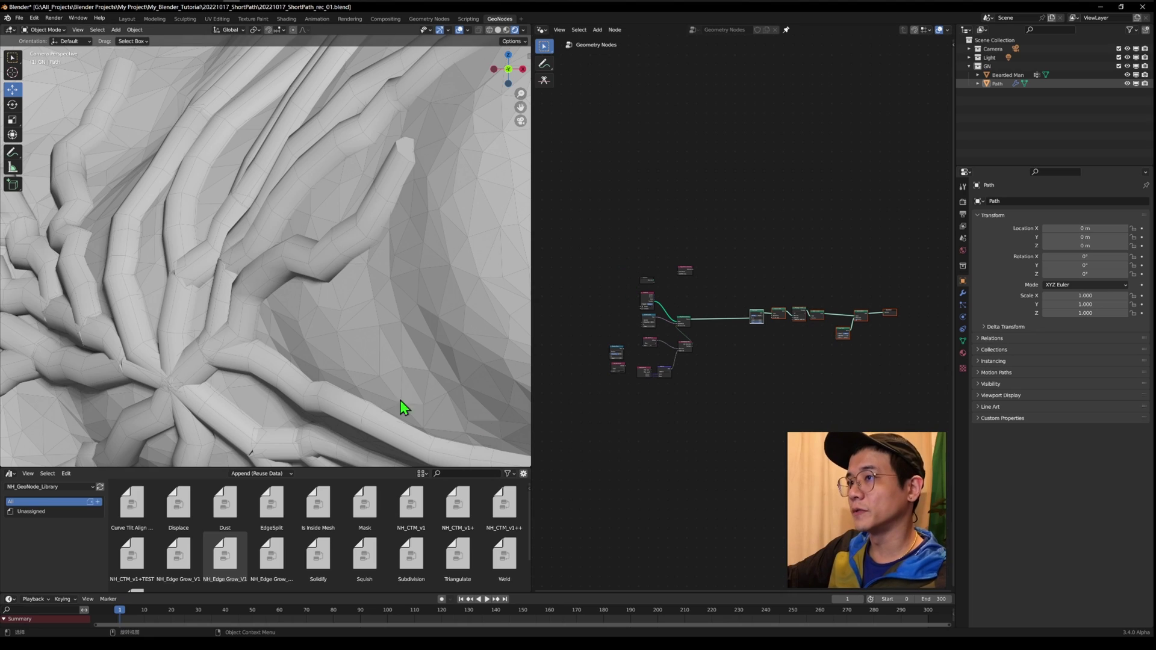
Examine the merged path tubes across the head from close-up to the full face
scroll(321, 236, down, 15)
scroll(384, 298, up, 10)
shift+middle_drag(334, 227, 357, 233)
scroll(386, 277, down, 3)
scroll(241, 271, up, 4)
scroll(285, 387, down, 6)
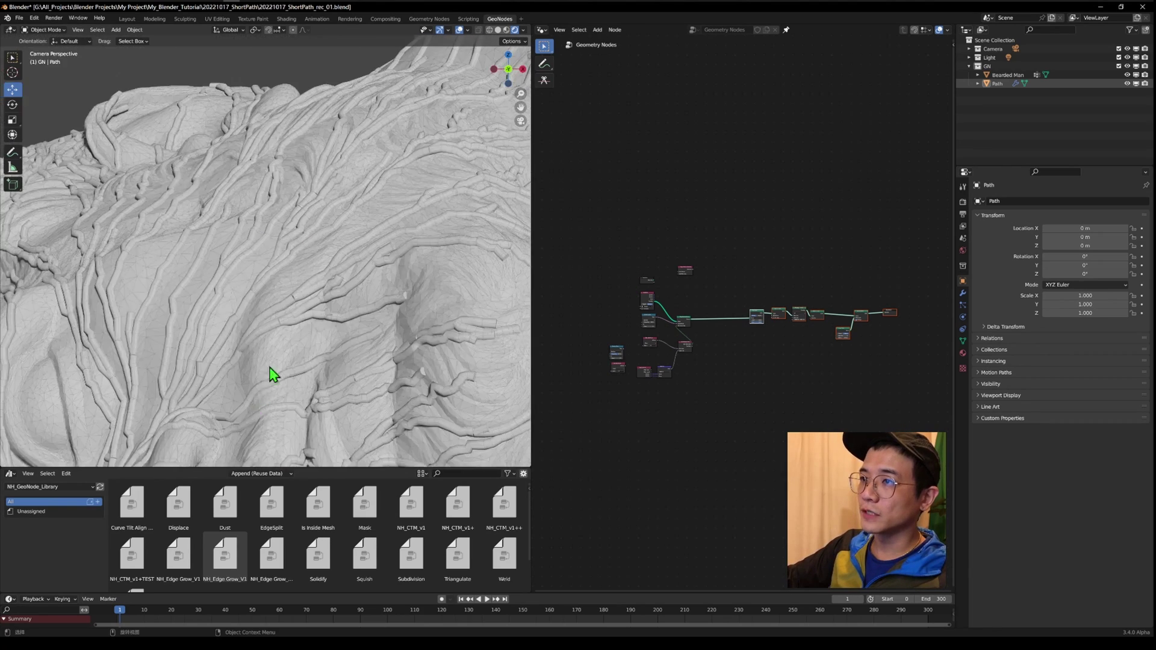
scroll(270, 368, down, 5)
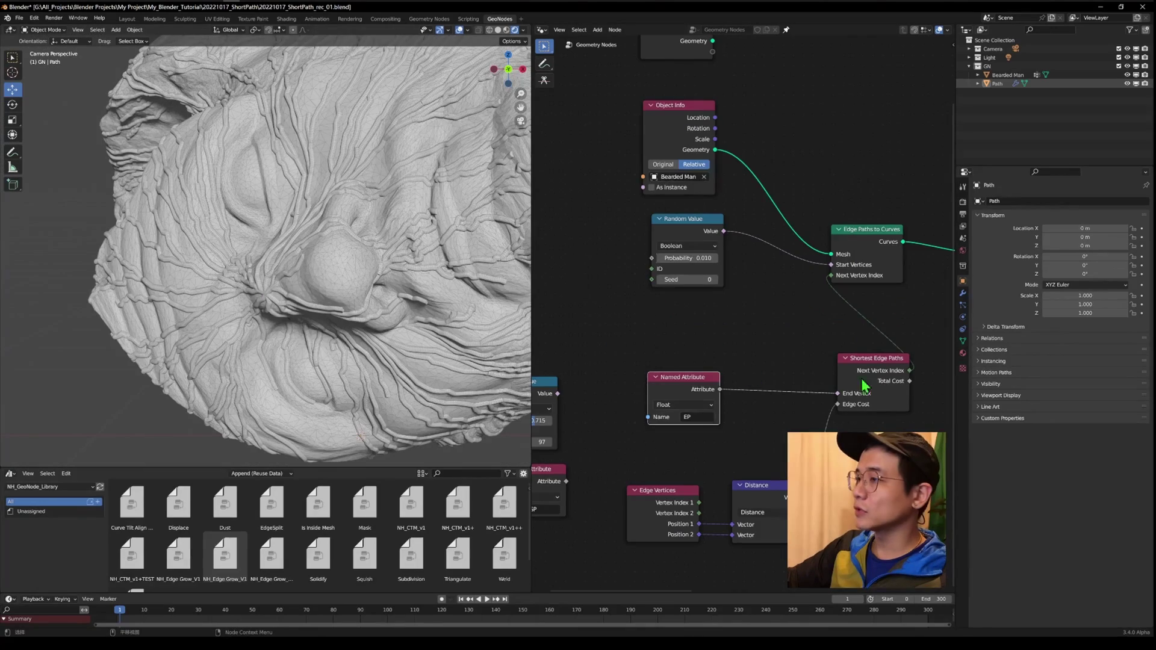
Add a vertex in Bearded Man's beard area to the EP vertex group to create another path end point
click(1021, 76)
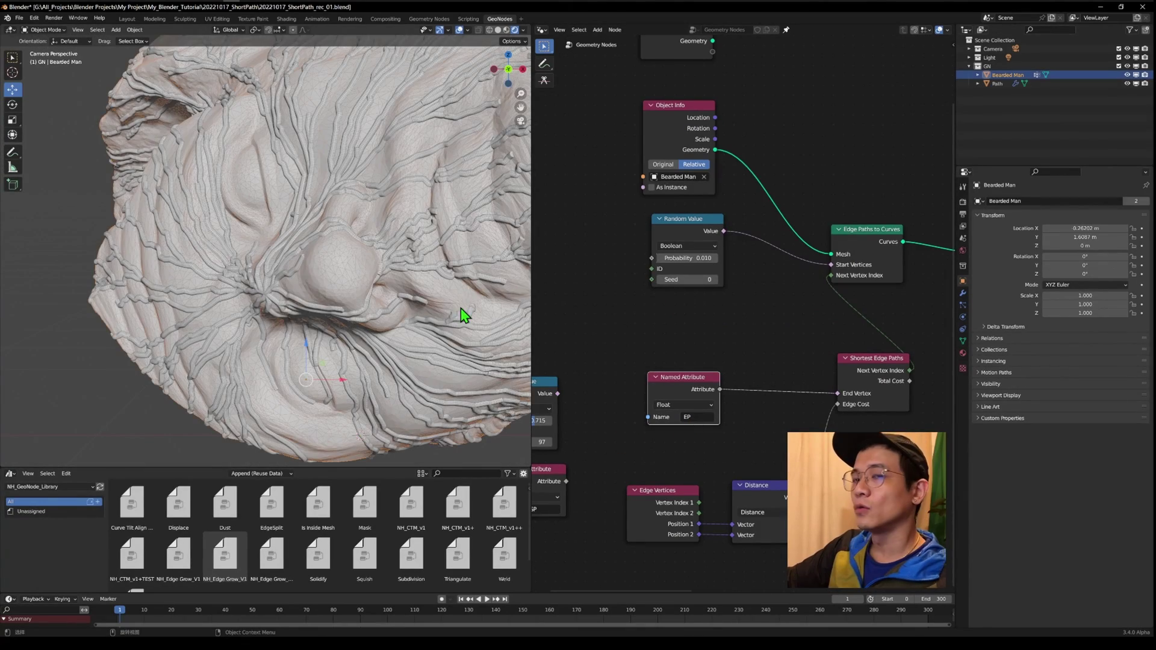
key(Tab)
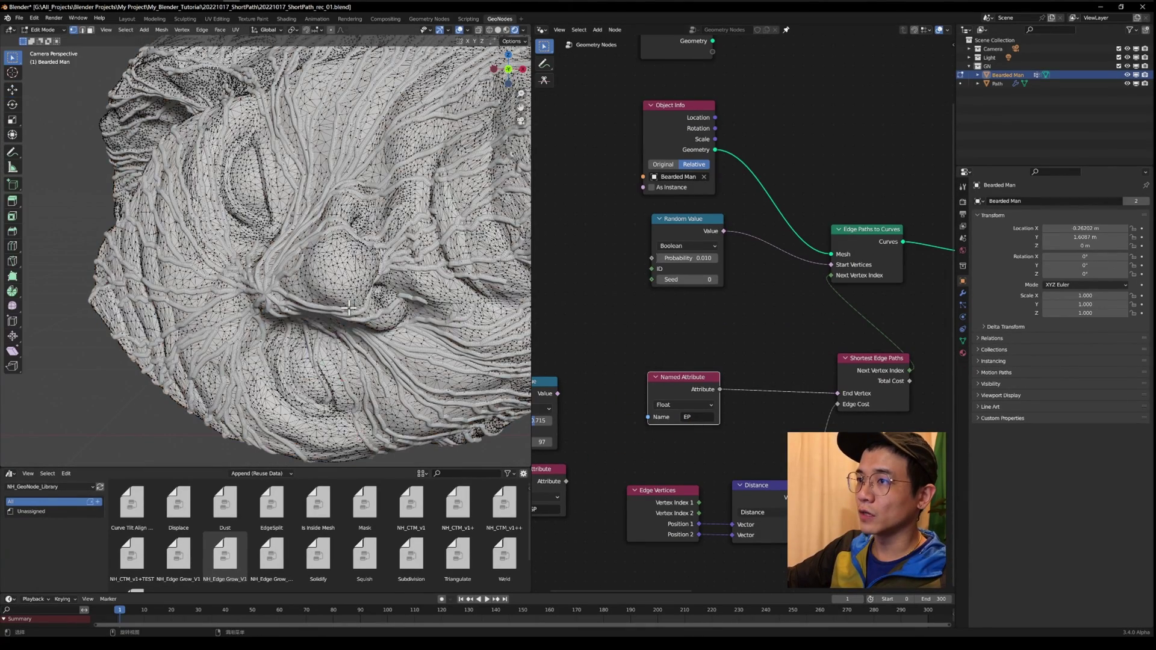
shift+middle_drag(342, 306, 264, 216)
scroll(311, 304, up, 5)
scroll(268, 217, up, 3)
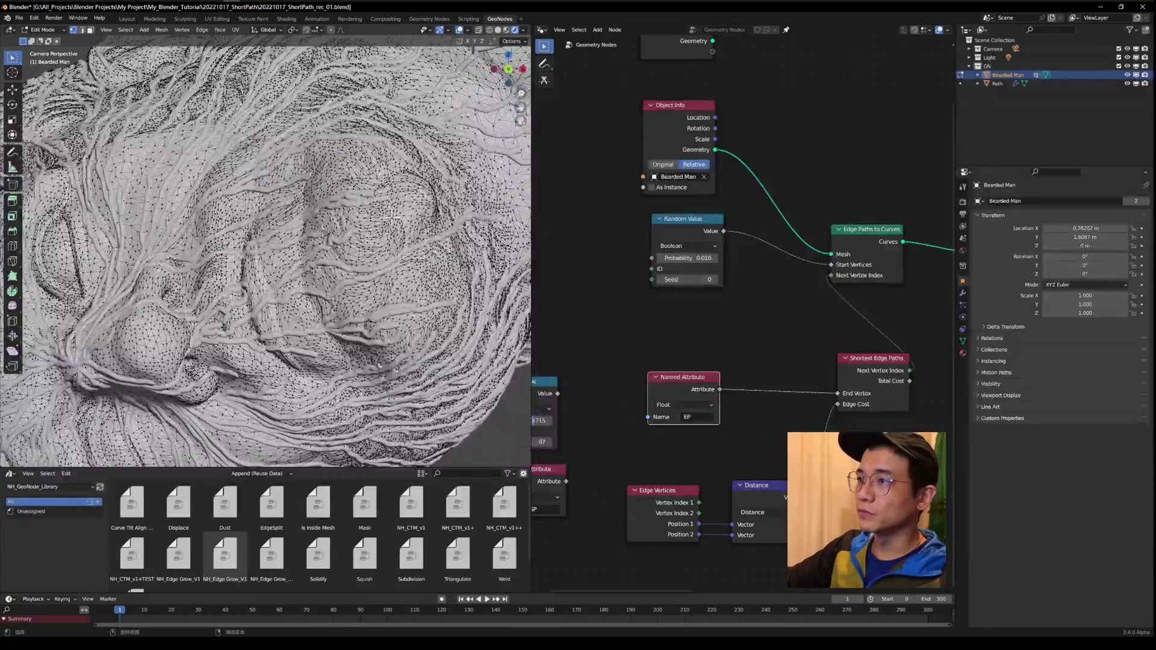
scroll(390, 201, up, 4)
click(963, 340)
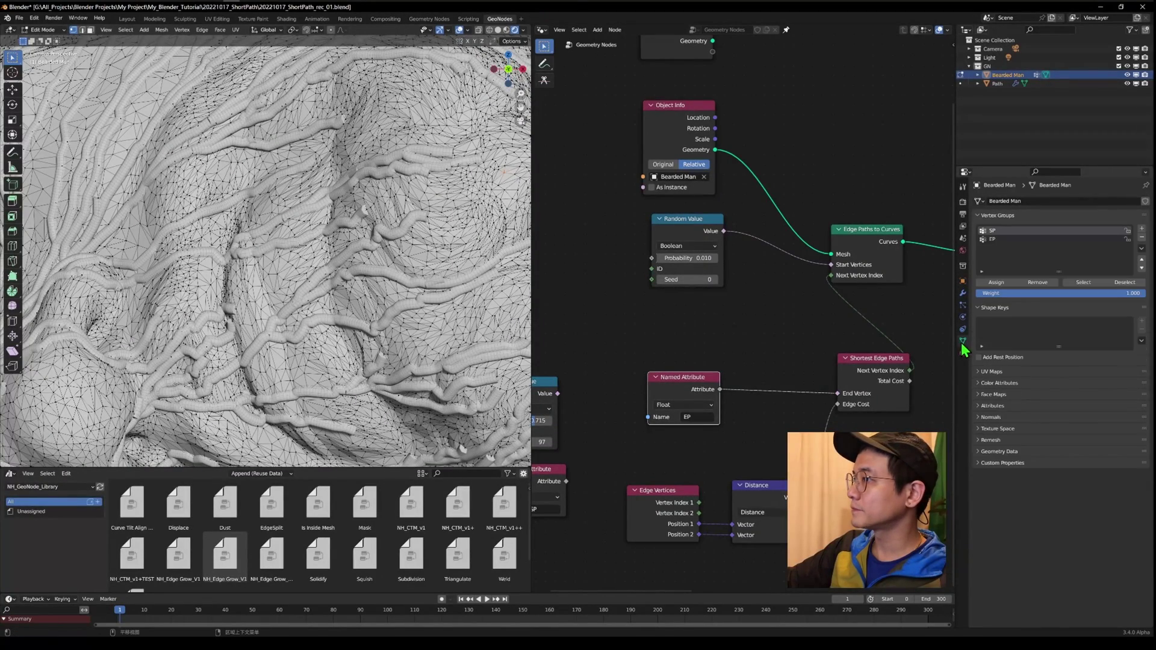
click(997, 240)
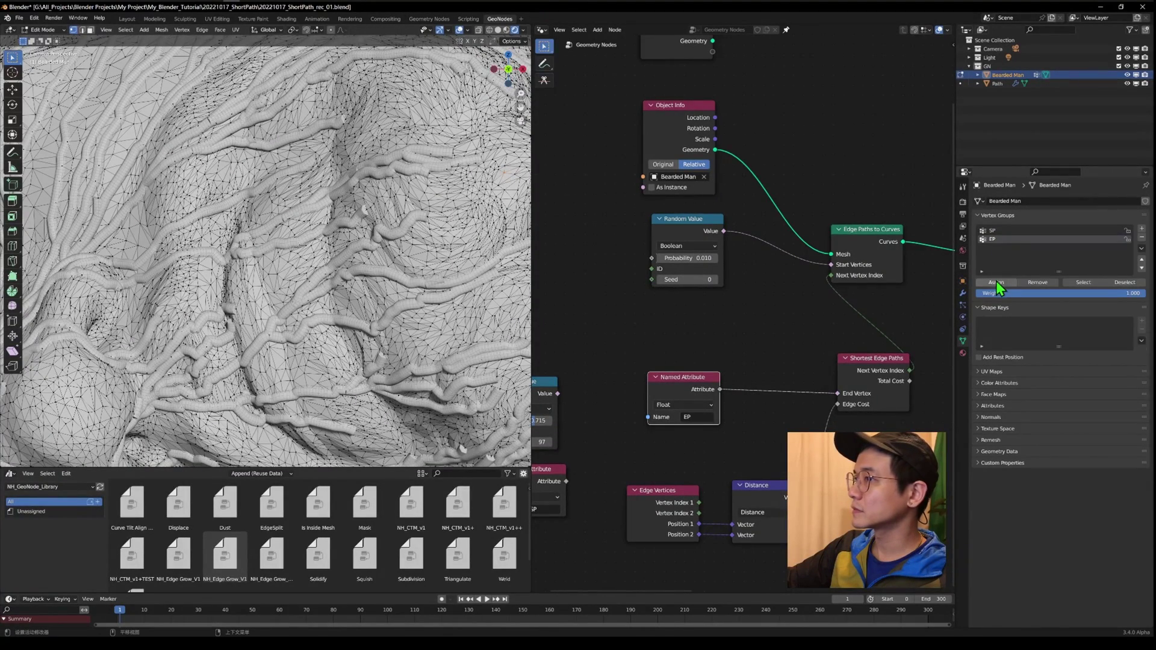
click(996, 281)
Assign another vertex on the opposite cheek to the EP group and return Bearded Man to Object Mode
scroll(352, 320, down, 3)
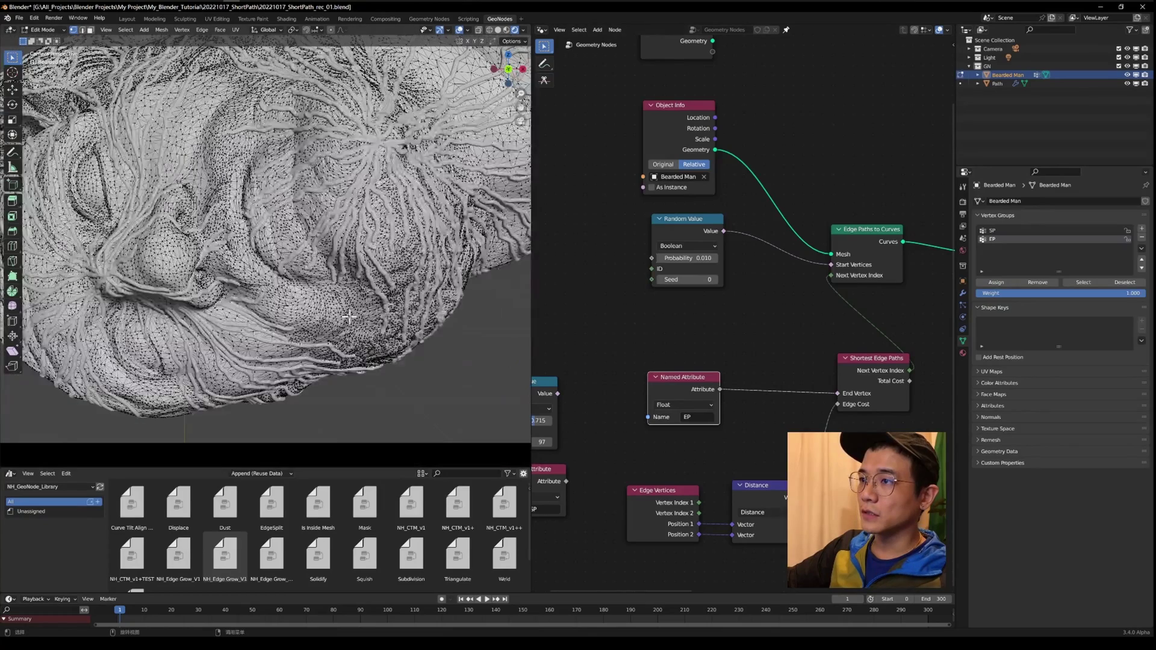
scroll(353, 319, up, 5)
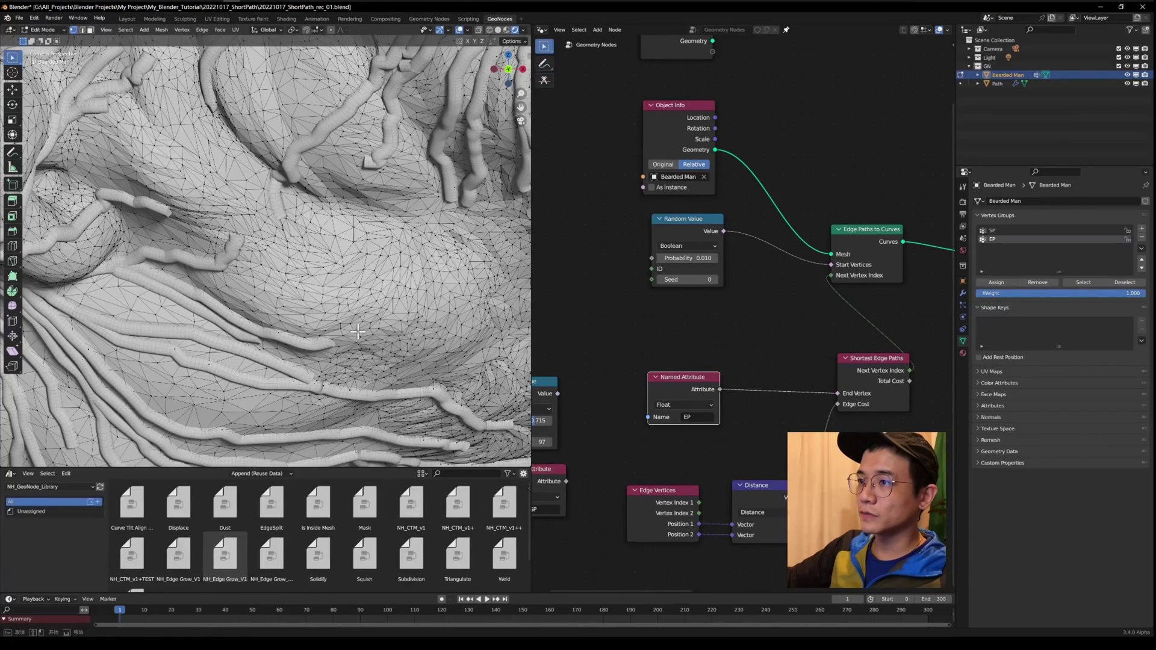
click(998, 284)
scroll(443, 304, down, 6)
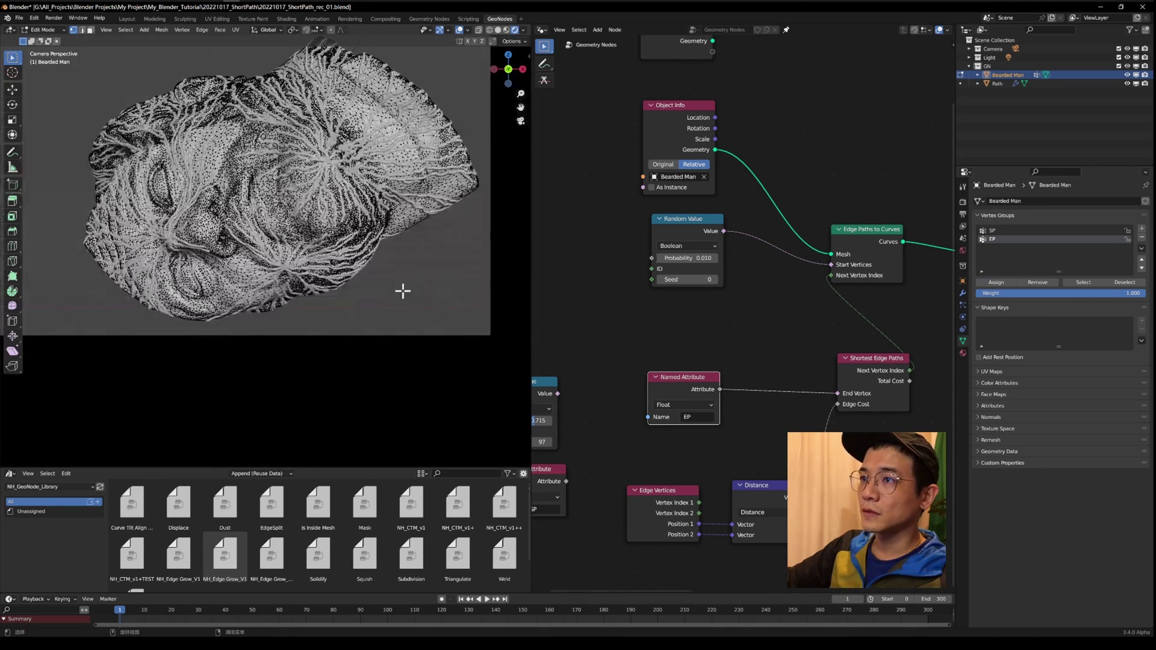
scroll(403, 291, up, 3)
scroll(404, 266, down, 3)
key(Tab)
scroll(374, 313, up, 3)
click(449, 334)
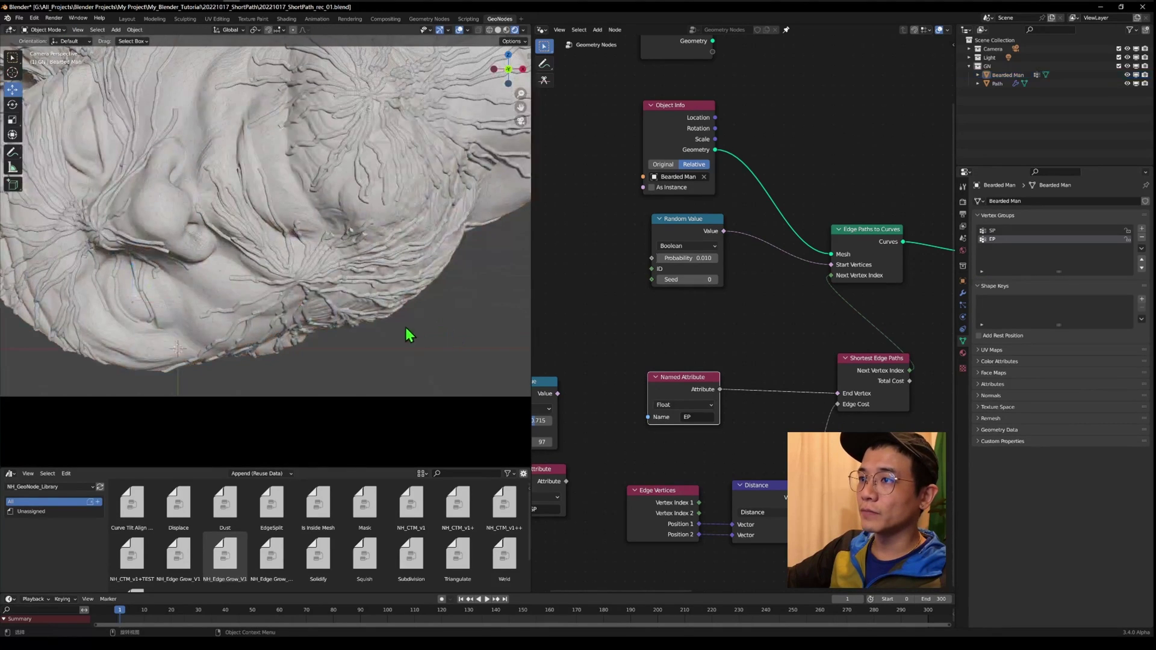
Feed Start Vertices of Edge Paths to Curves from the SP Named Attribute in place of the Random Value node
scroll(409, 335, down, 5)
drag(673, 223, 662, 221)
scroll(408, 262, up, 3)
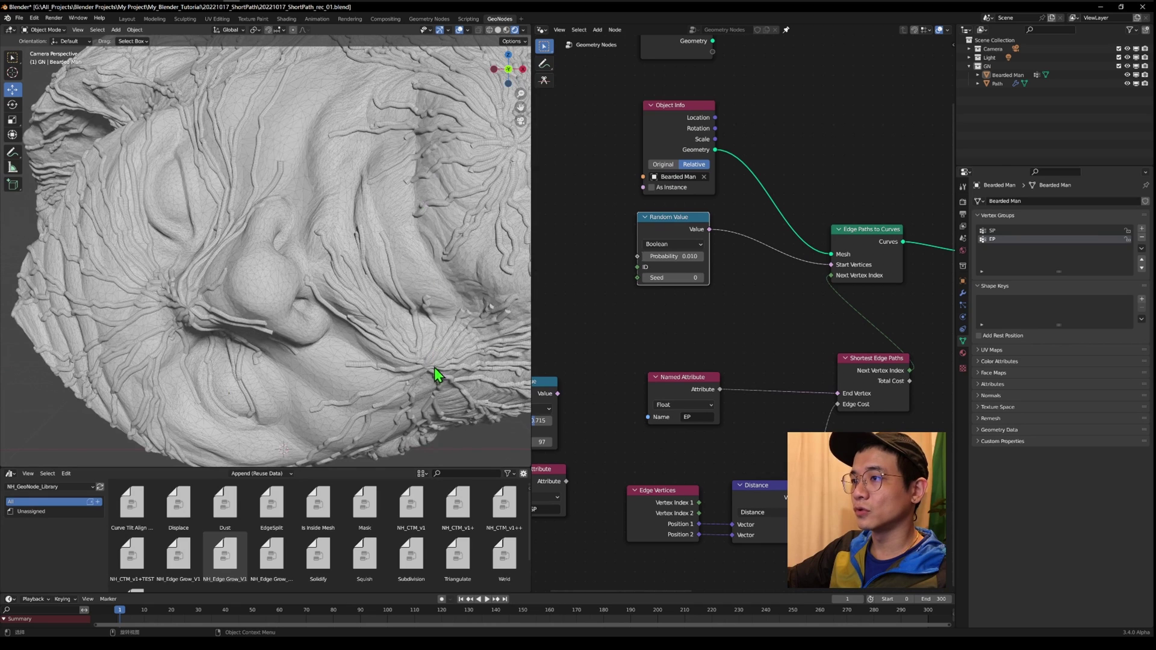
scroll(161, 312, down, 2)
scroll(508, 128, up, 1)
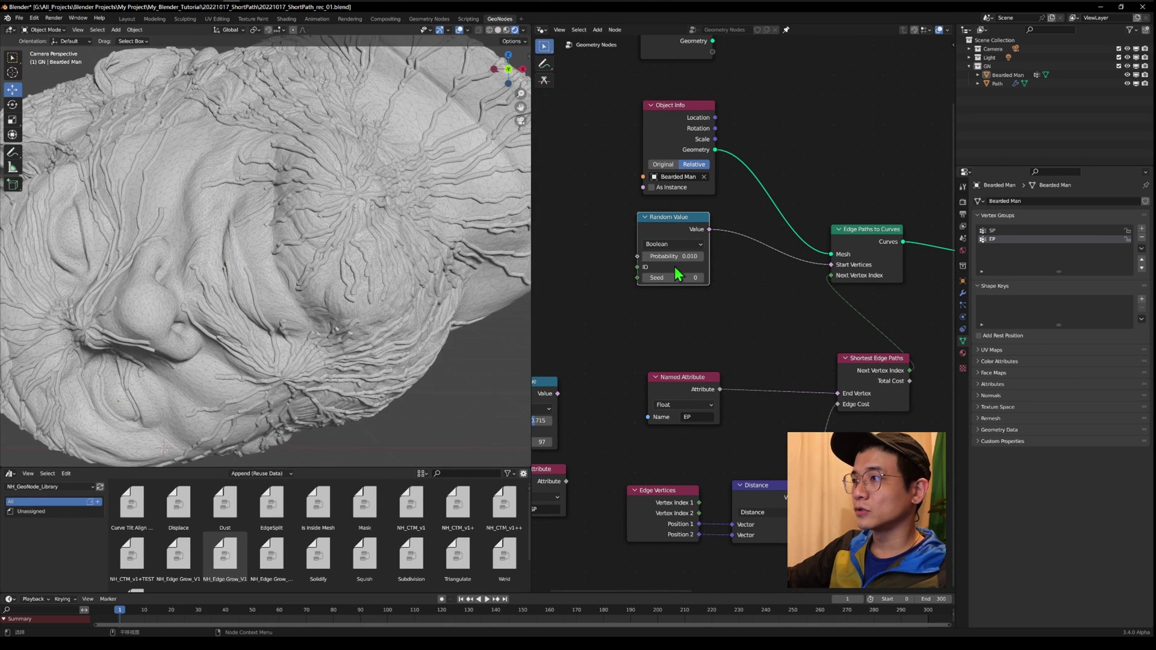
middle_drag(590, 411, 614, 367)
click(606, 342)
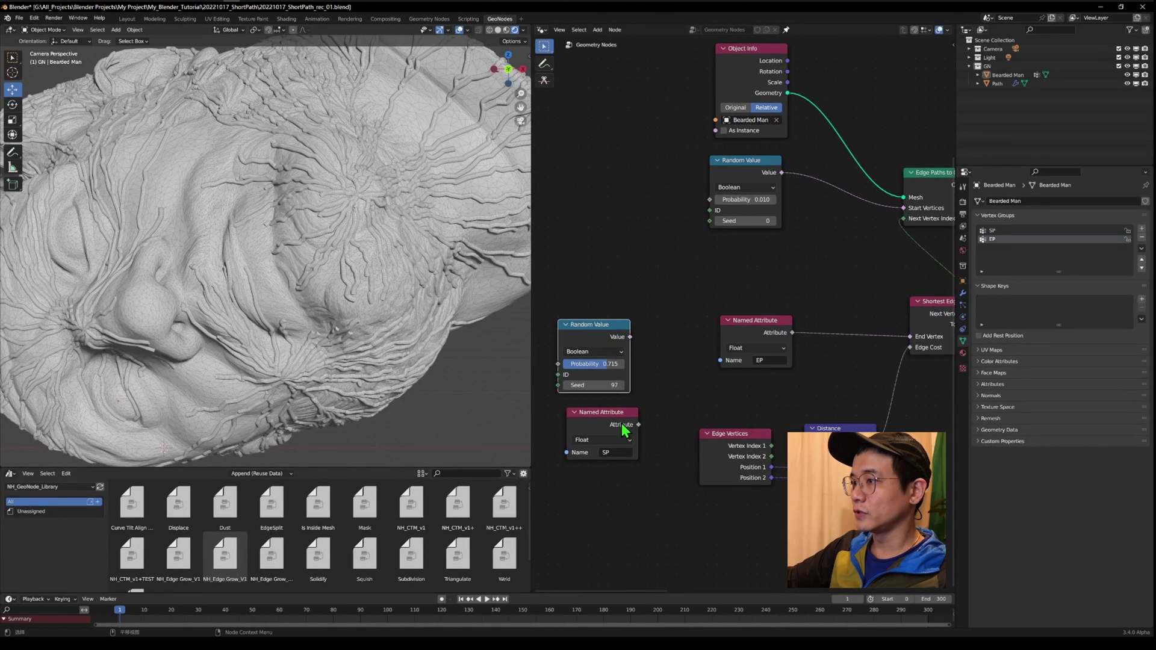
drag(623, 429, 645, 204)
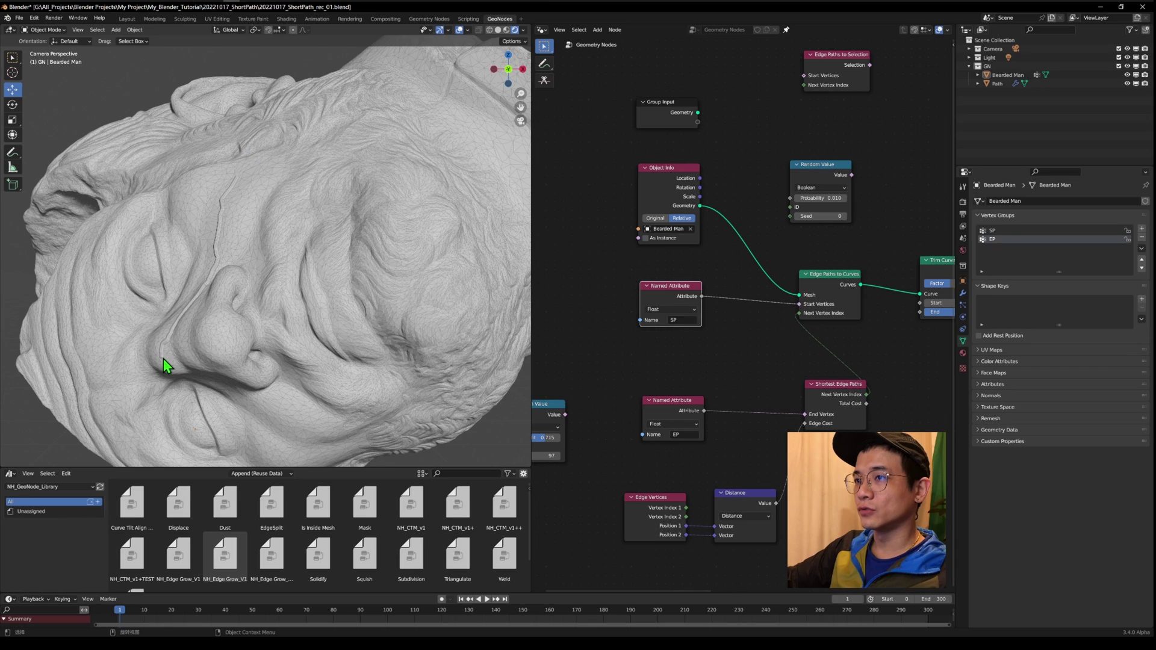
Assign a cheek vertex of Bearded Man to the EP group and check the shortened path
click(1006, 75)
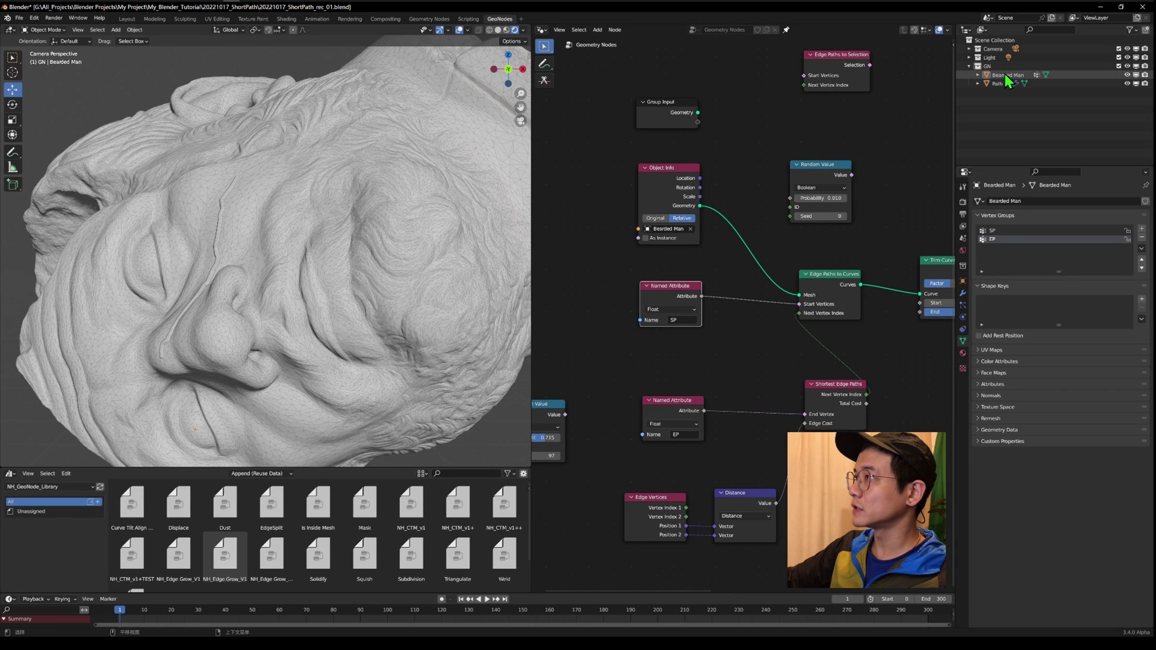
key(Tab)
scroll(247, 172, up, 5)
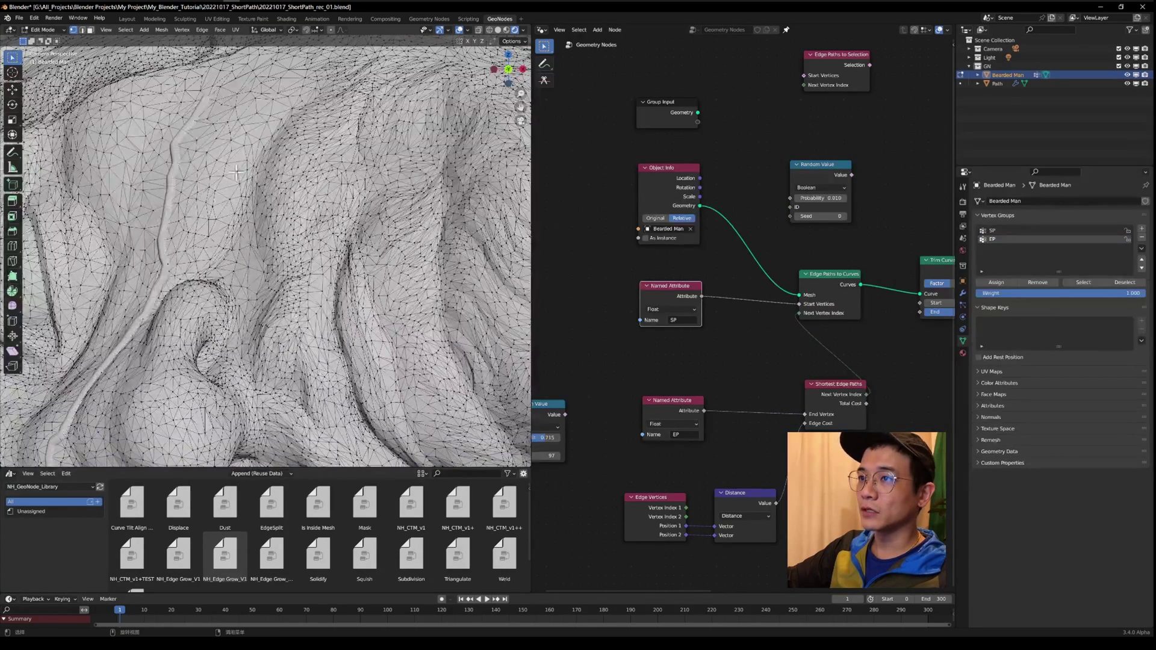
scroll(253, 181, down, 2)
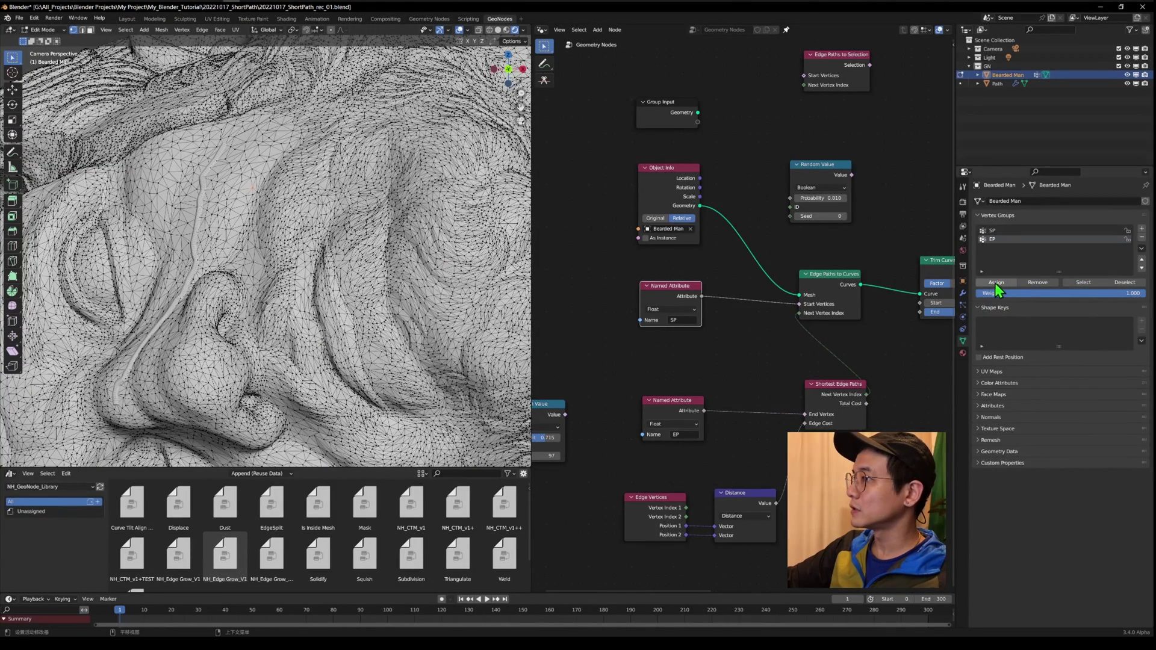
scroll(221, 150, up, 5)
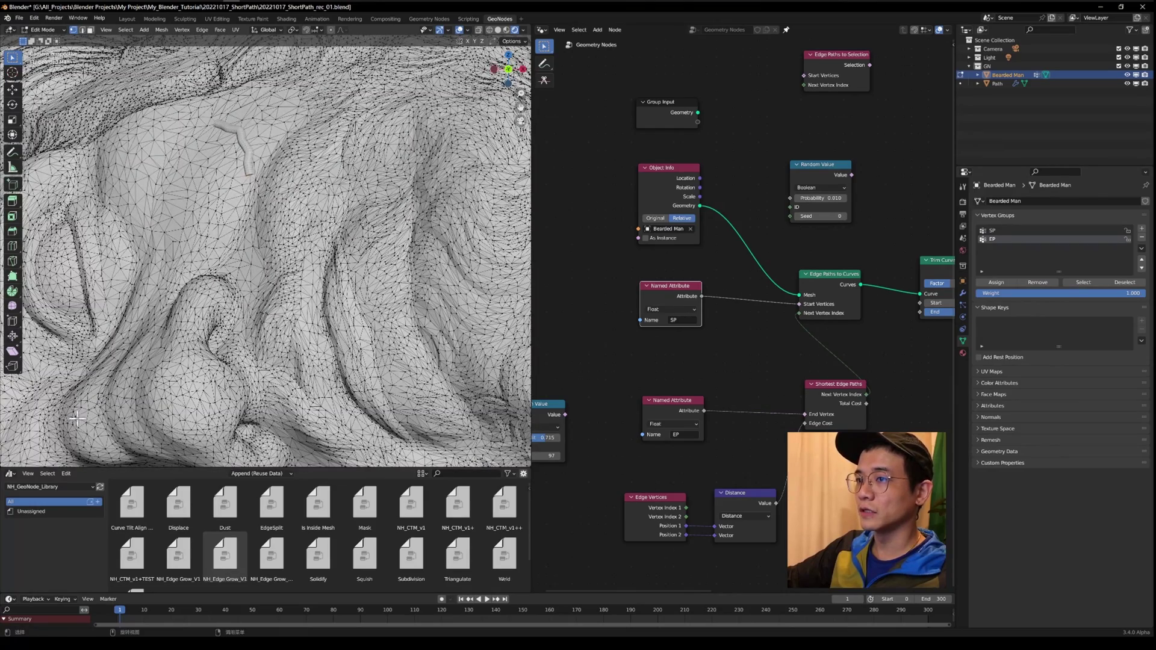
scroll(349, 426, down, 5)
scroll(234, 204, up, 5)
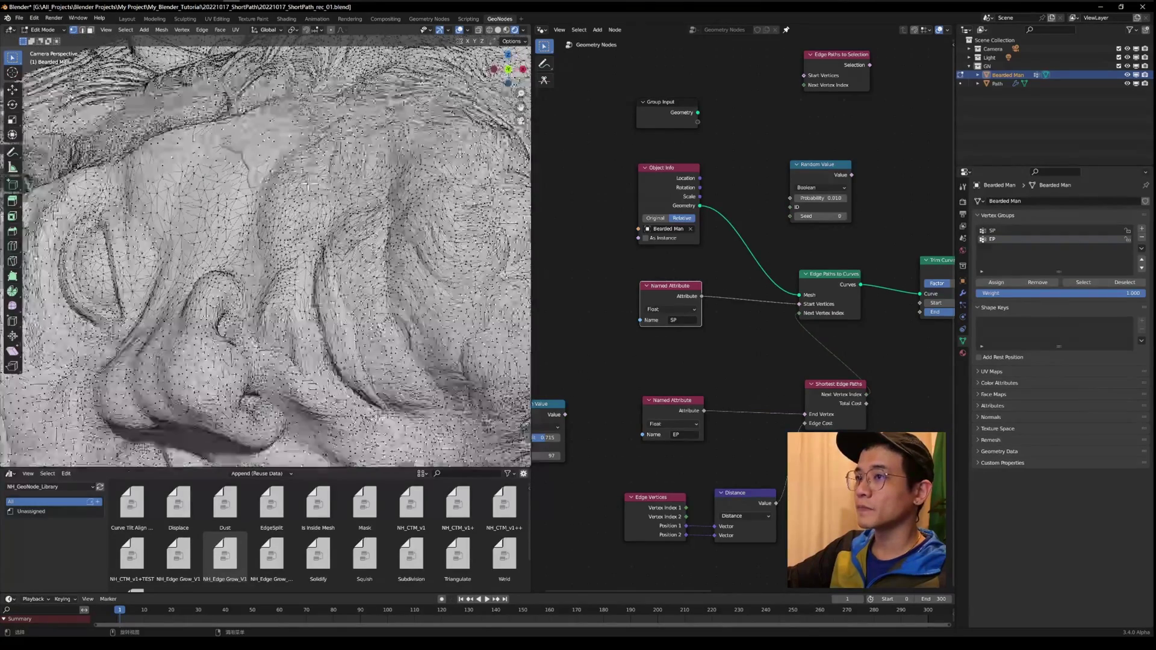
scroll(240, 161, down, 2)
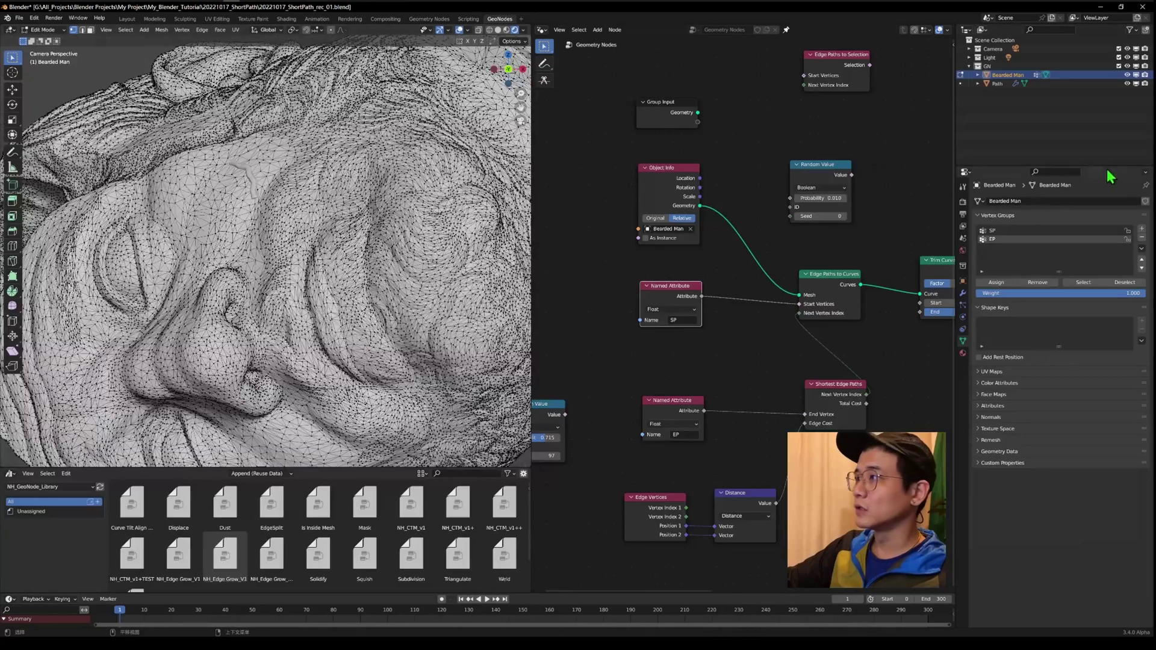
Assign a vertex near the nose to the SP vertex group as an extra start point and inspect the paths
click(993, 231)
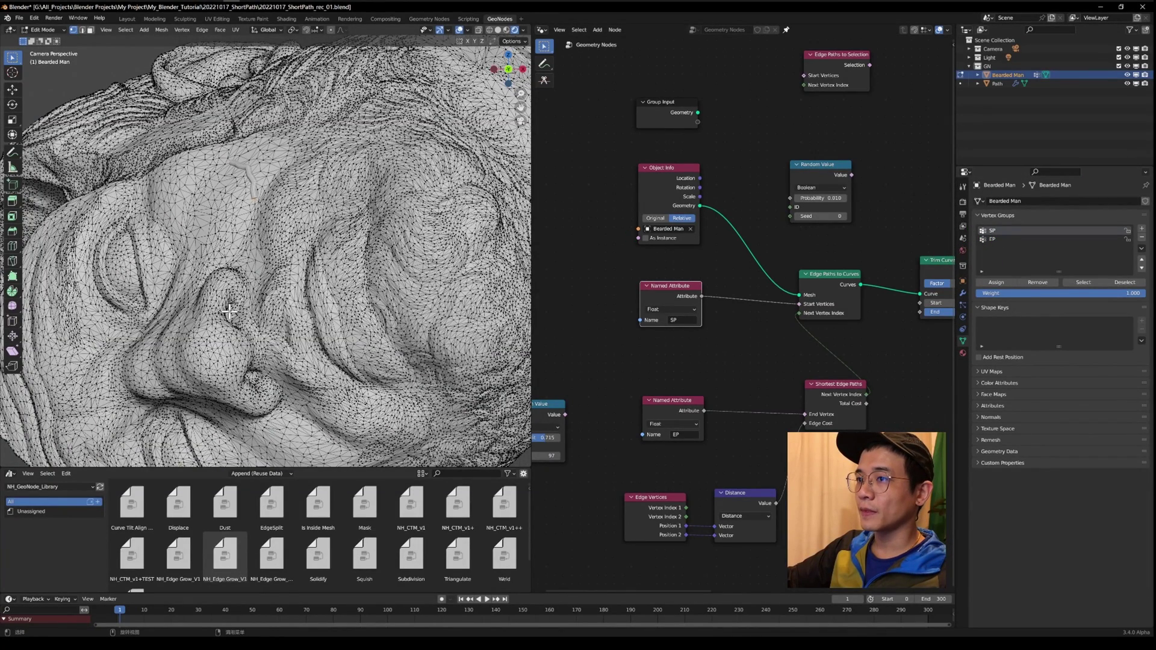
scroll(229, 311, up, 3)
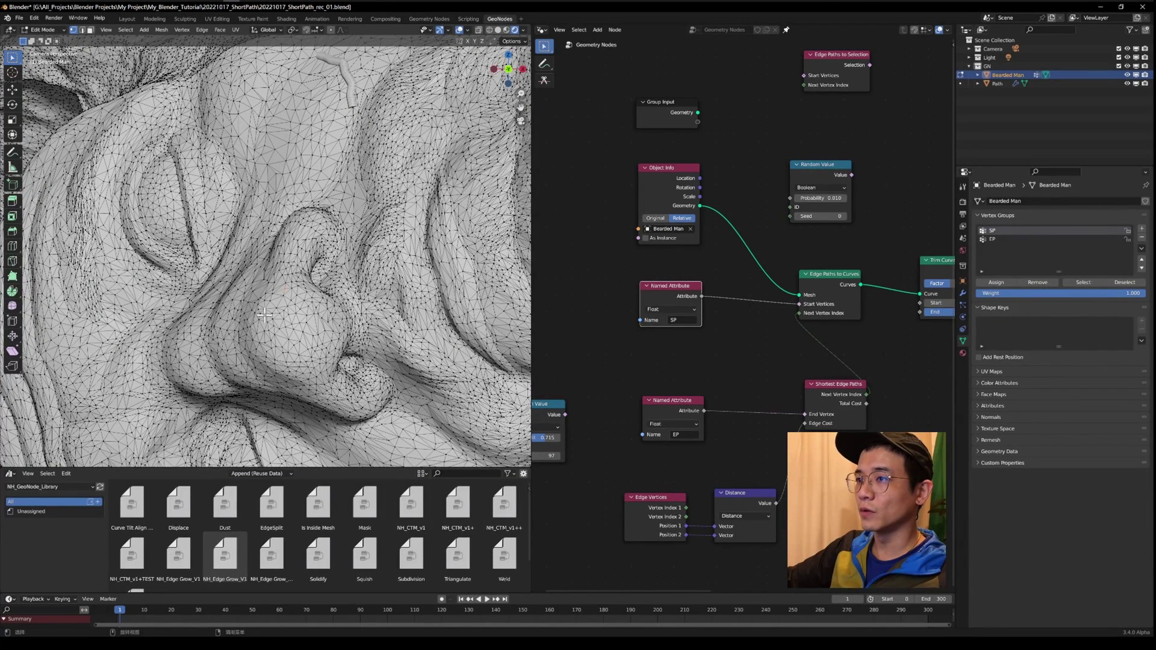
click(997, 283)
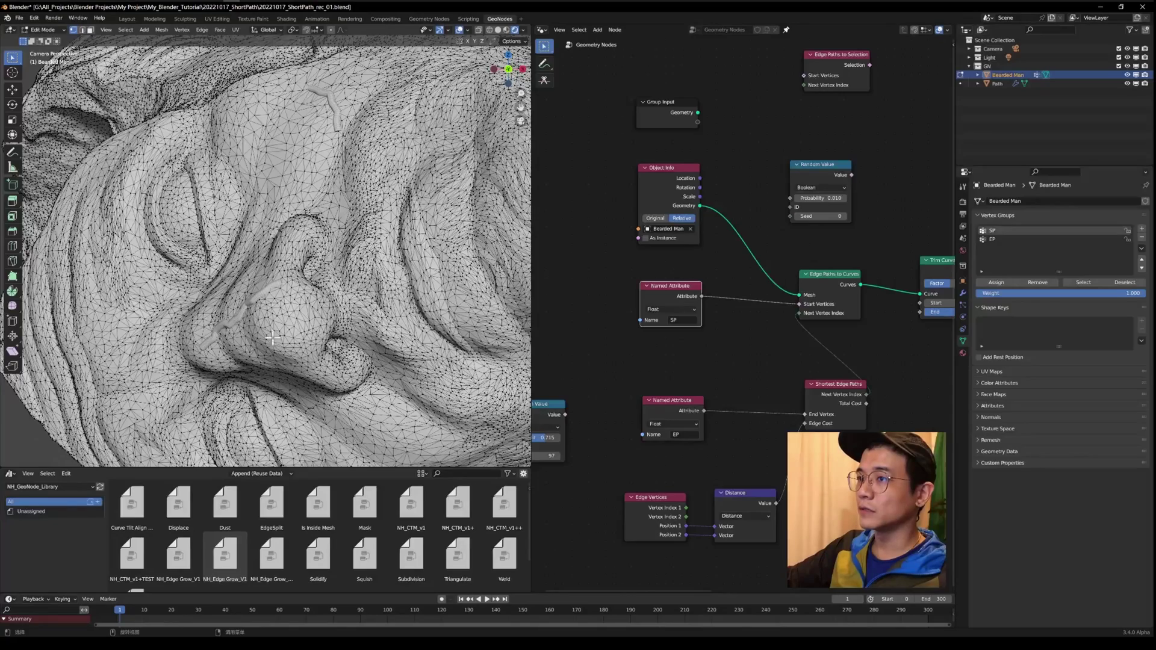
middle_drag(272, 338, 177, 362)
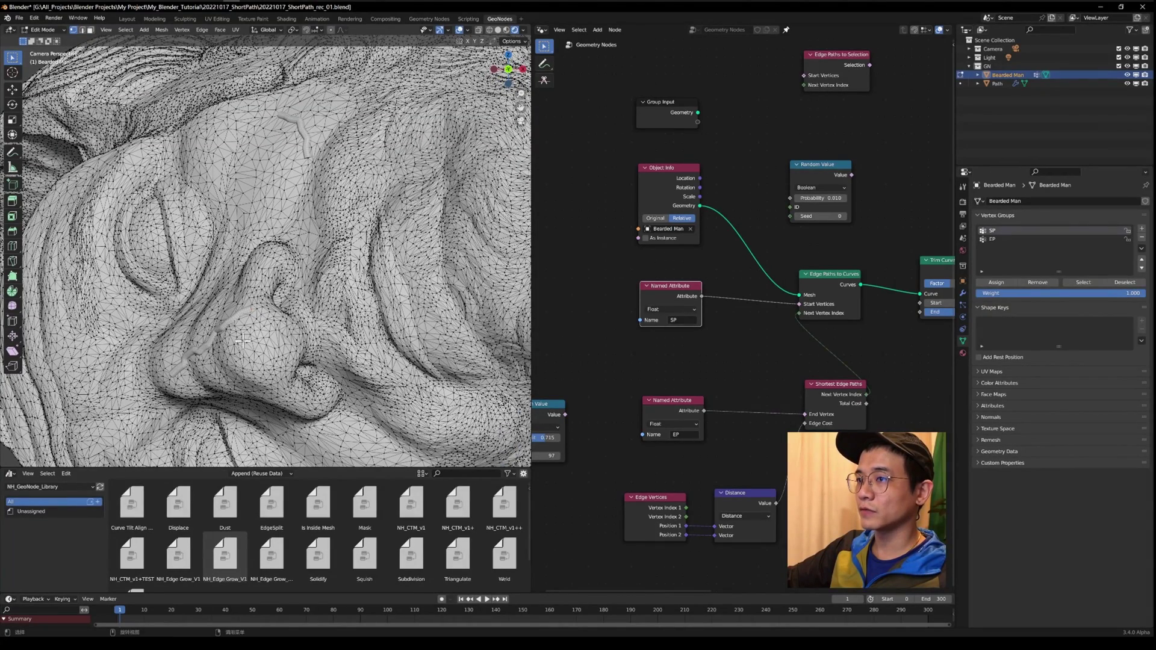
scroll(255, 304, down, 2)
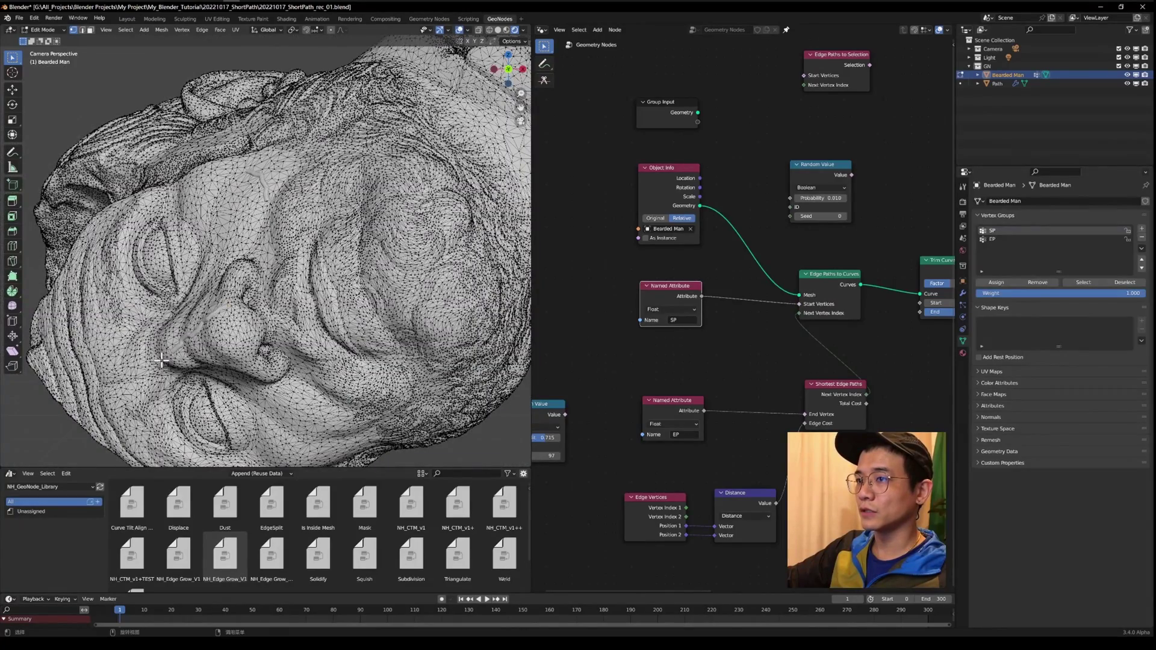
scroll(450, 230, up, 2)
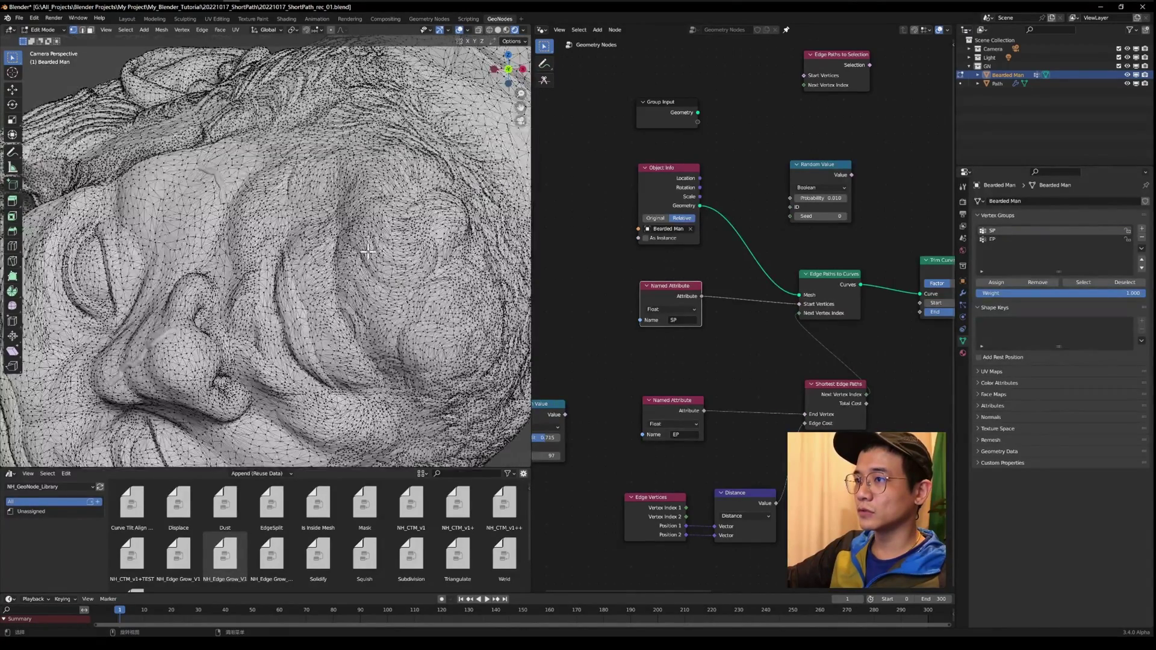
scroll(367, 252, up, 3)
scroll(399, 275, down, 2)
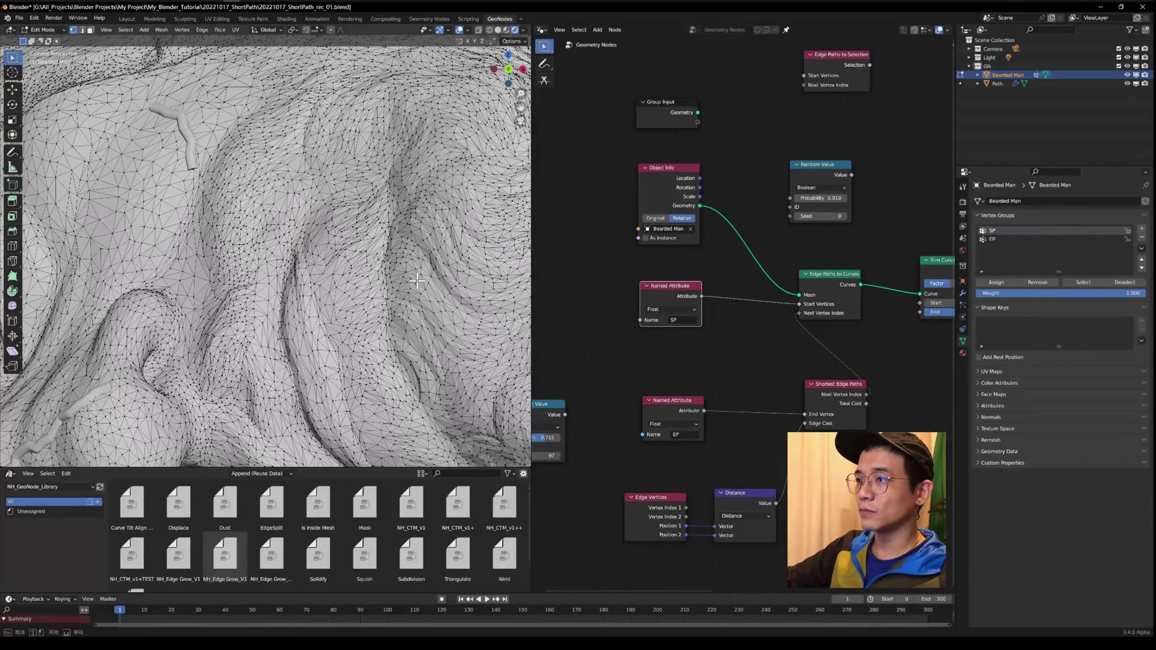
scroll(422, 282, down, 2)
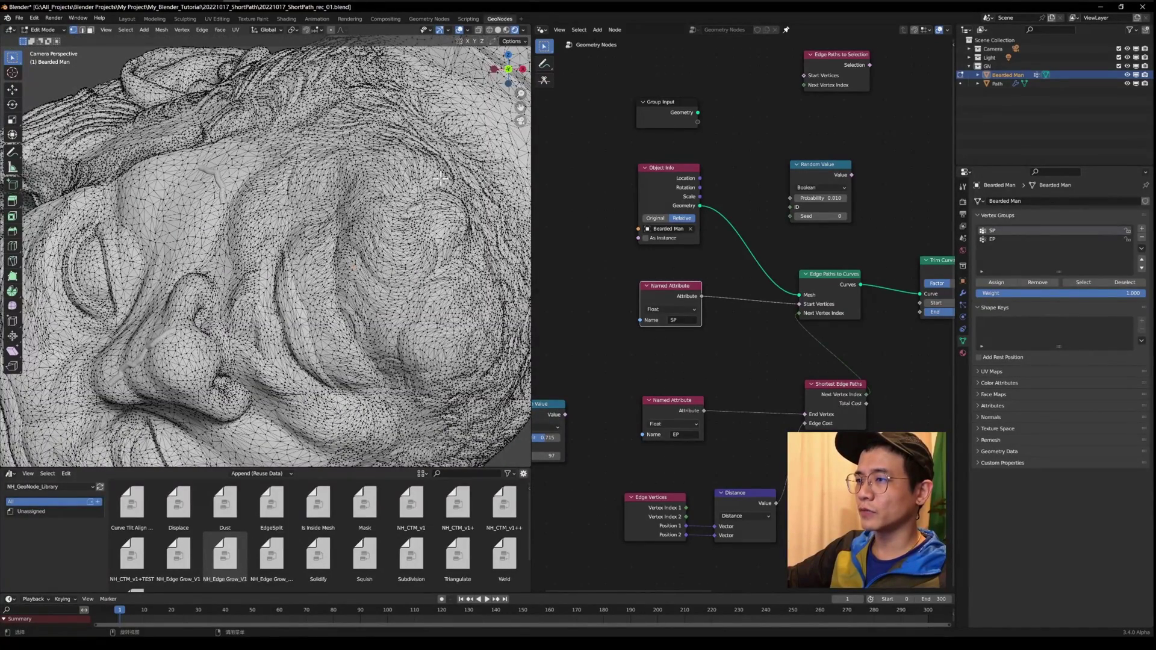
middle_drag(440, 179, 470, 199)
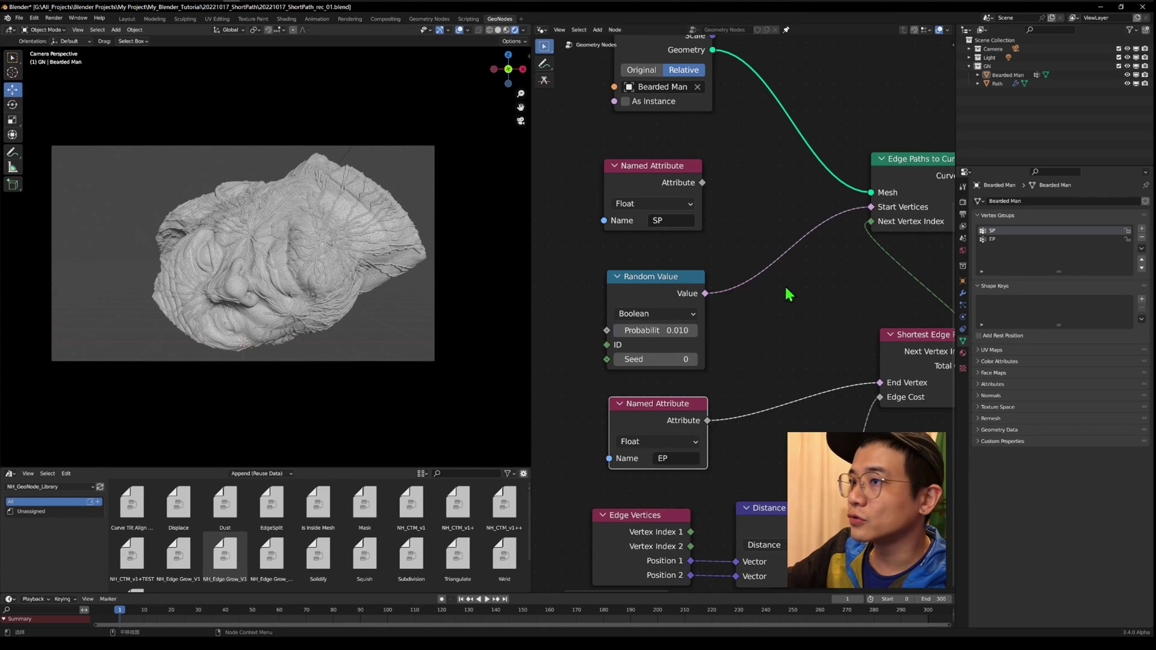
Insert a Set Material node between the final Curve to Mesh and Group Output
scroll(792, 289, down, 5)
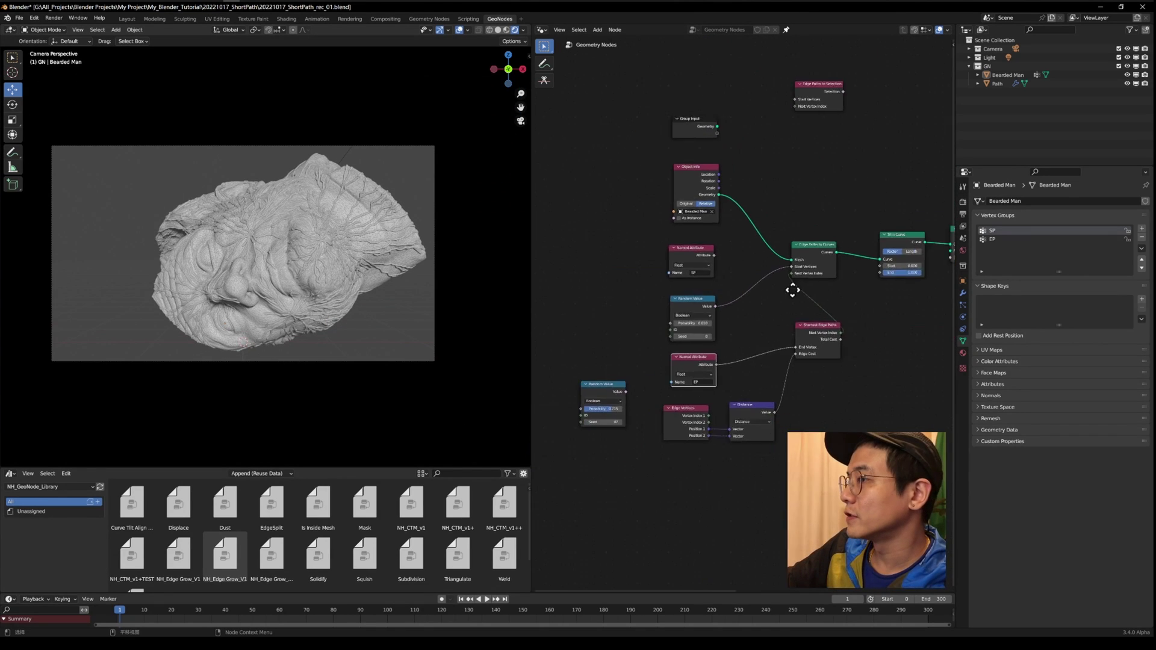
middle_drag(793, 289, 465, 361)
key(shift+a)
text(sset)
middle_drag(847, 354, 694, 377)
click(786, 238)
click(793, 329)
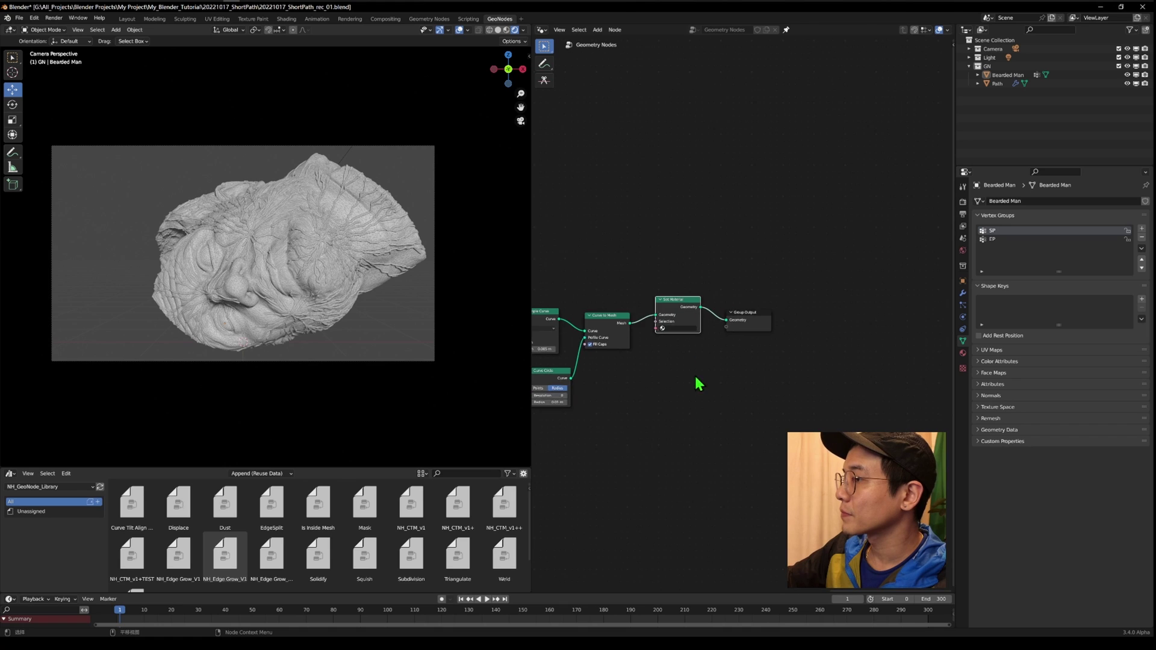
scroll(726, 367, up, 4)
Apply Material to the path tubes through Set Material, with Metallic 1.000 and Roughness 0.122
click(963, 353)
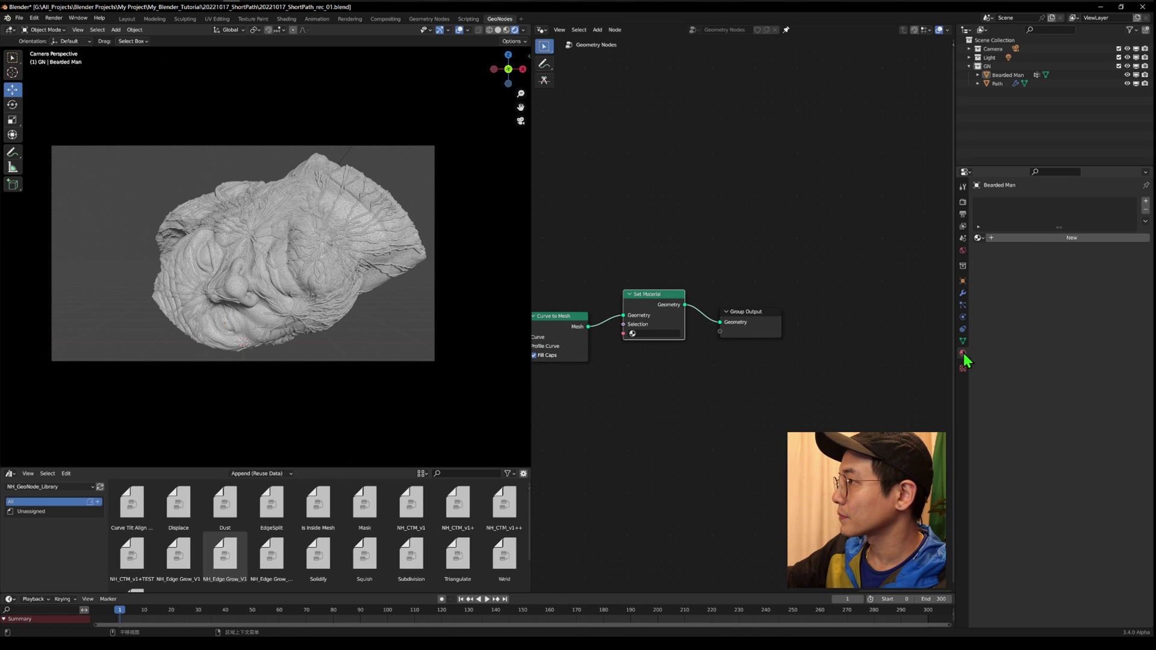
click(978, 238)
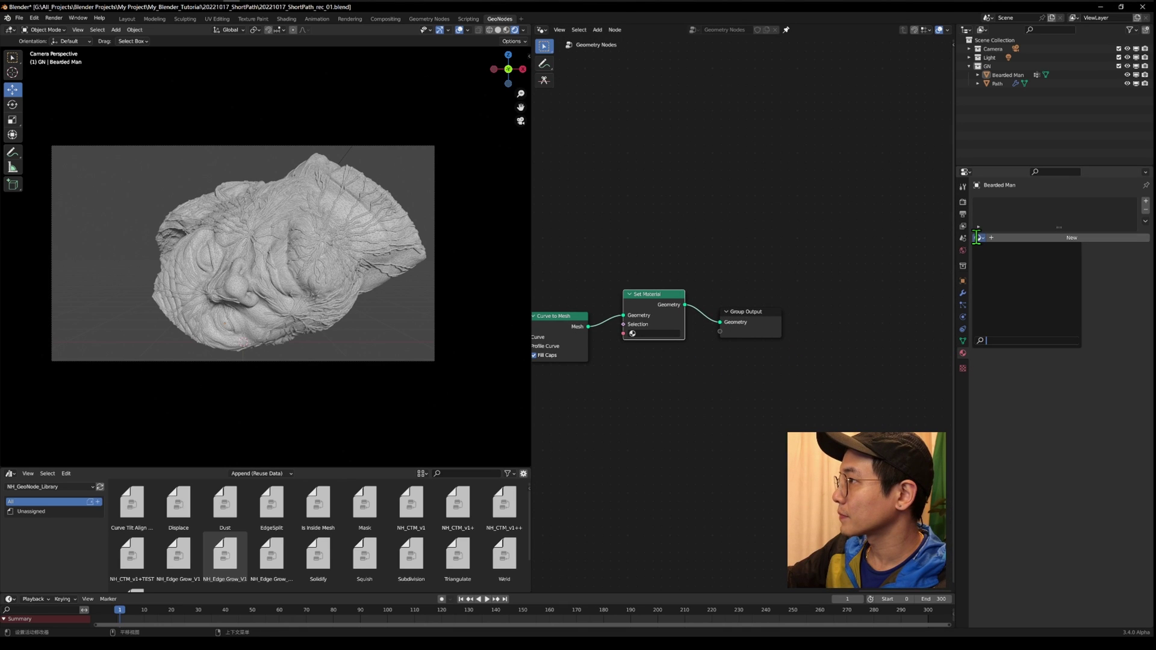
click(1022, 239)
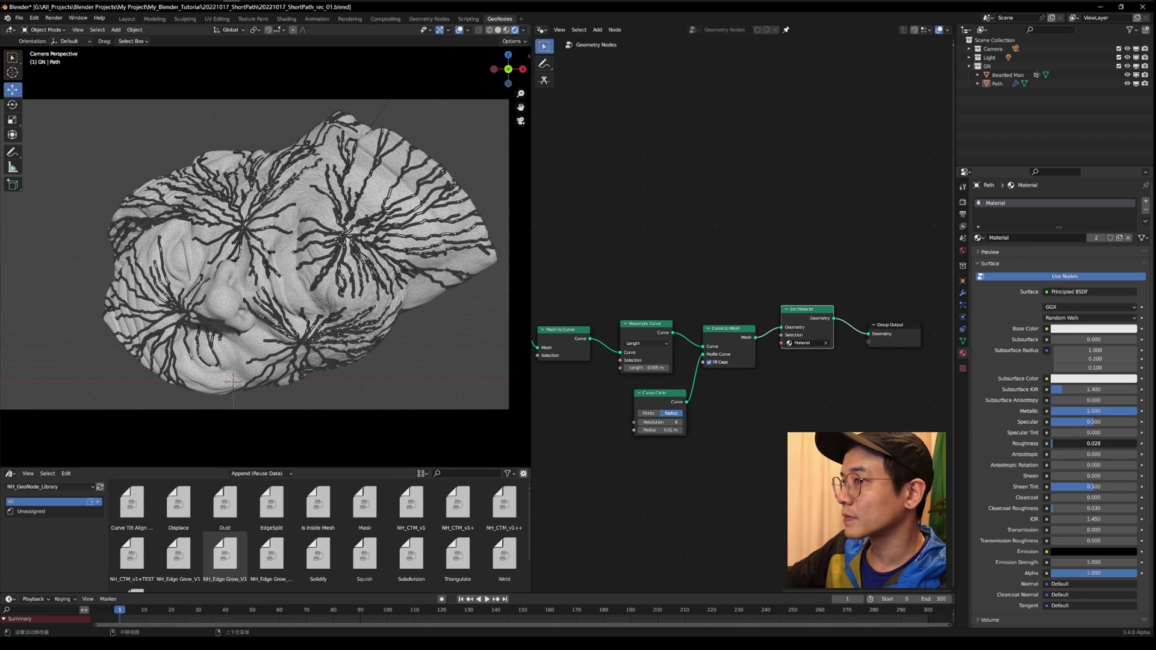
drag(1061, 444, 1062, 444)
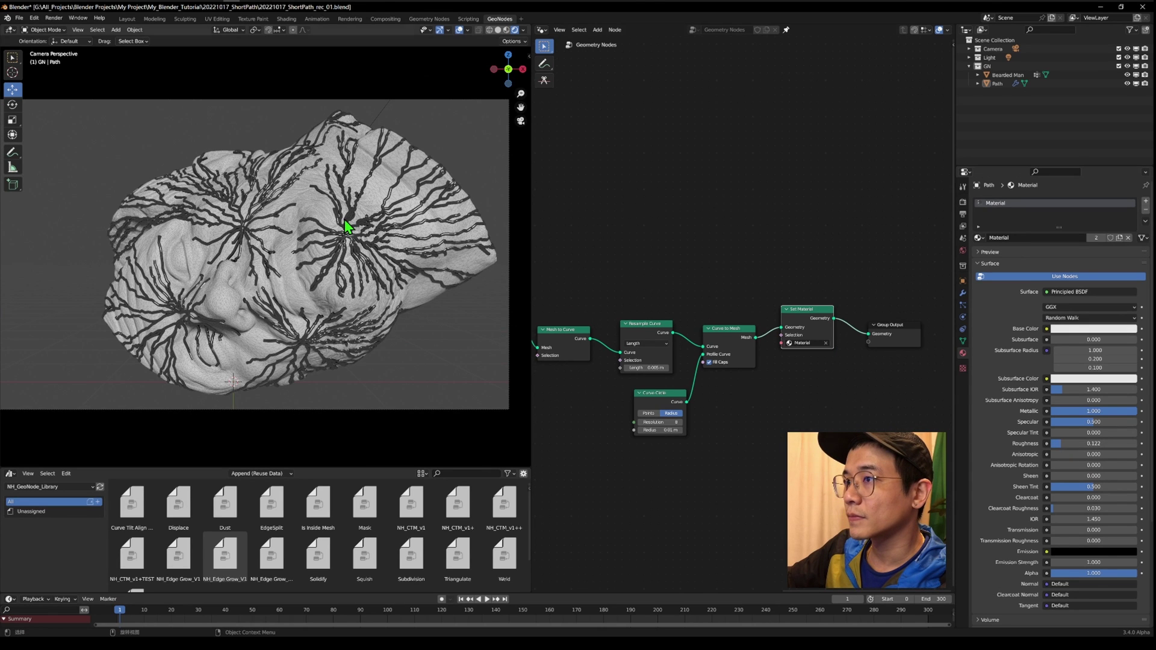
scroll(347, 219, up, 2)
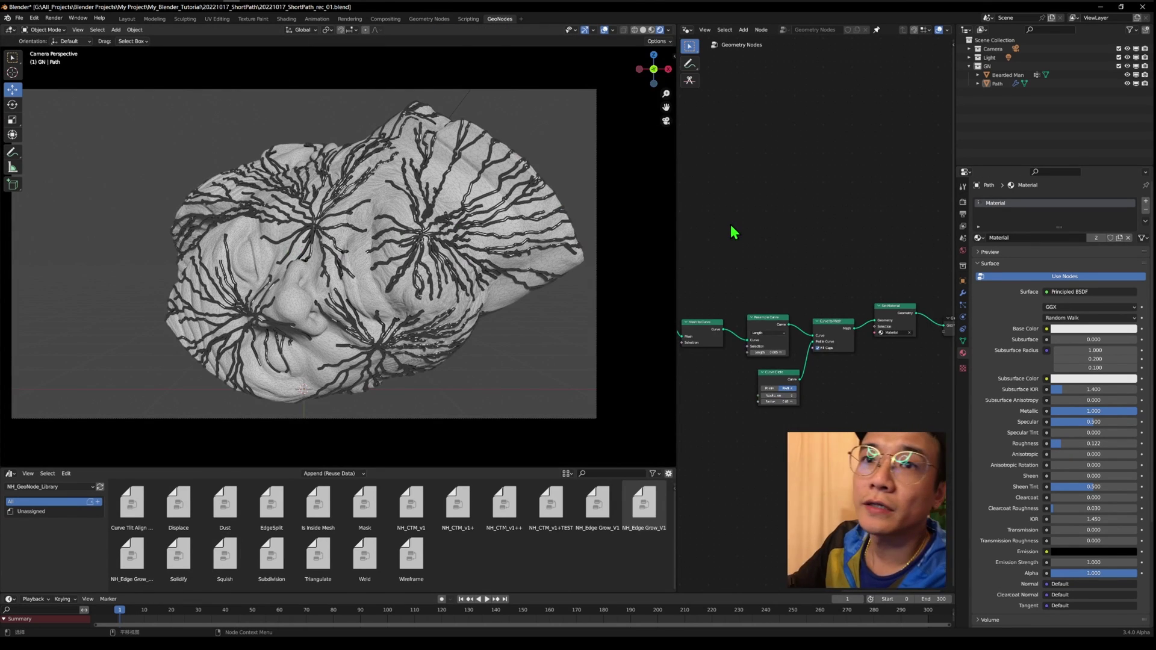